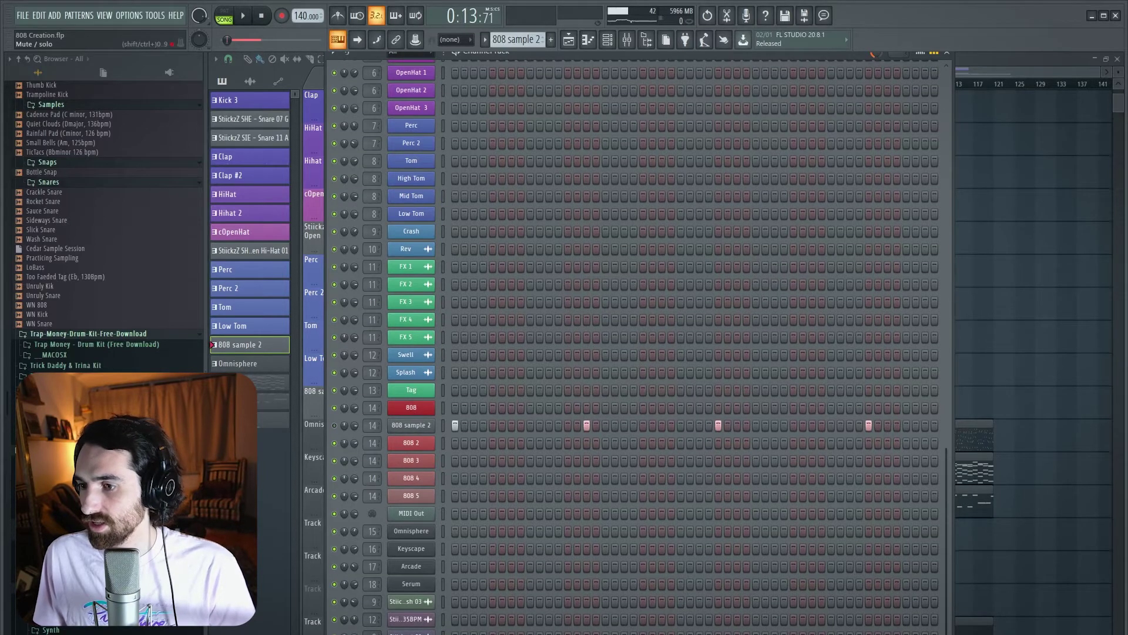
Play the arrangement's looped section and look through its playlist tracks from Kick 3 down to Pattern 19.
{"action": "left_click", "coordinate": [569, 40]}
{"action": "key", "text": "space"}
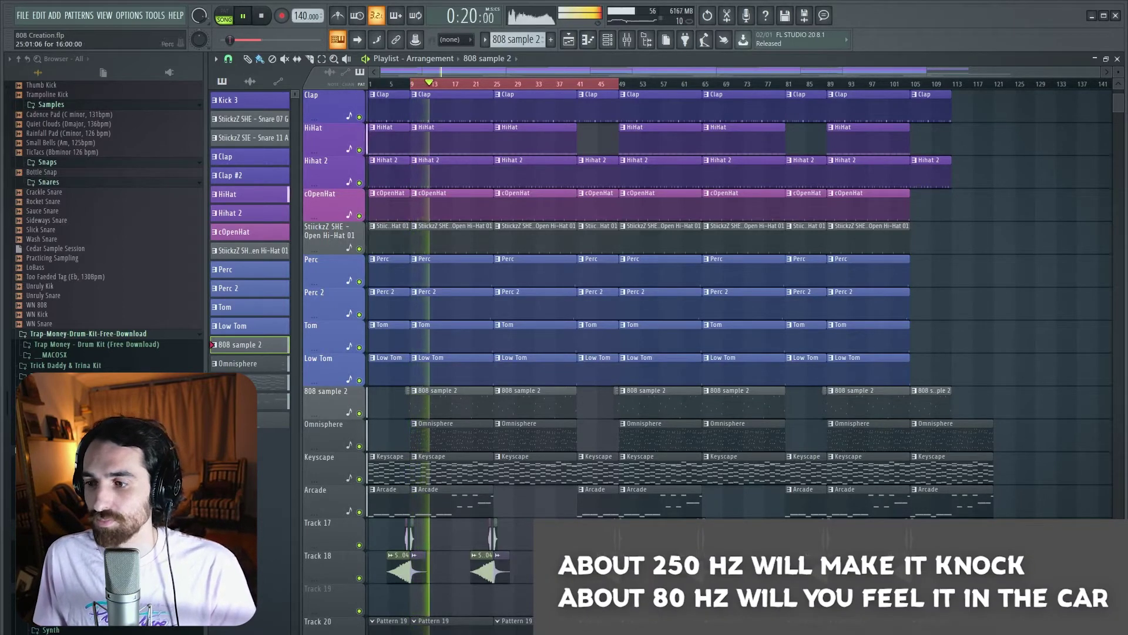
{"action": "scroll", "coordinate": [536, 338], "scroll_direction": "down", "scroll_amount": 2}
{"action": "scroll", "coordinate": [536, 338], "scroll_direction": "up", "scroll_amount": 3}
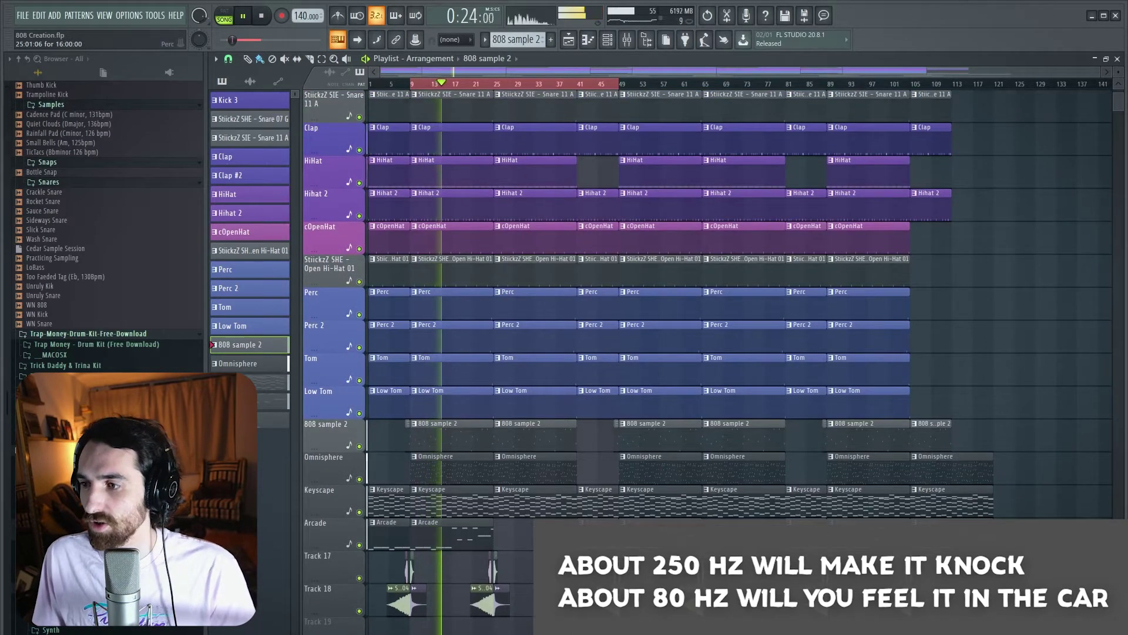
{"action": "scroll", "coordinate": [536, 338], "scroll_direction": "up", "scroll_amount": 2}
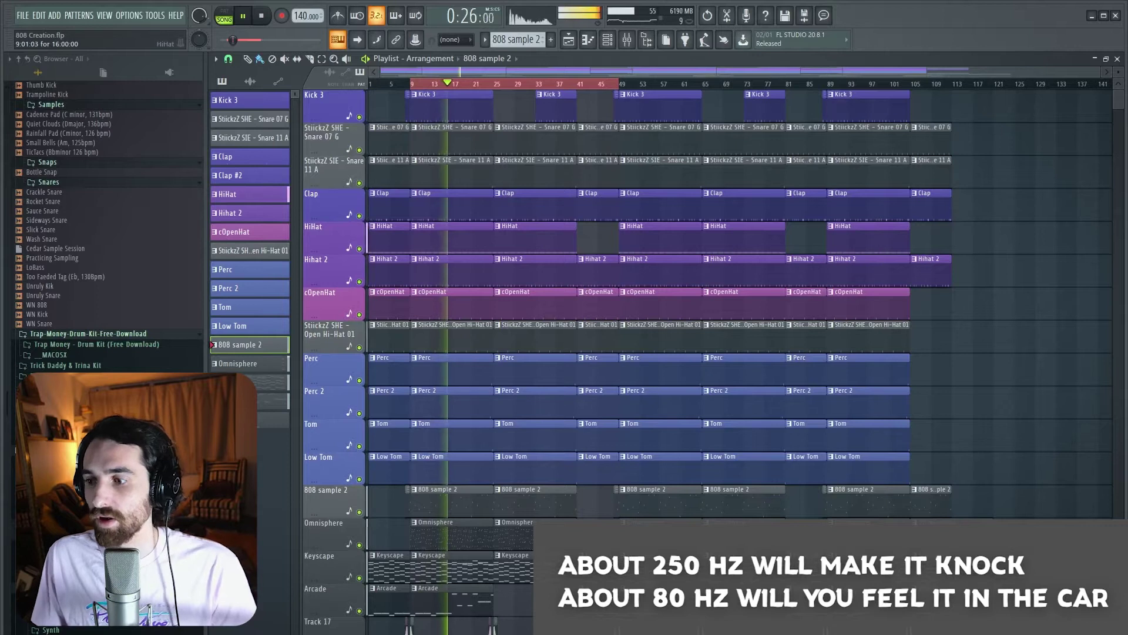
{"action": "scroll", "coordinate": [536, 338], "scroll_direction": "down", "scroll_amount": 5}
{"action": "scroll", "coordinate": [536, 338], "scroll_direction": "down", "scroll_amount": 5}
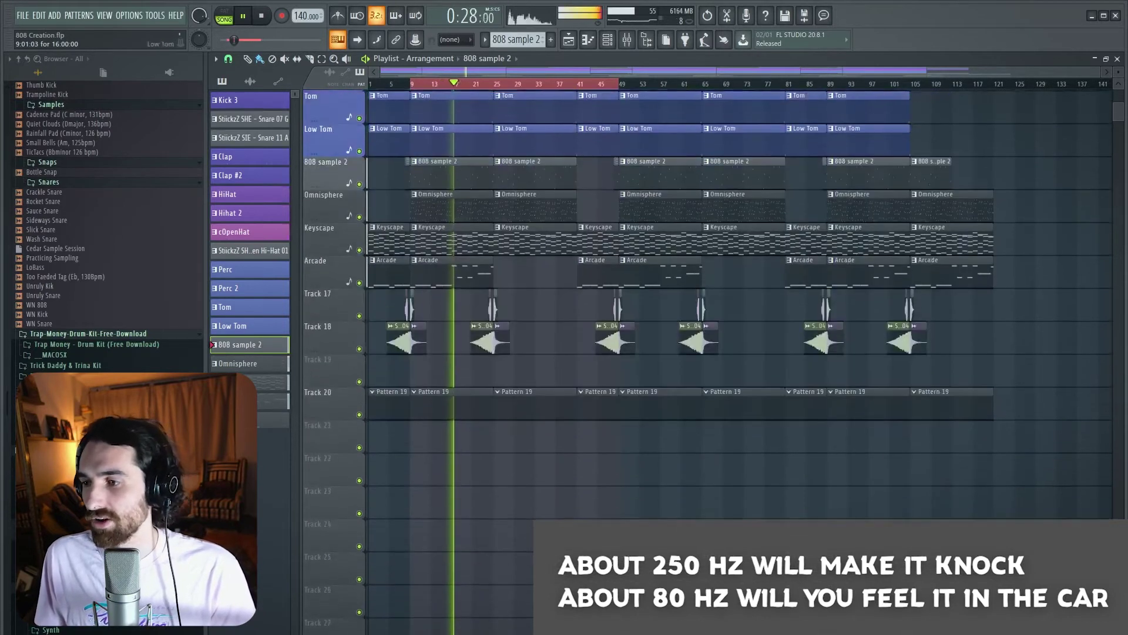
{"action": "key", "text": "F6"}
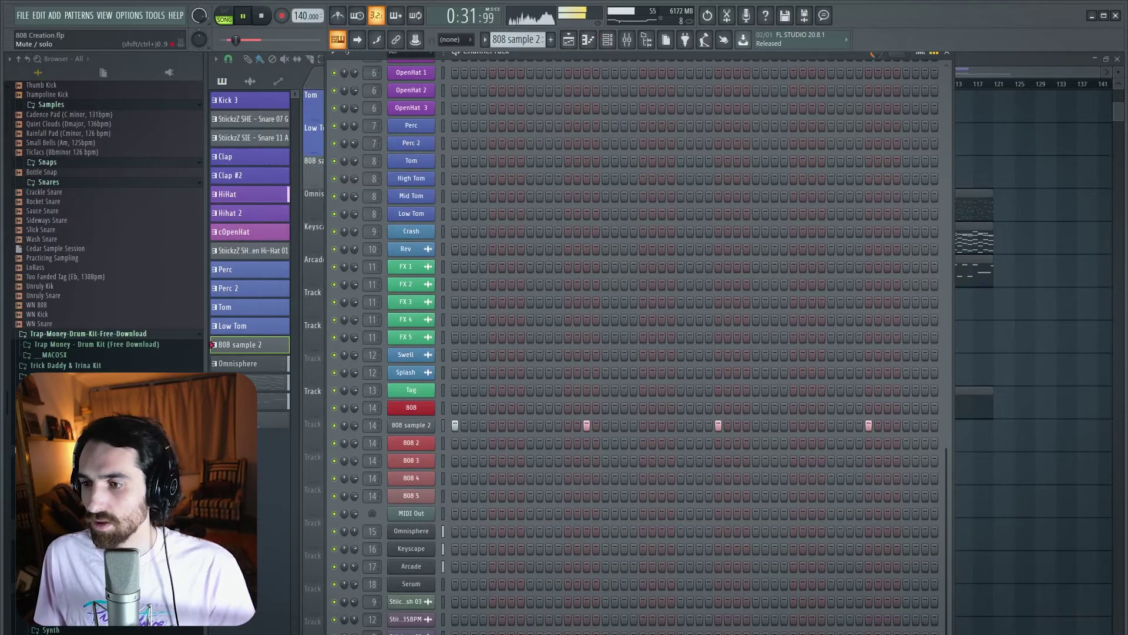
{"action": "key", "text": "space"}
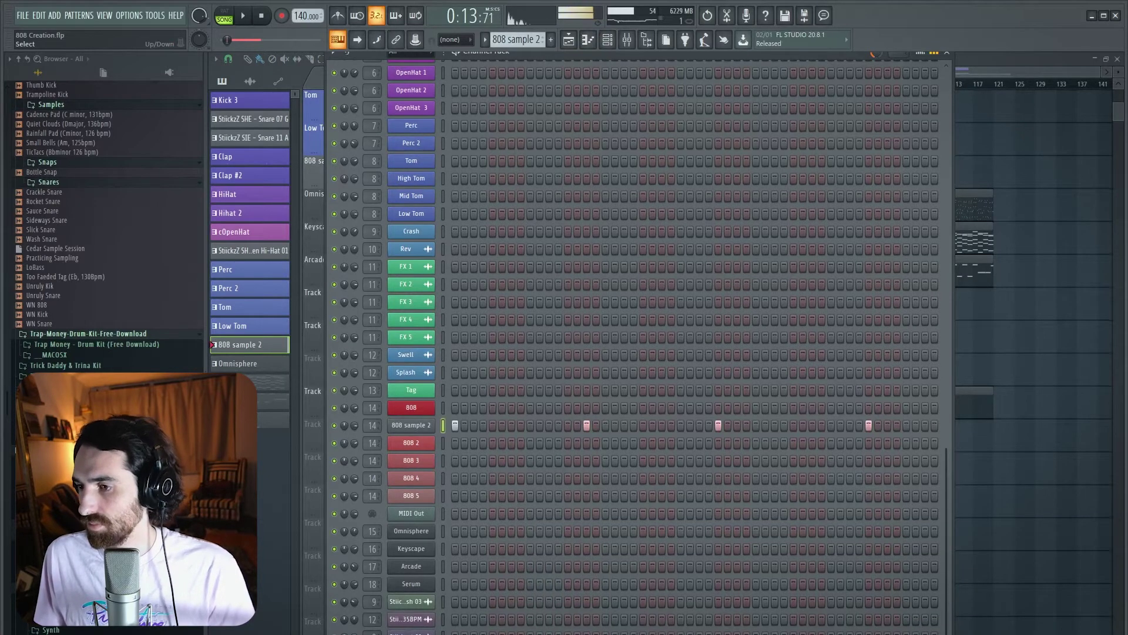
Mute the 808 sample 2 channel and add a new Serum generator channel.
{"action": "left_click", "coordinate": [334, 426]}
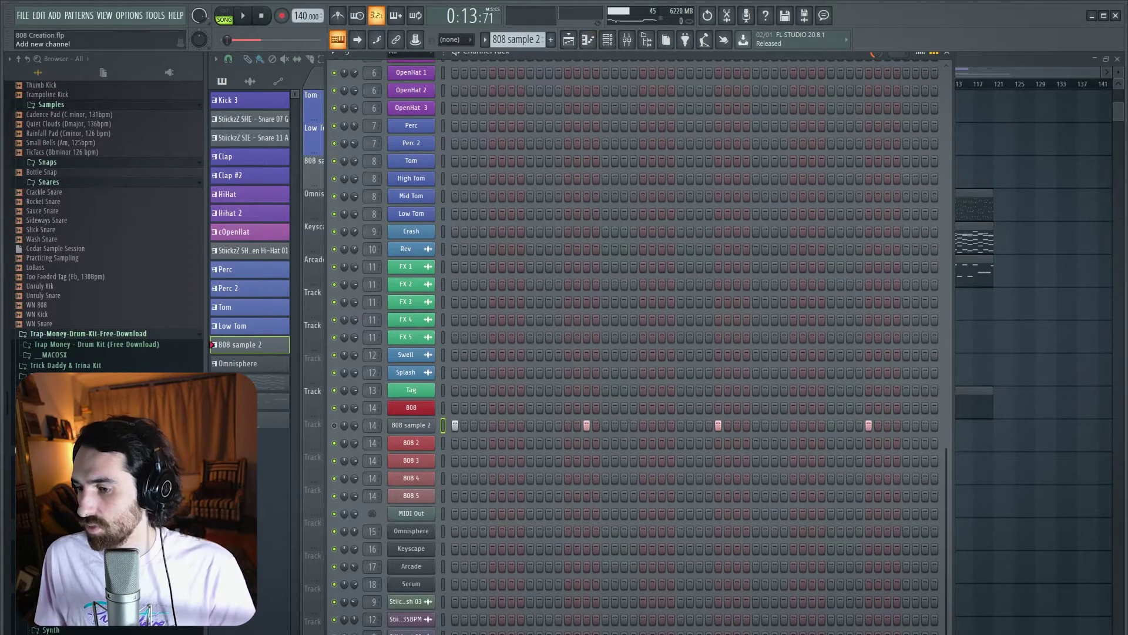
{"action": "left_click", "coordinate": [397, 633]}
{"action": "left_click", "coordinate": [429, 17]}
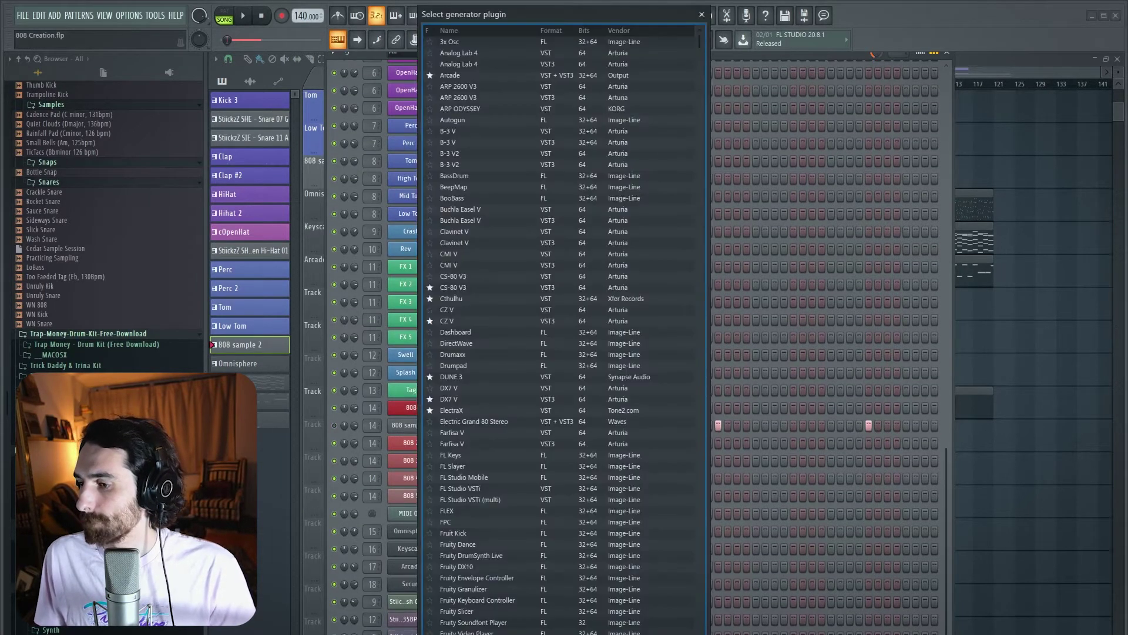
{"action": "type", "text": "seru"}
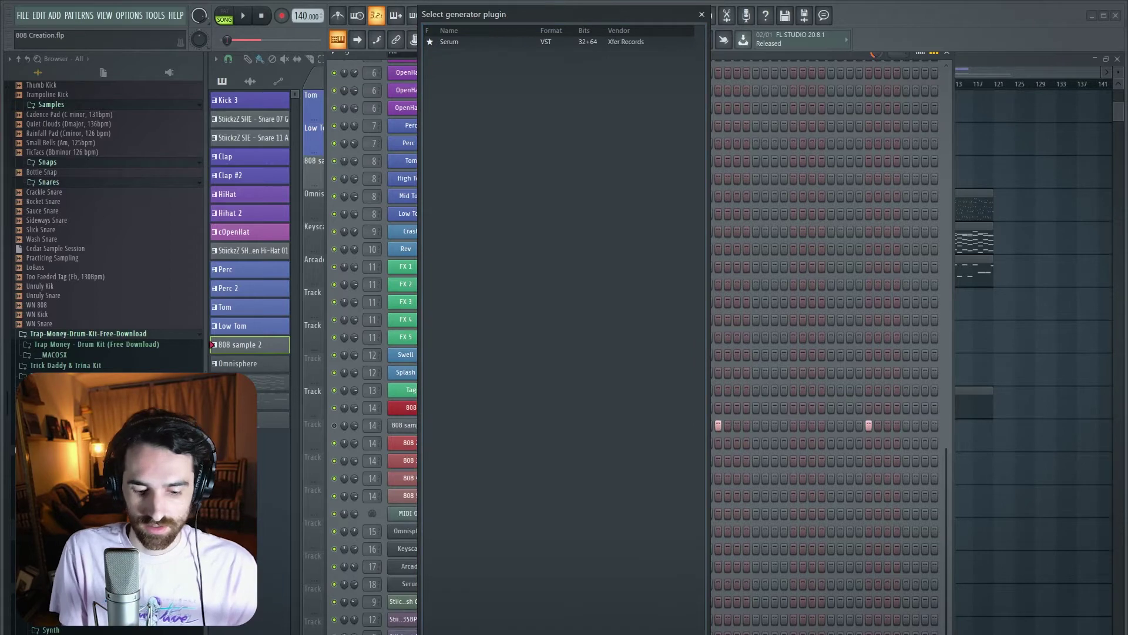
{"action": "key", "text": "Return"}
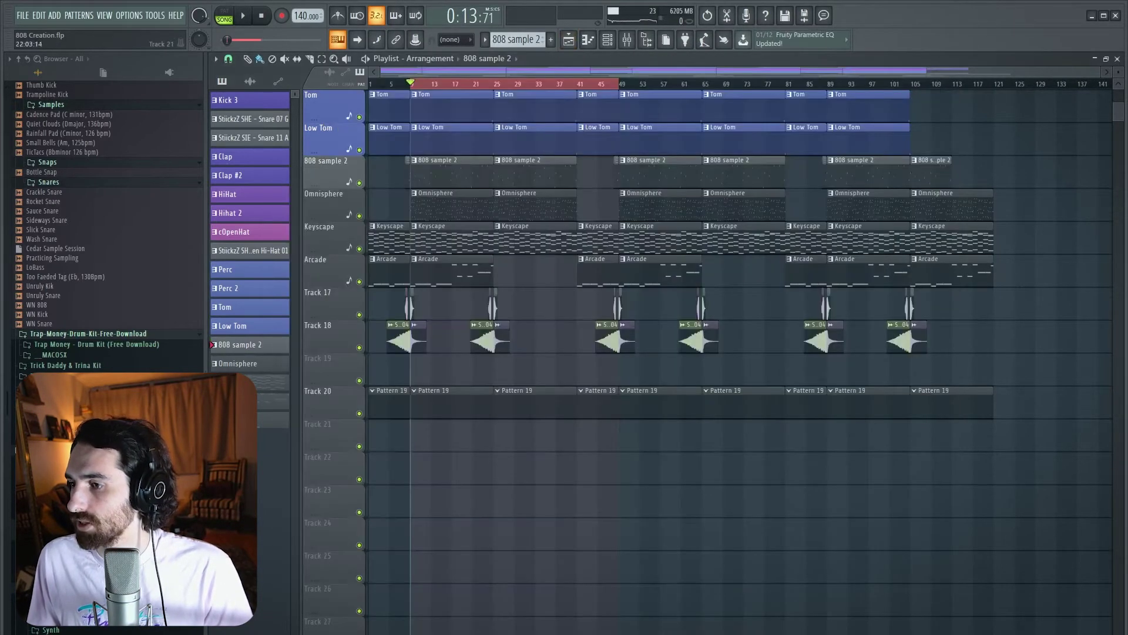
Open Pattern 19 from its clip on Track 20 and check mixer insert 18.
{"action": "double_click", "coordinate": [452, 406]}
{"action": "scroll", "coordinate": [447, 352], "scroll_direction": "down", "scroll_amount": 1}
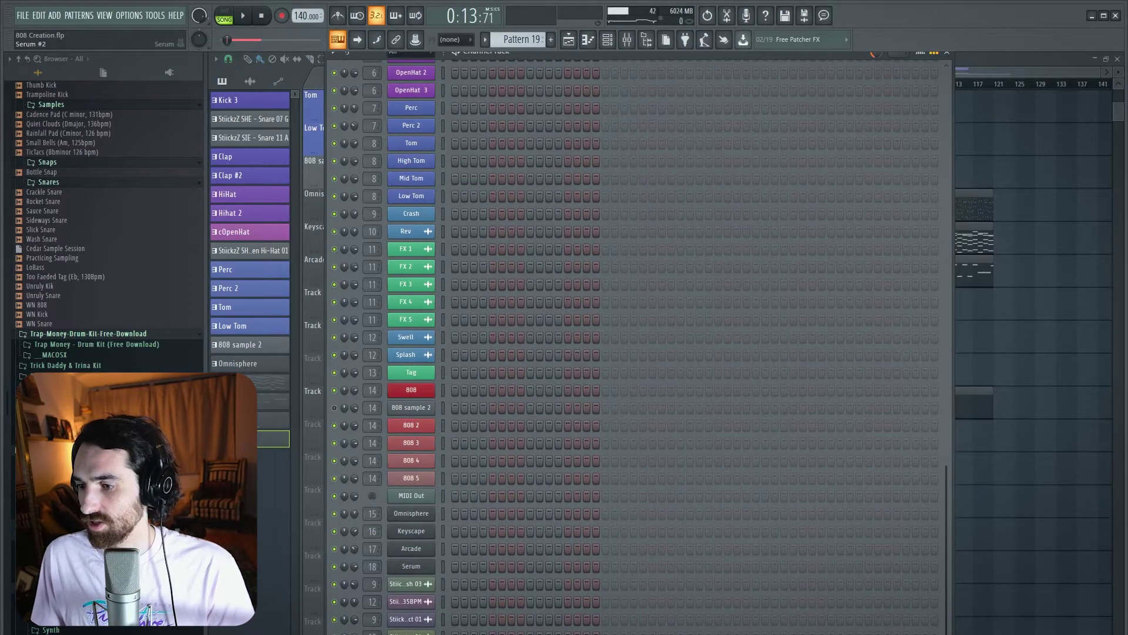
{"action": "key", "text": "F9"}
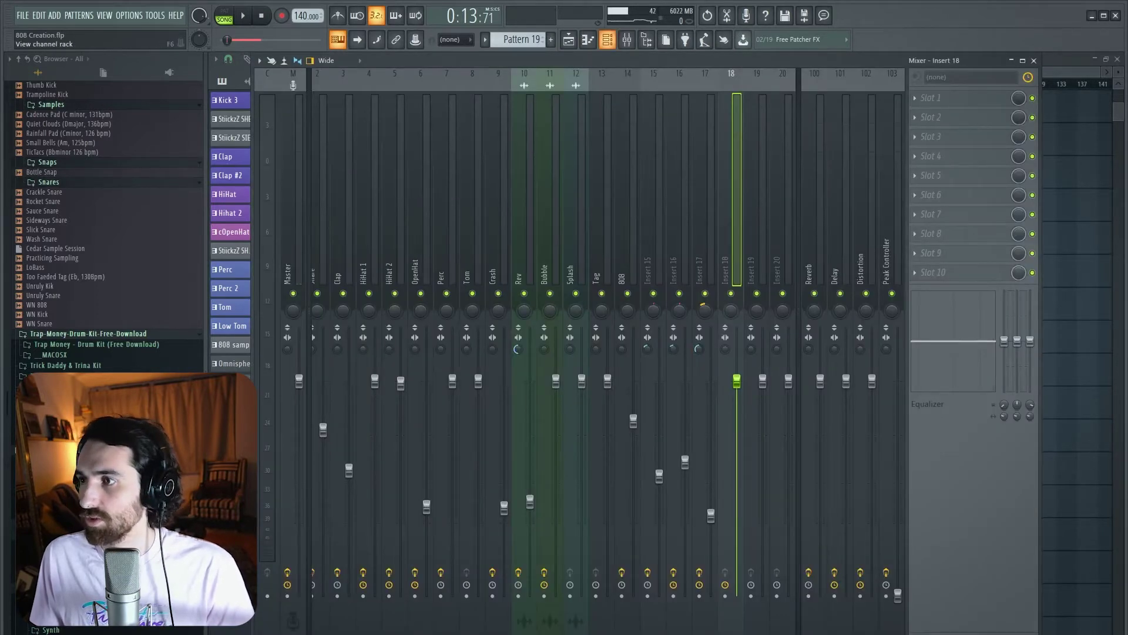
{"action": "key", "text": "F6"}
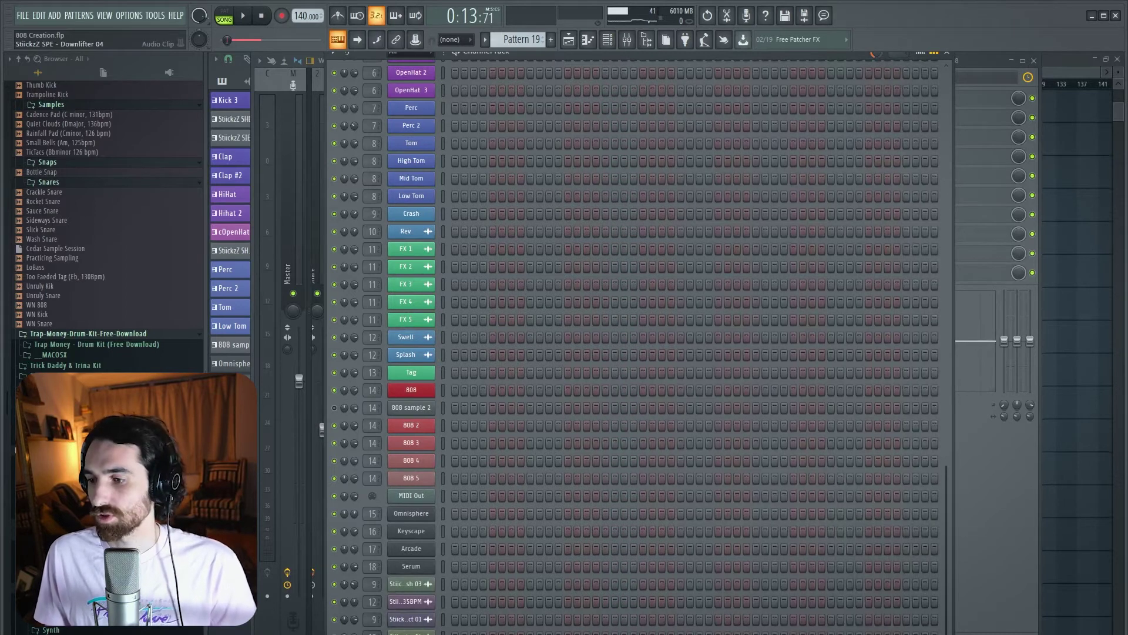
Open the Serum #2 notes in the piano roll and lengthen them all to about one and a half beats.
{"action": "right_click", "coordinate": [411, 632]}
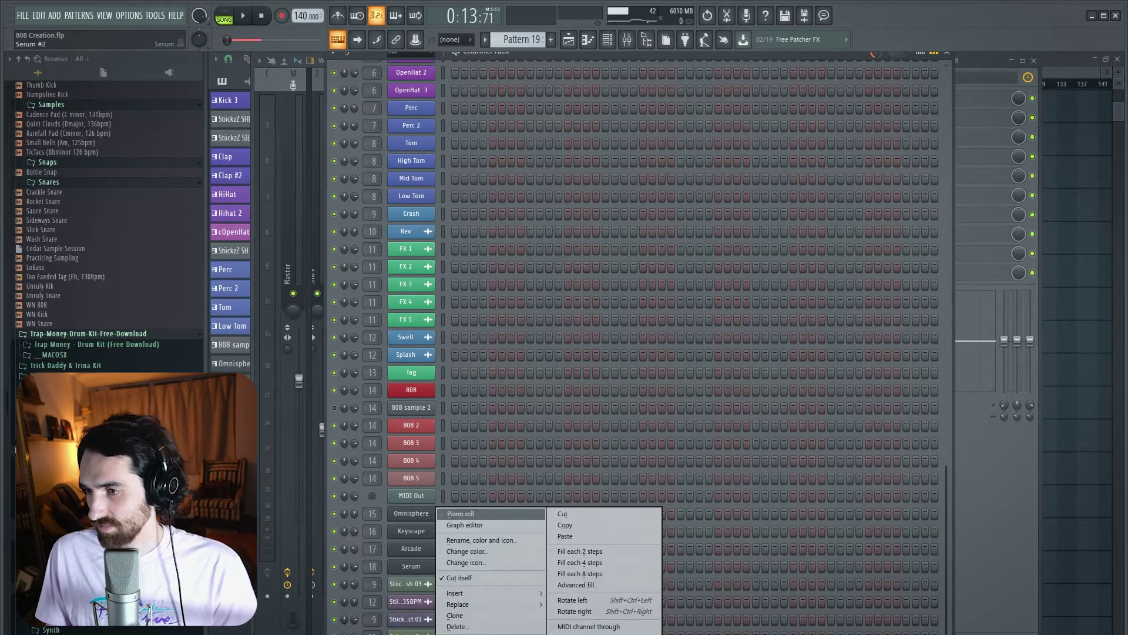
{"action": "left_click", "coordinate": [462, 514]}
{"action": "scroll", "coordinate": [623, 293], "scroll_direction": "down", "scroll_amount": 5}
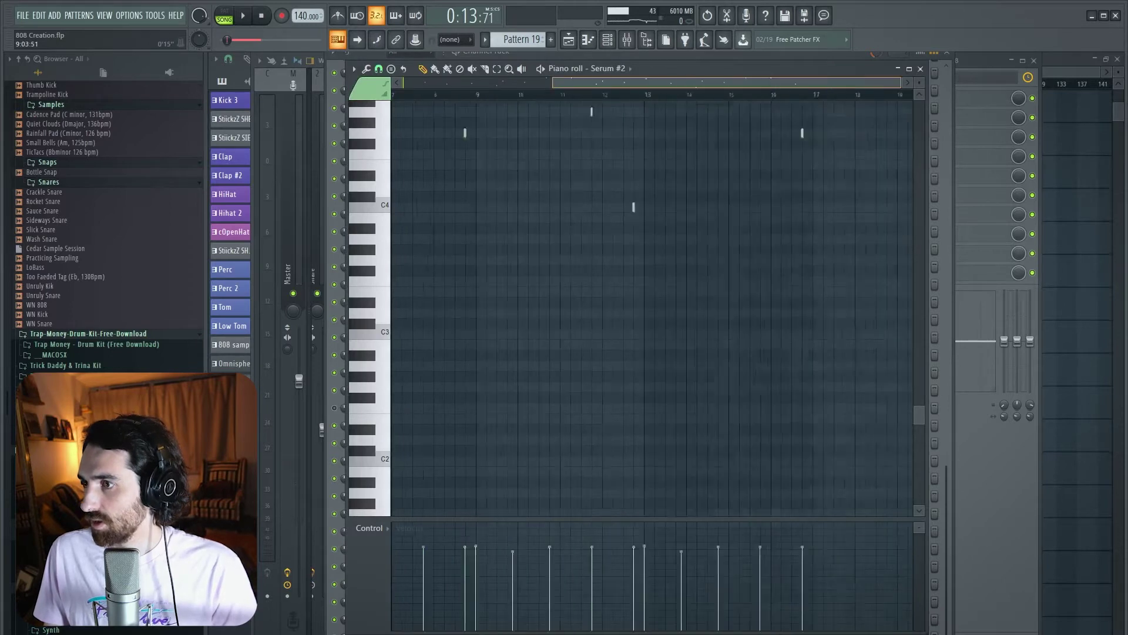
{"action": "left_click_drag", "start_coordinate": [638, 83], "coordinate": [488, 83]}
{"action": "scroll", "coordinate": [529, 235], "scroll_direction": "up", "scroll_amount": 6}
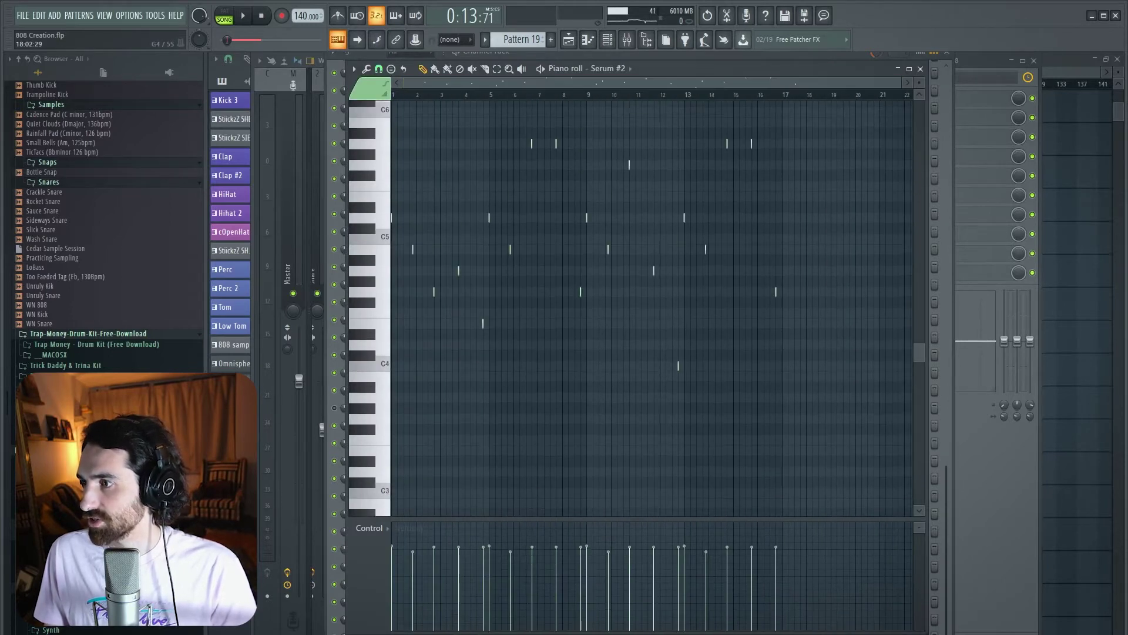
{"action": "left_click_drag", "start_coordinate": [817, 412], "coordinate": [376, 93]}
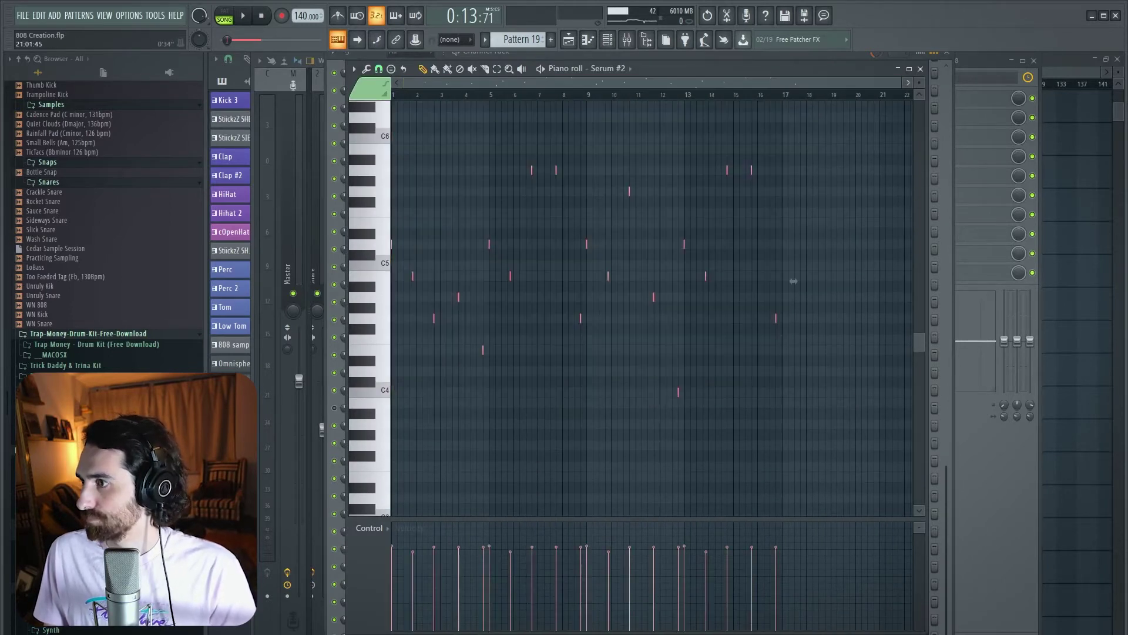
{"action": "scroll", "coordinate": [794, 281], "scroll_direction": "up", "scroll_amount": 6}
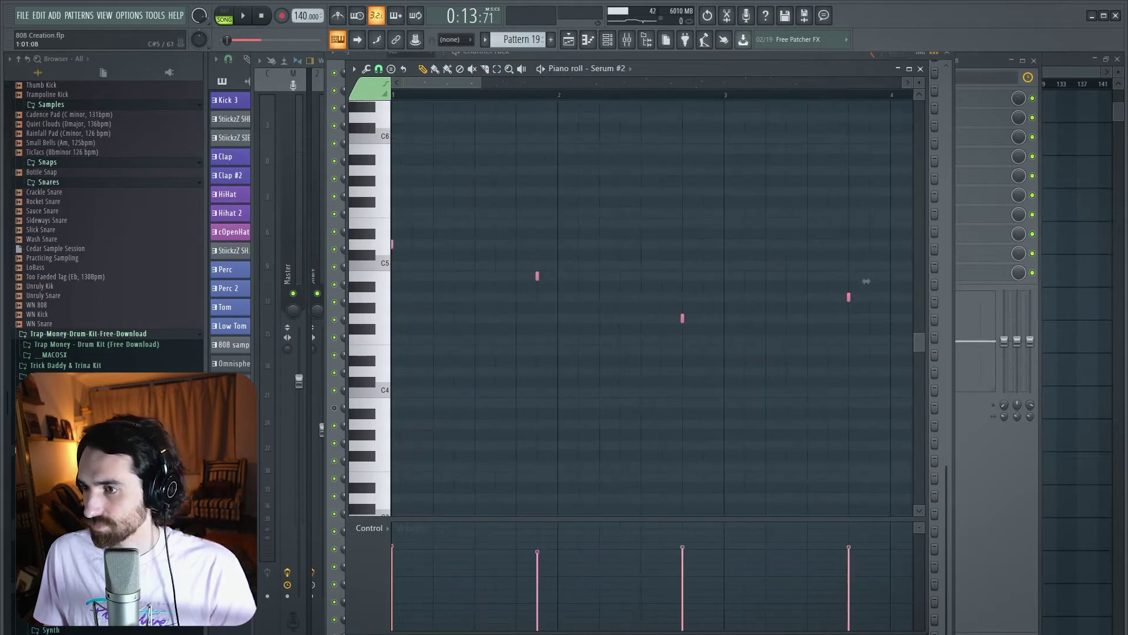
{"action": "left_click_drag", "start_coordinate": [851, 297], "coordinate": [912, 296]}
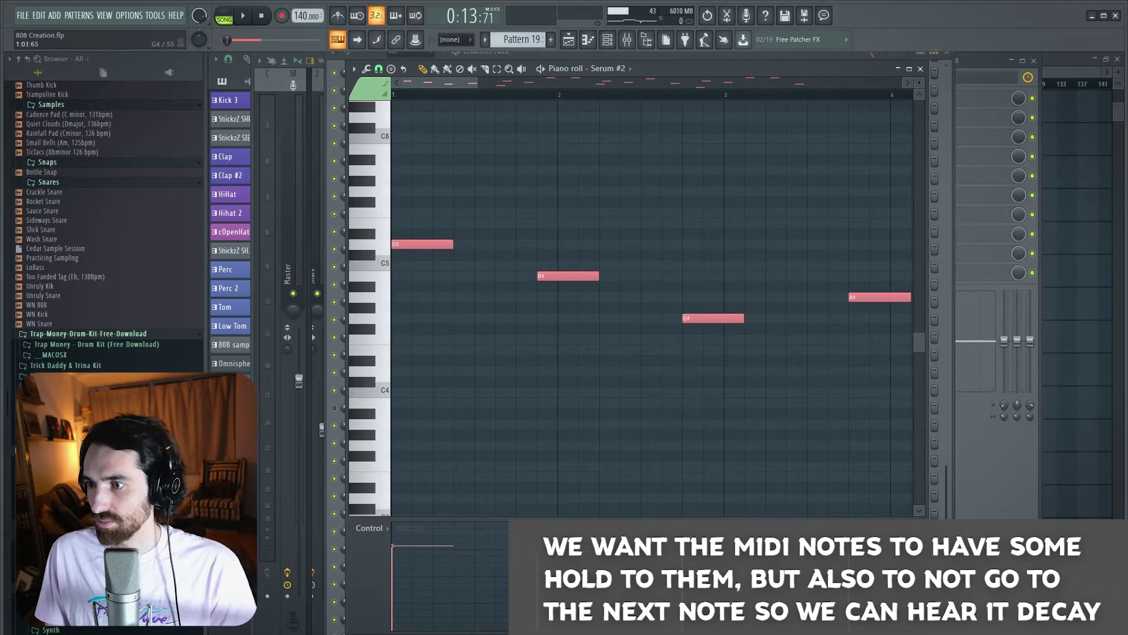
Deselect the notes and slice the last G4 note so that it ends at bar 17.
{"action": "scroll", "coordinate": [850, 281], "scroll_direction": "down", "scroll_amount": 5}
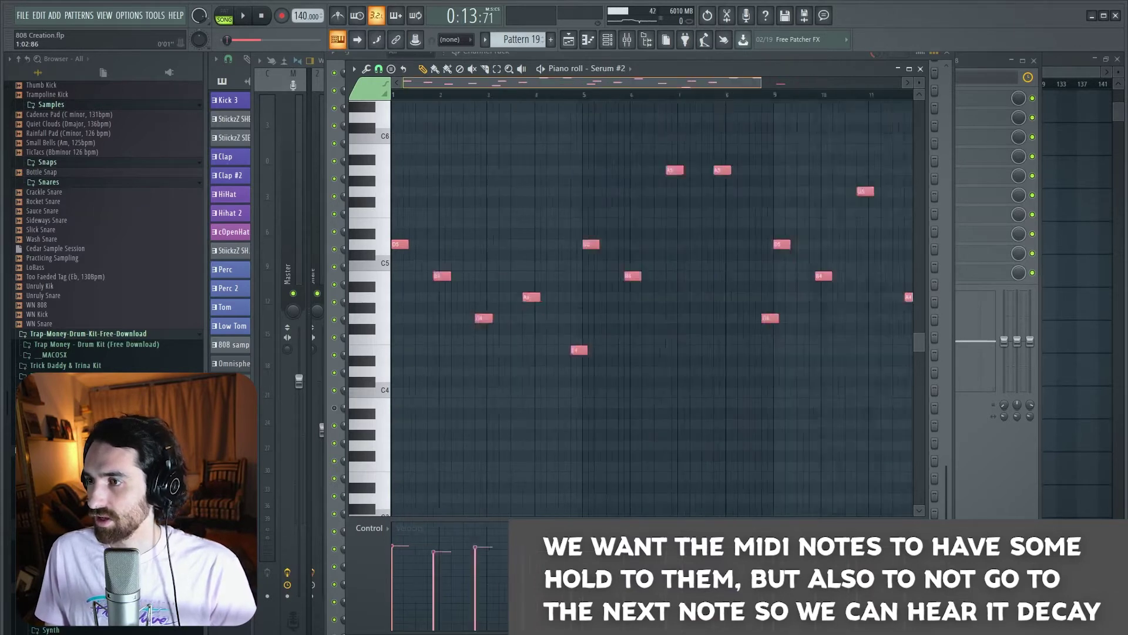
{"action": "left_click", "coordinate": [851, 281], "text": "ctrl"}
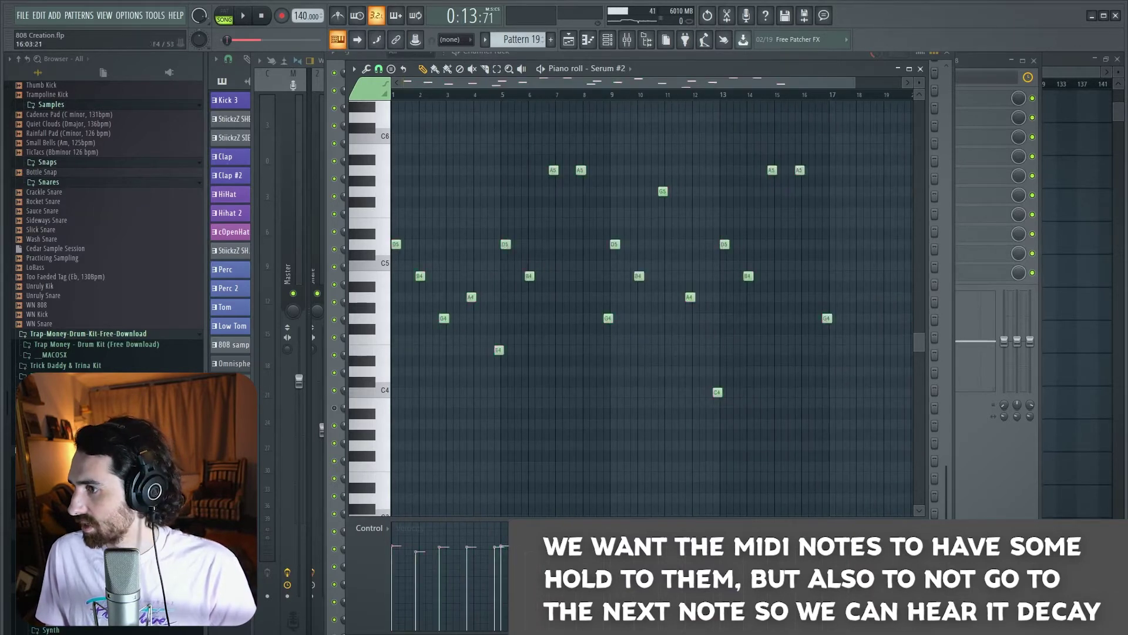
{"action": "left_click", "coordinate": [485, 69]}
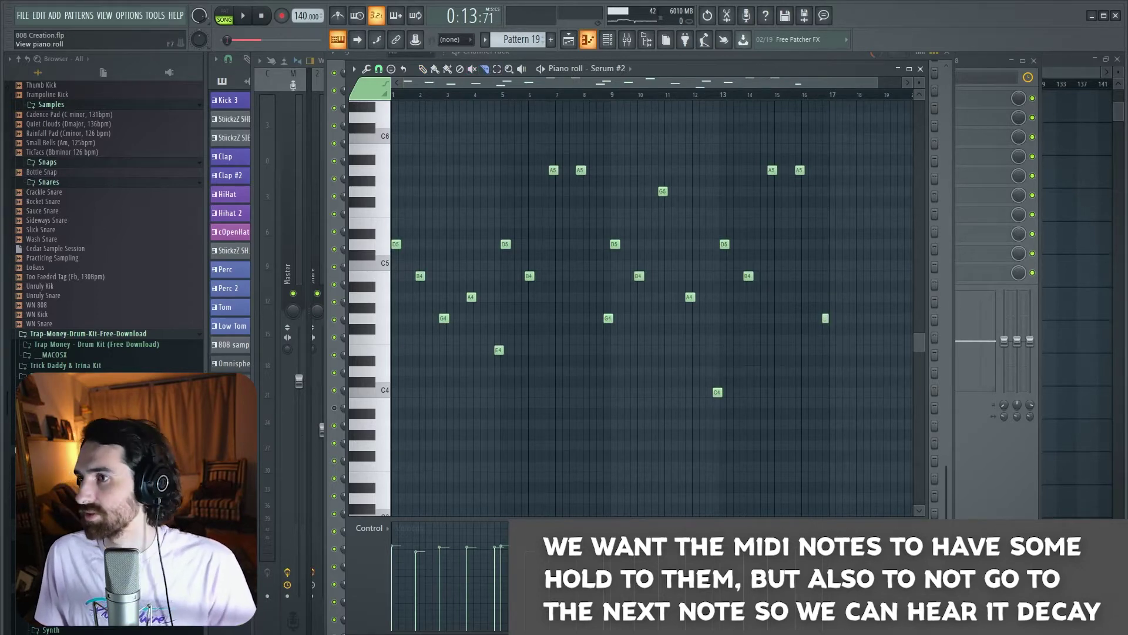
Open the Serum #2 instrument and load the Analog wavetable Basic Shapes into oscillator A.
{"action": "left_click", "coordinate": [607, 39]}
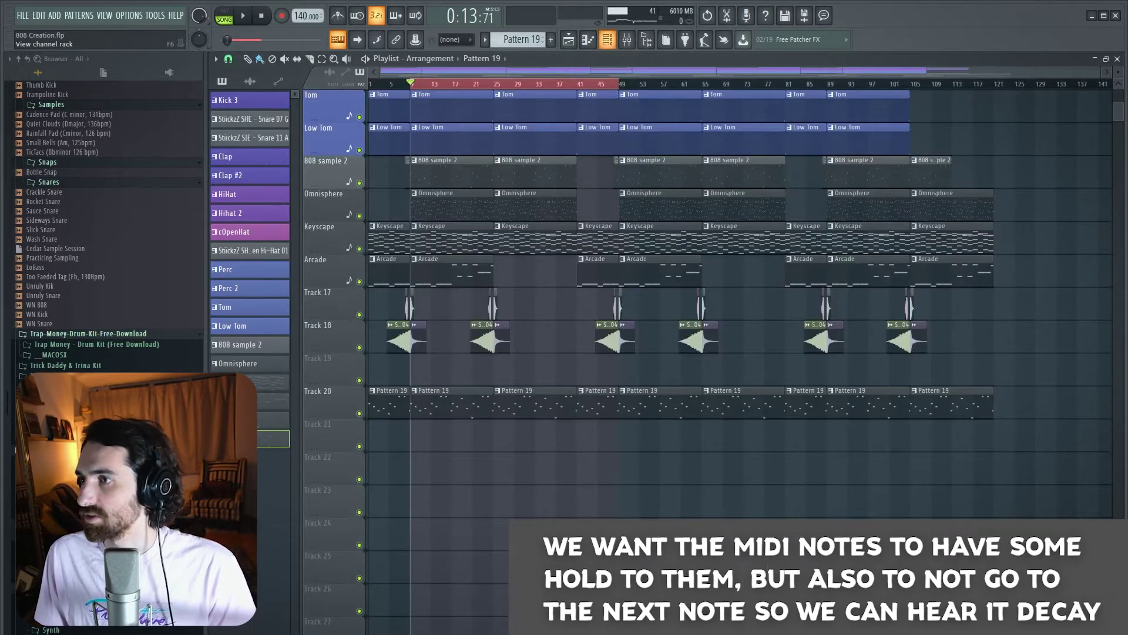
{"action": "left_click", "coordinate": [607, 40]}
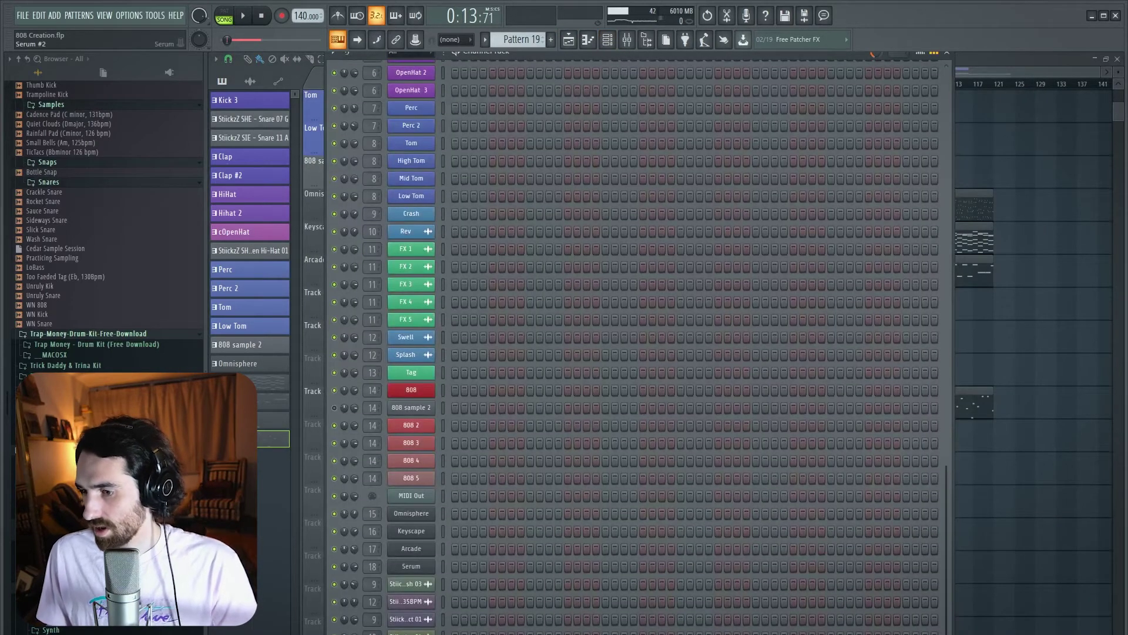
{"action": "left_click", "coordinate": [411, 566]}
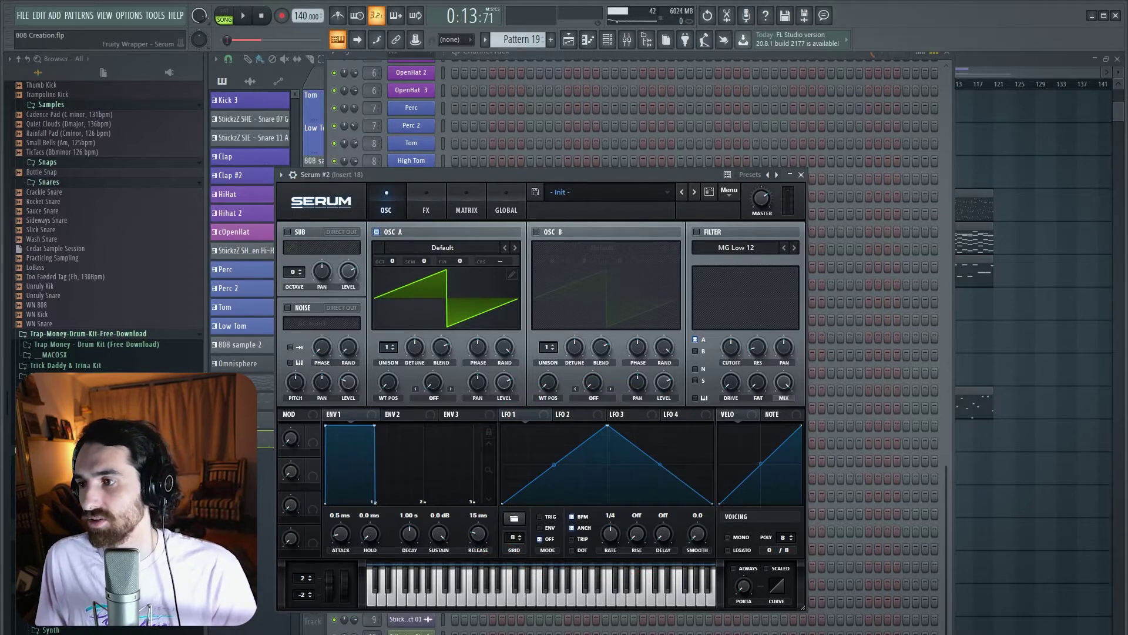
{"action": "left_click_drag", "start_coordinate": [500, 174], "coordinate": [527, 161]}
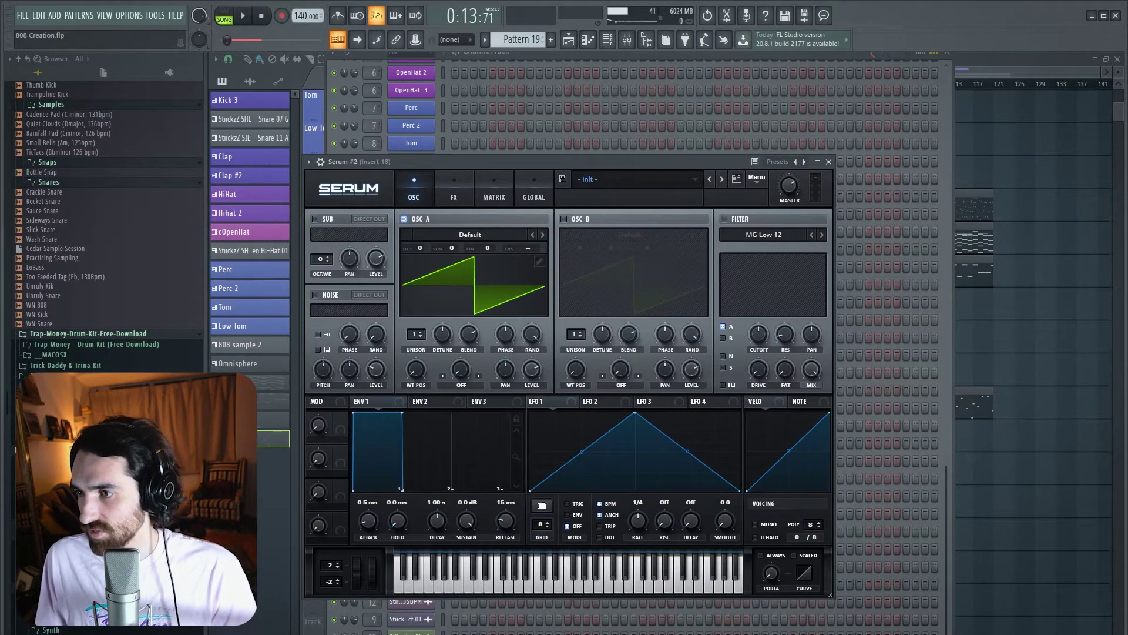
{"action": "left_click", "coordinate": [470, 235]}
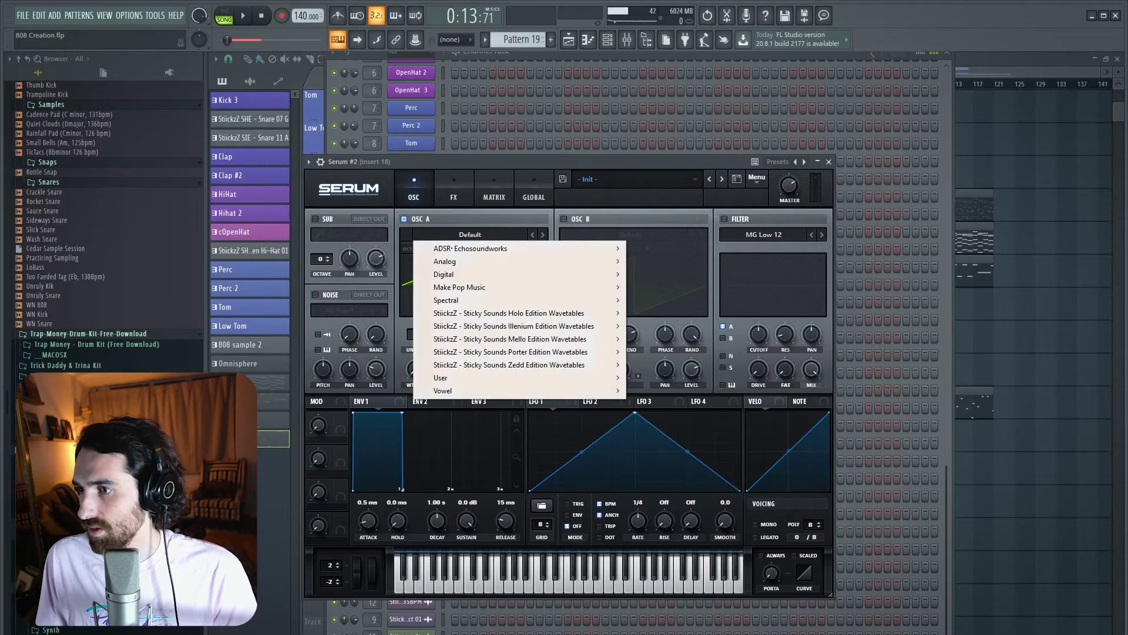
{"action": "mouse_move", "coordinate": [445, 261]}
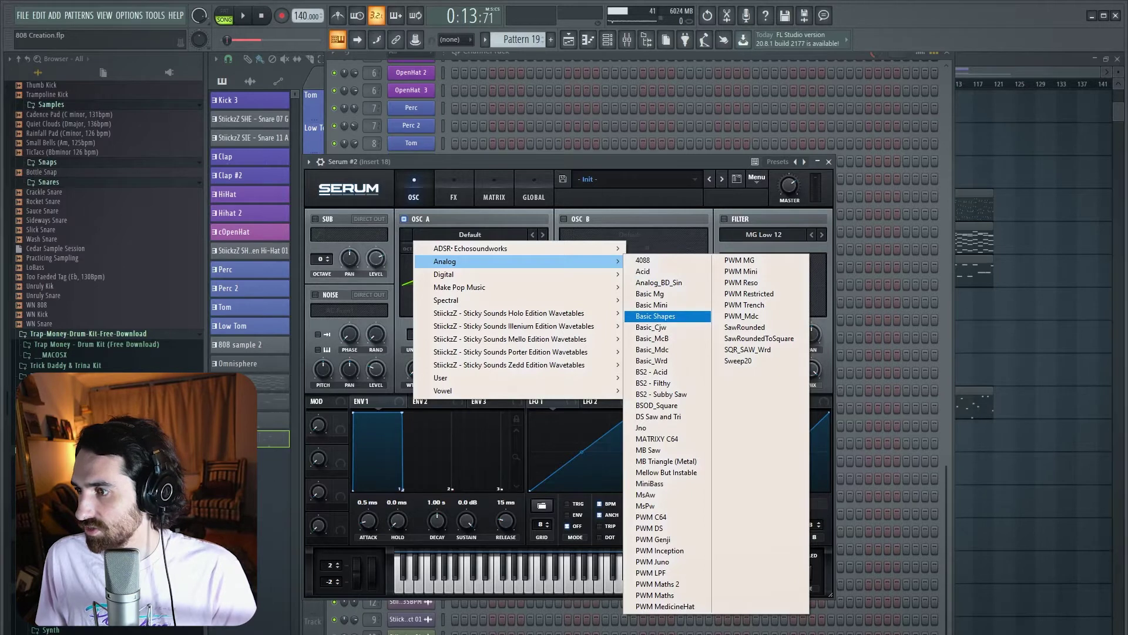
{"action": "left_click", "coordinate": [655, 316]}
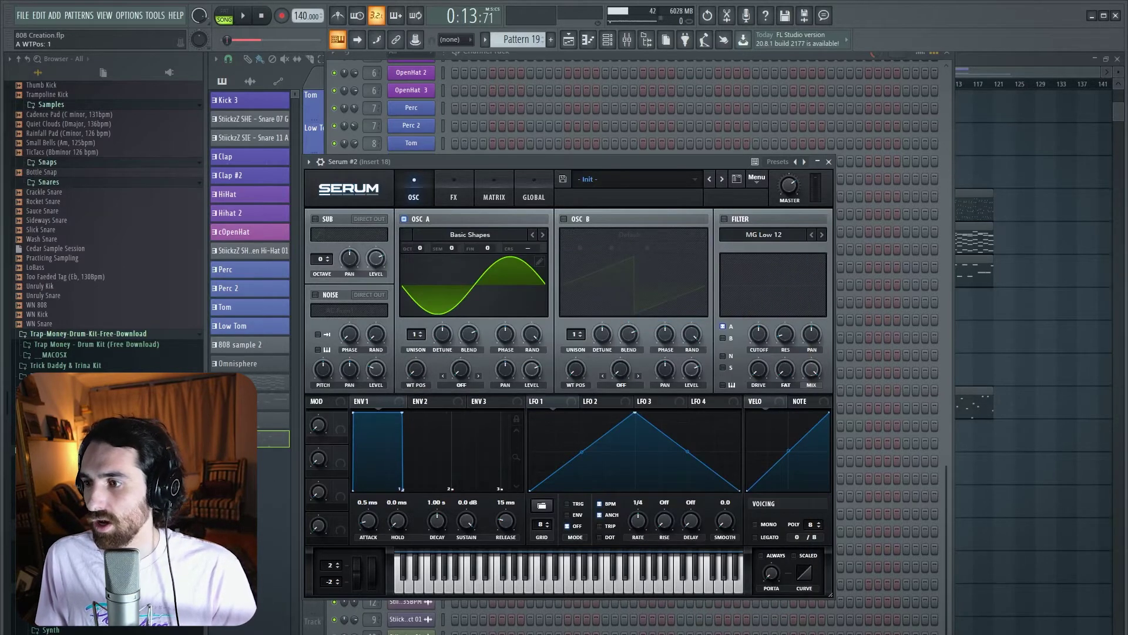
Compare the 3D and 2D views of oscillator A's Basic Shapes wavetable.
{"action": "left_click", "coordinate": [473, 286]}
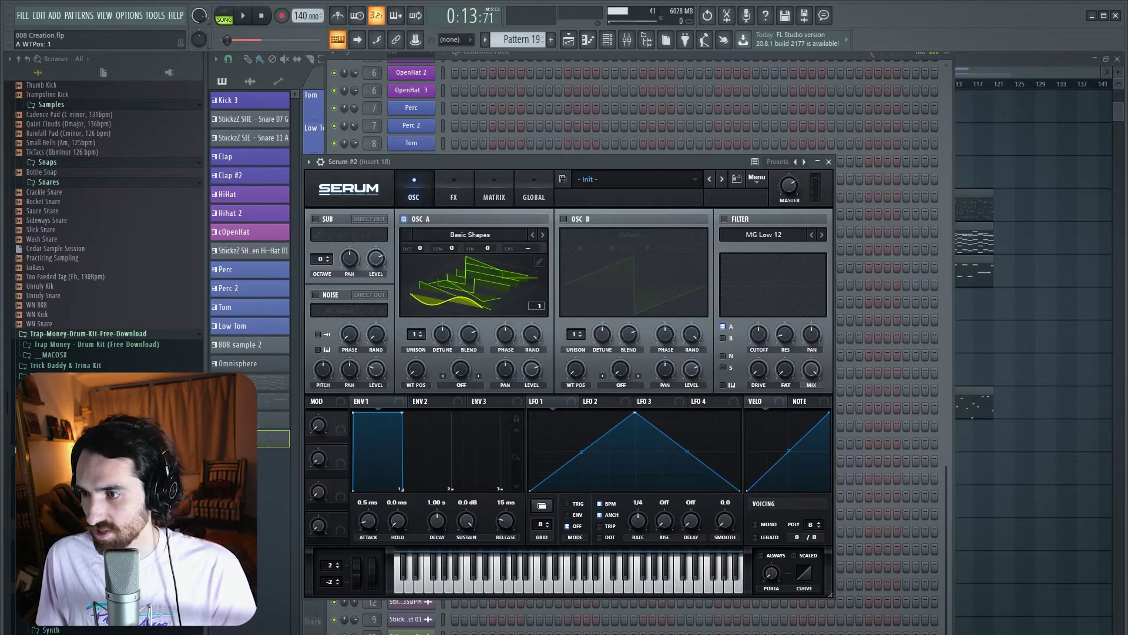
{"action": "left_click", "coordinate": [473, 286]}
{"action": "left_click", "coordinate": [473, 286]}
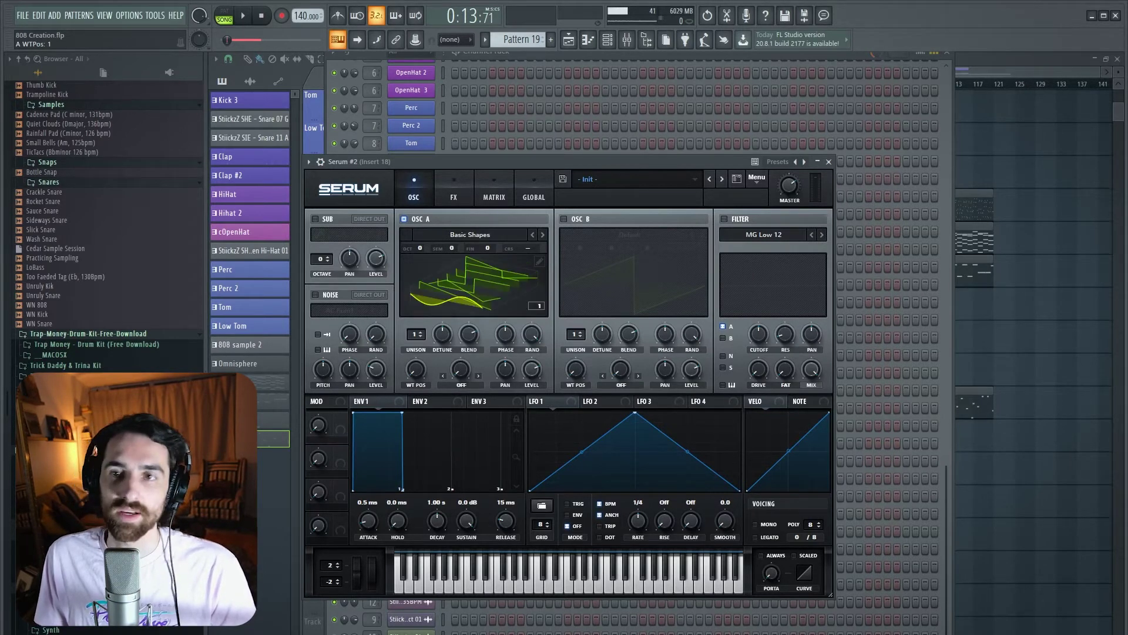
{"action": "left_click", "coordinate": [474, 286]}
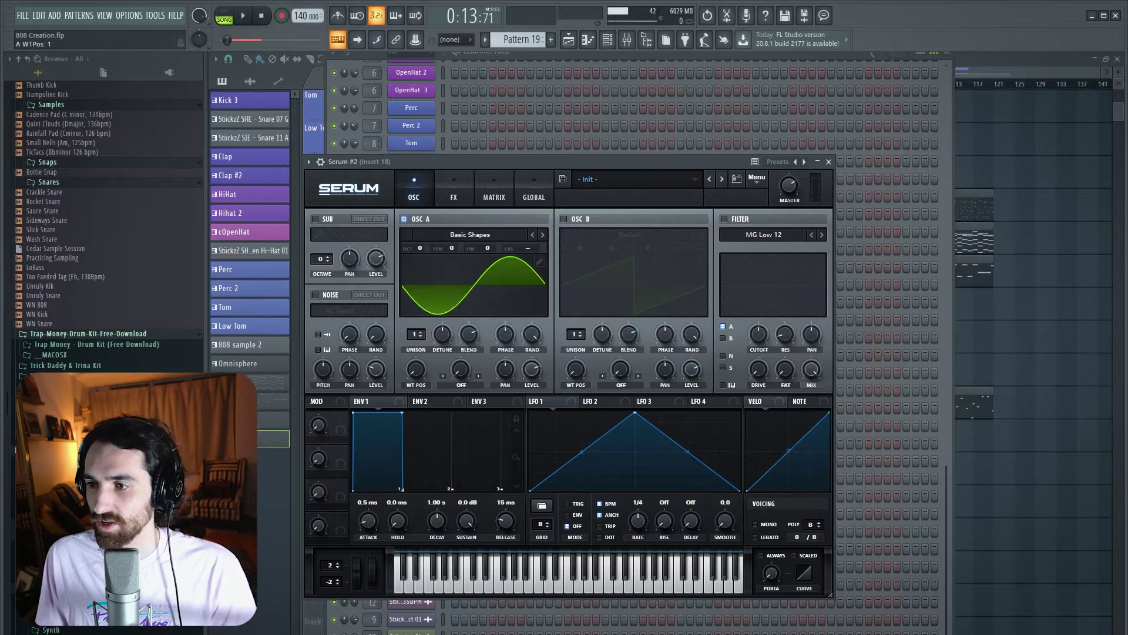
Set oscillator A's wavetable position to the square wave and its octave to -2, then close Serum.
{"action": "left_click_drag", "start_coordinate": [415, 369], "coordinate": [415, 349]}
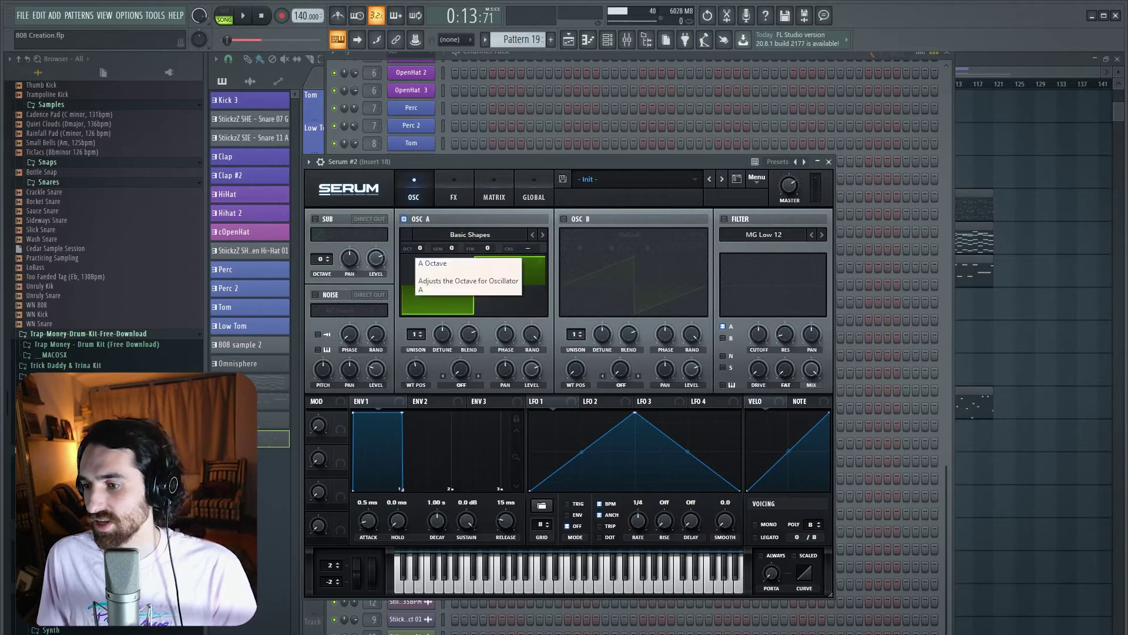
{"action": "left_click_drag", "start_coordinate": [419, 248], "coordinate": [419, 272]}
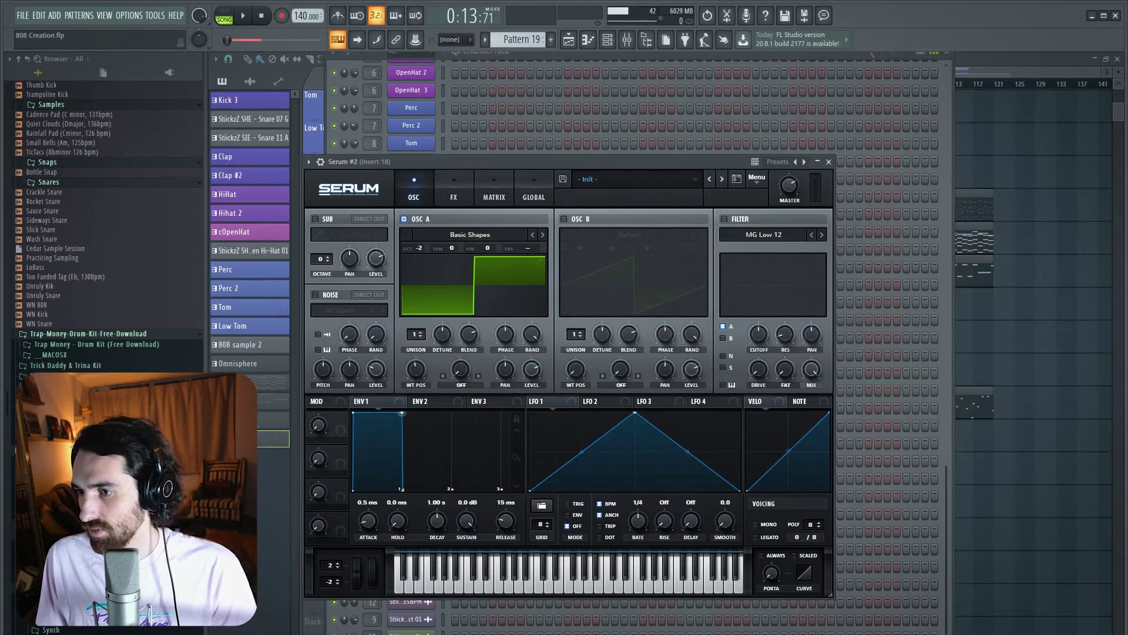
{"action": "key", "text": "Escape"}
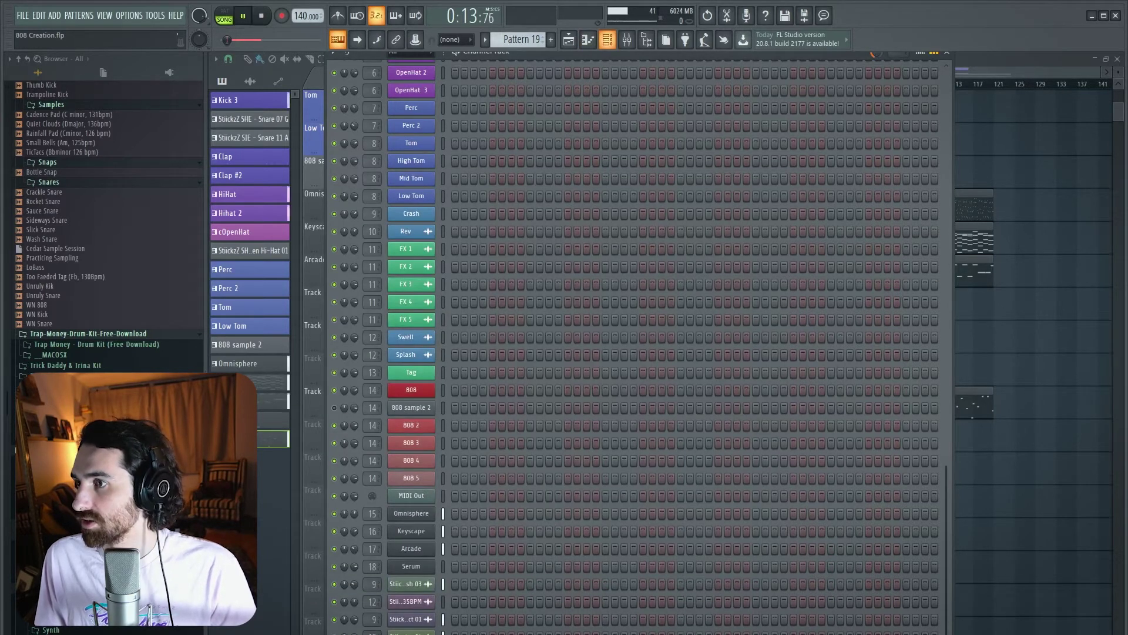
Audition the bass, reopen the Serum #2 instrument and enable its MG Low 12 filter with a 126 Hz cutoff.
{"action": "key", "text": "space"}
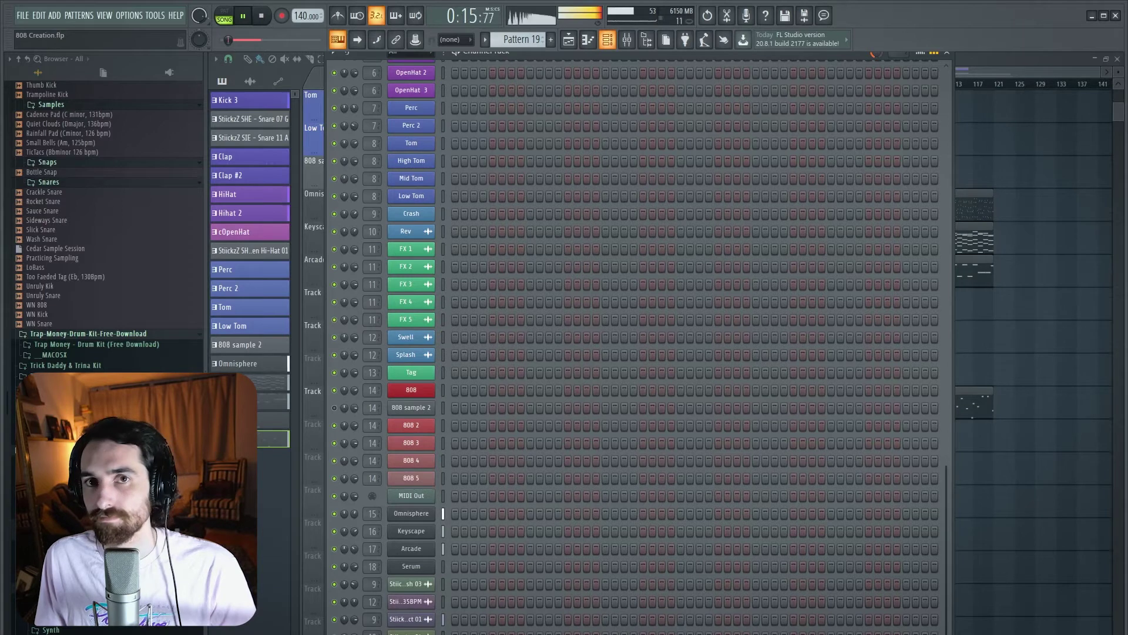
{"action": "key", "text": "space"}
{"action": "left_click", "coordinate": [411, 566]}
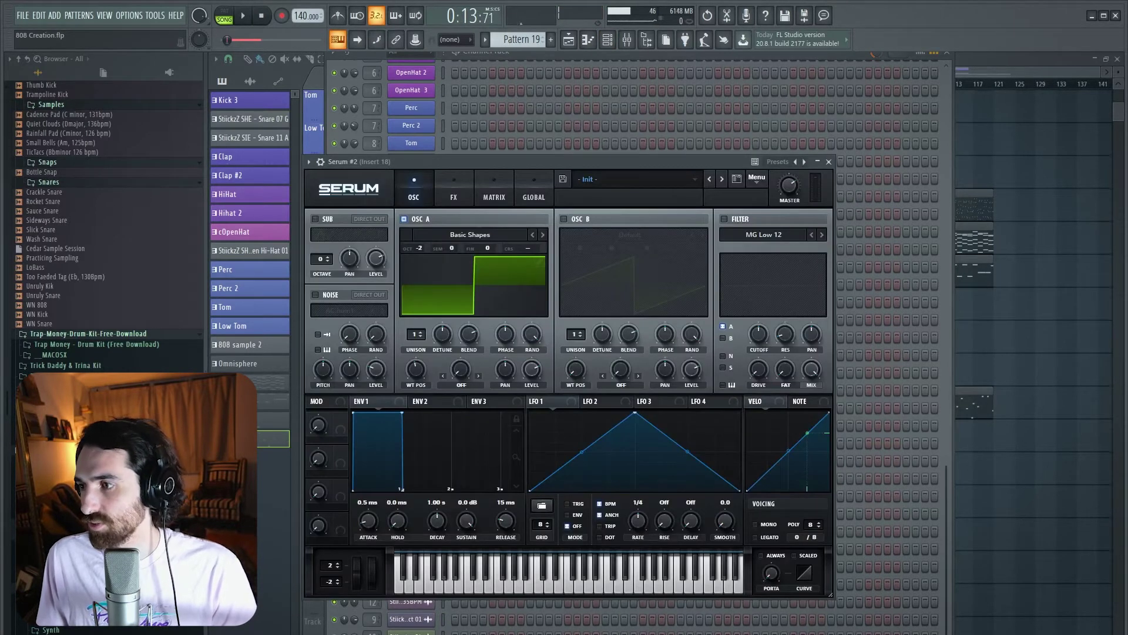
{"action": "left_click", "coordinate": [724, 219]}
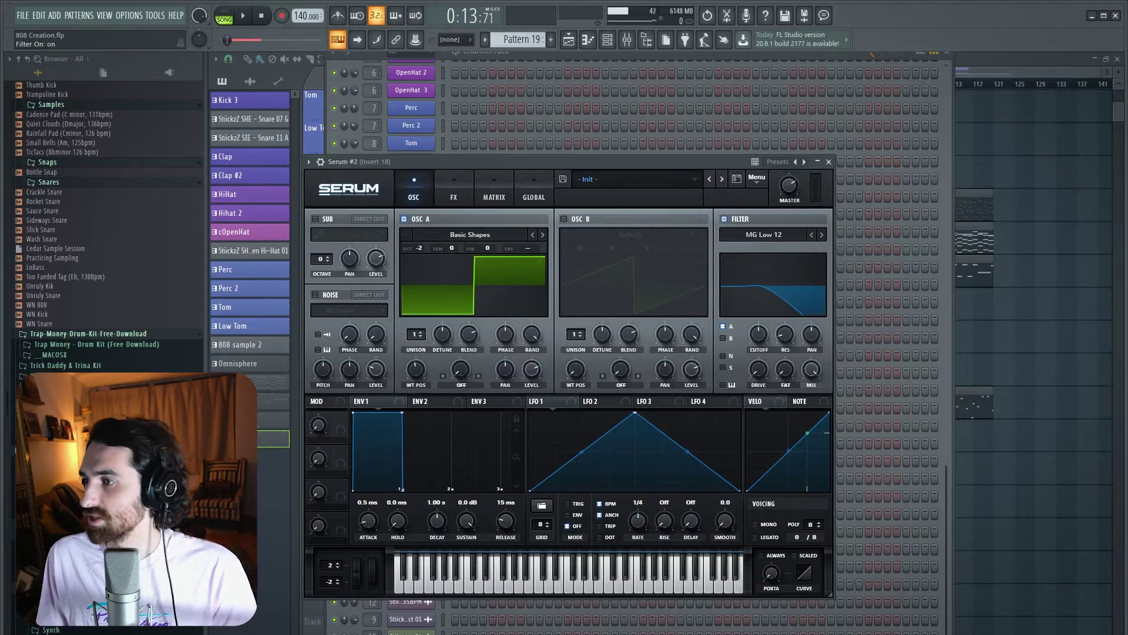
{"action": "left_click_drag", "start_coordinate": [759, 333], "coordinate": [761, 328]}
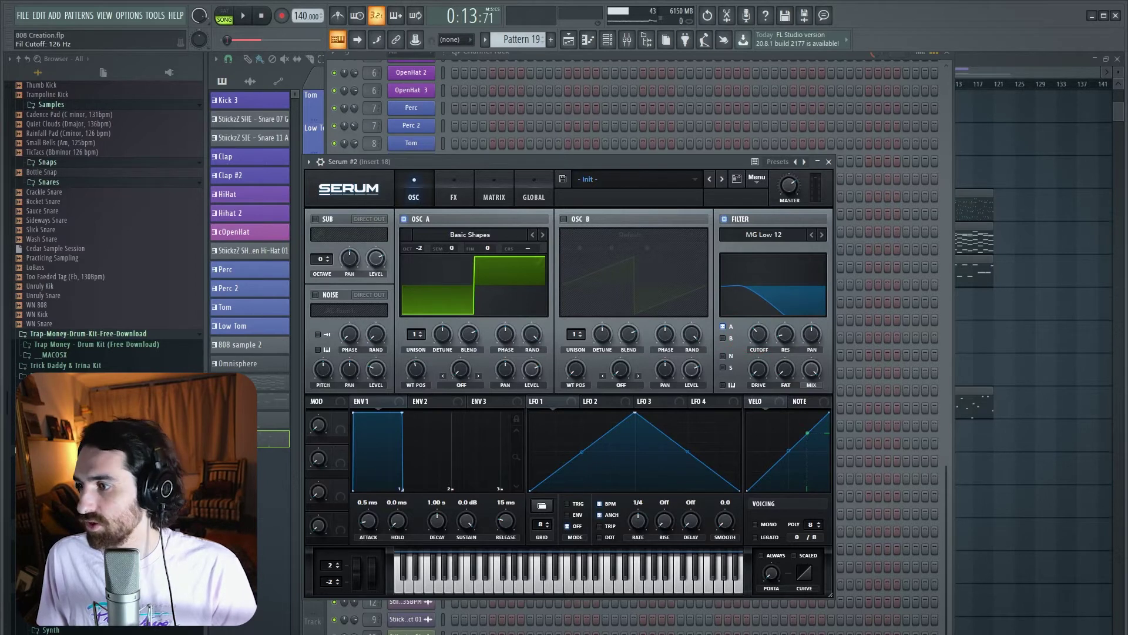
Raise the filter's drive, set its Fat amount to 33%, and audition the filtered bass.
{"action": "left_click_drag", "start_coordinate": [759, 369], "coordinate": [785, 367]}
{"action": "left_click", "coordinate": [785, 369]}
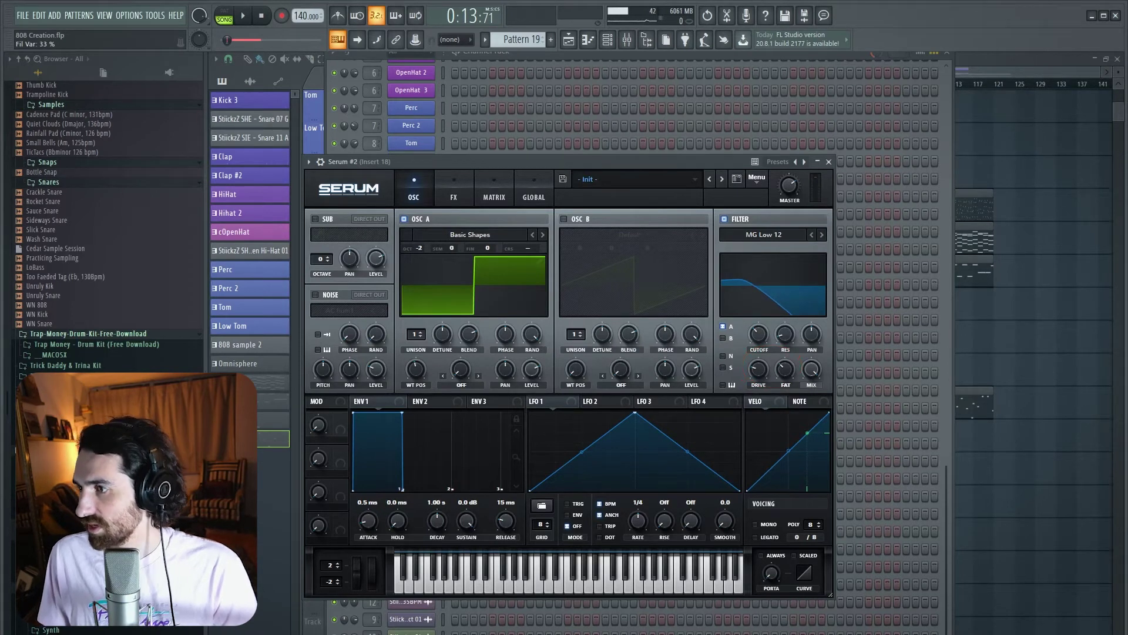
{"action": "key", "text": "space"}
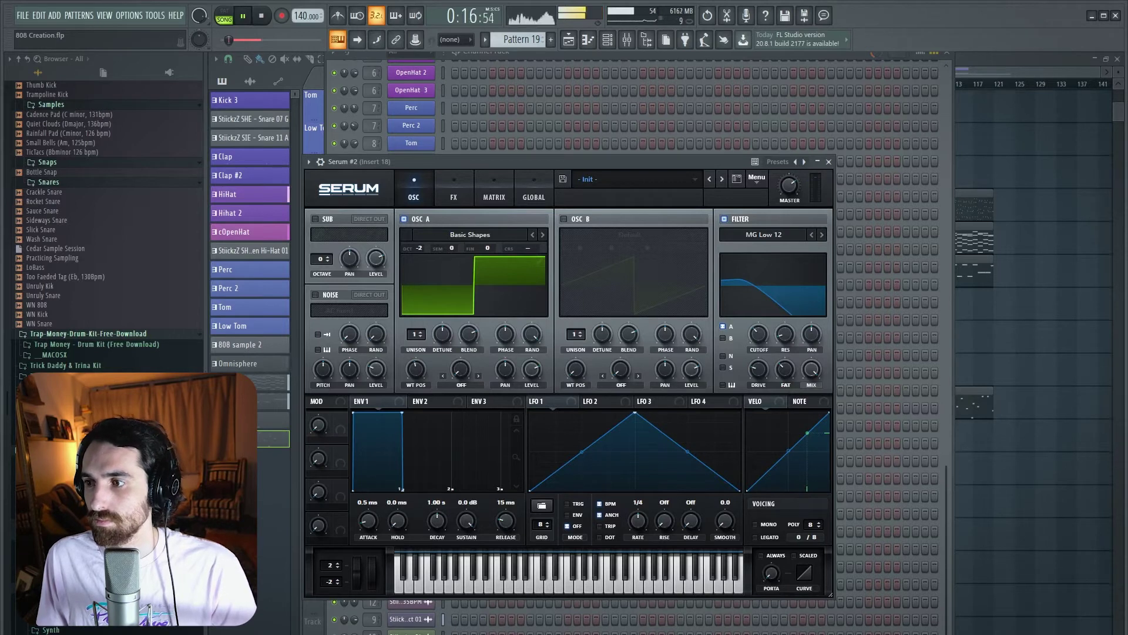
{"action": "key", "text": "space"}
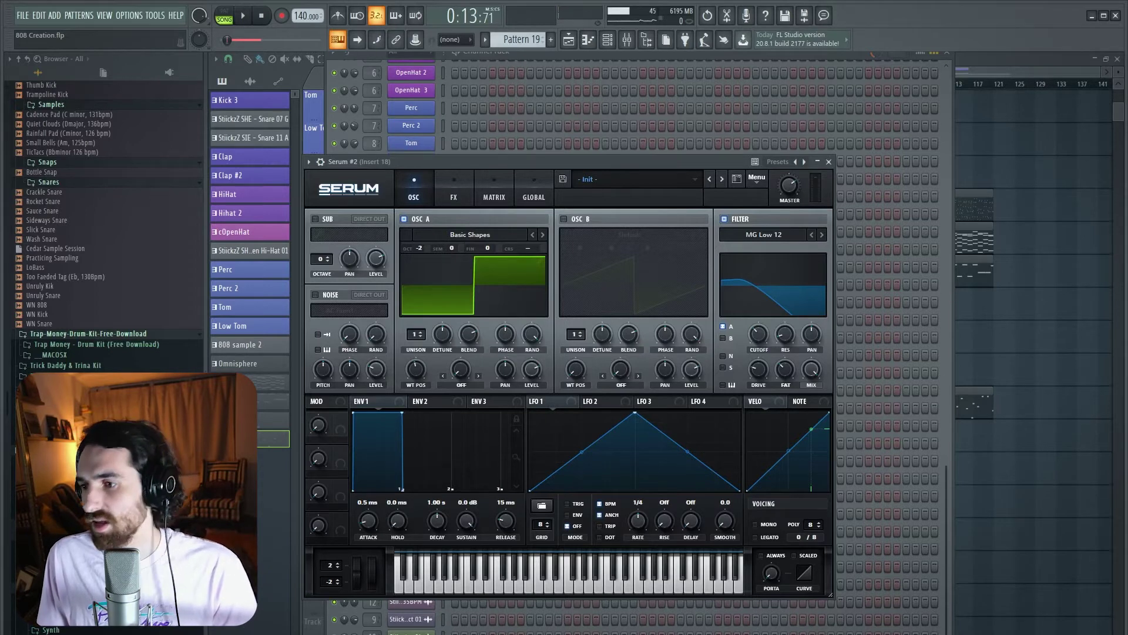
Shape Env 1 with a 455 ms decay, -7.4 dB sustain, 667 ms release and 0.0 ms hold.
{"action": "left_click_drag", "start_coordinate": [402, 413], "coordinate": [383, 429]}
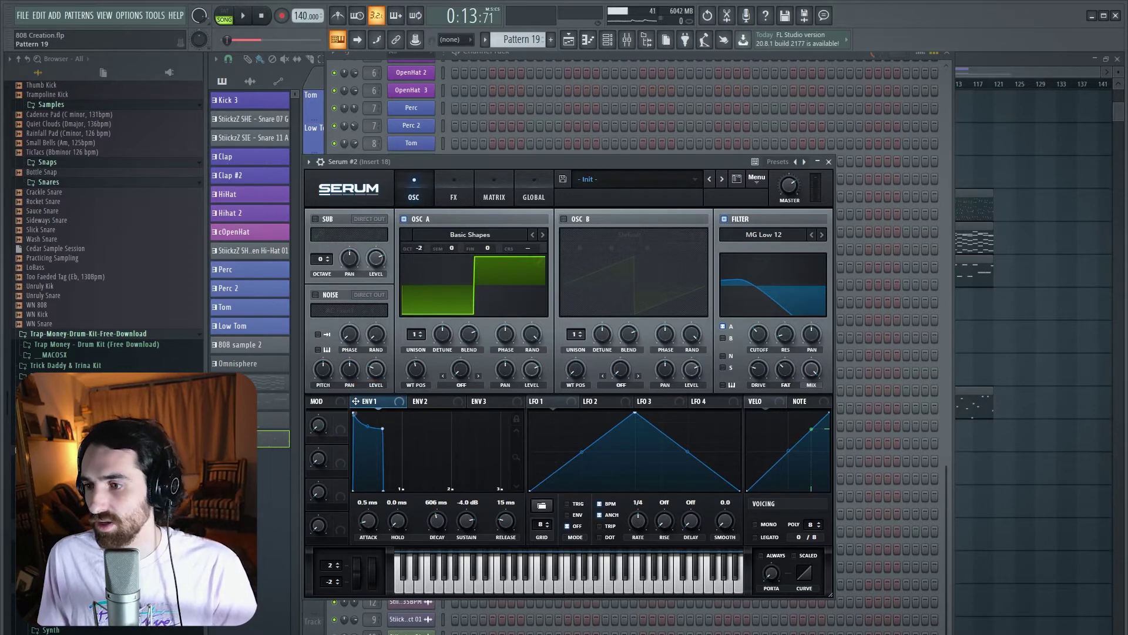
{"action": "left_click_drag", "start_coordinate": [382, 428], "coordinate": [382, 433]}
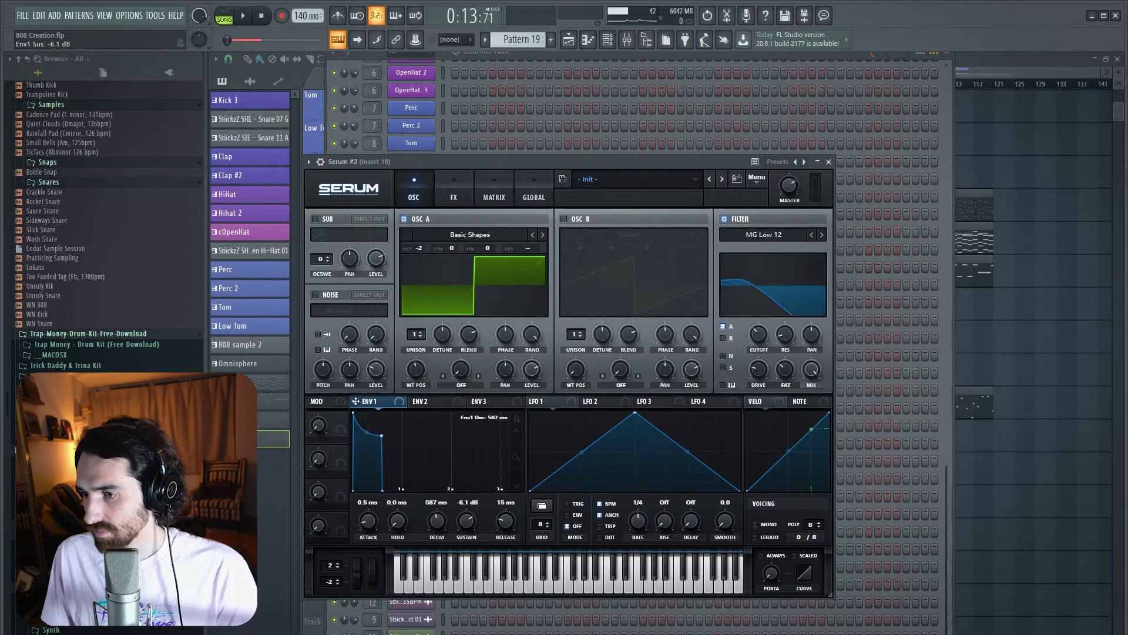
{"action": "left_click_drag", "start_coordinate": [383, 489], "coordinate": [415, 489]}
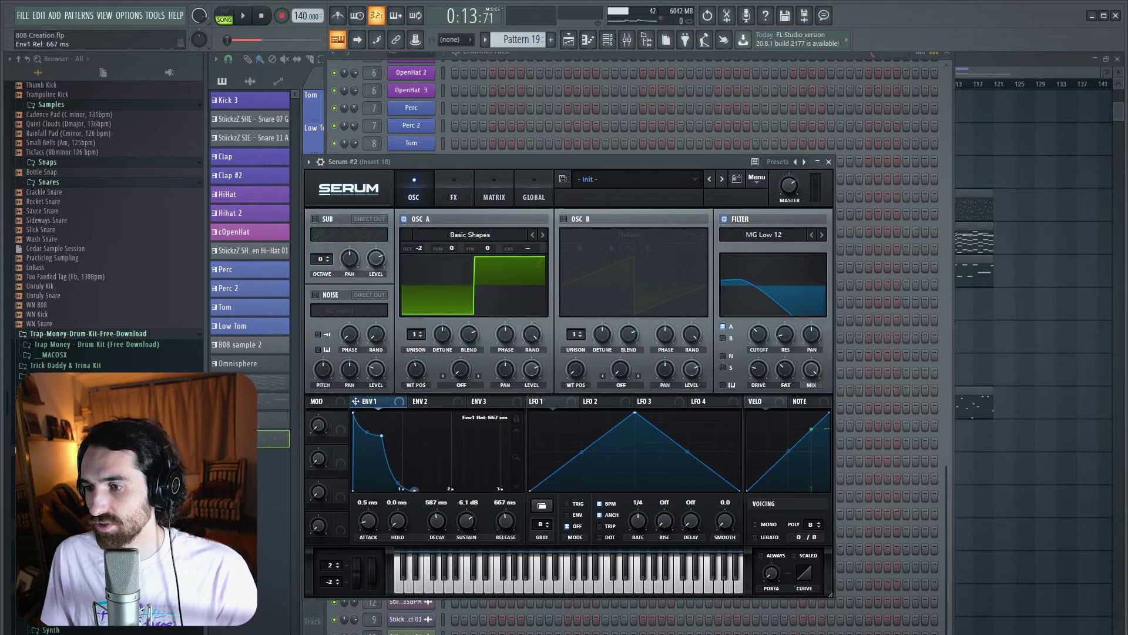
{"action": "left_click_drag", "start_coordinate": [376, 439], "coordinate": [375, 439]}
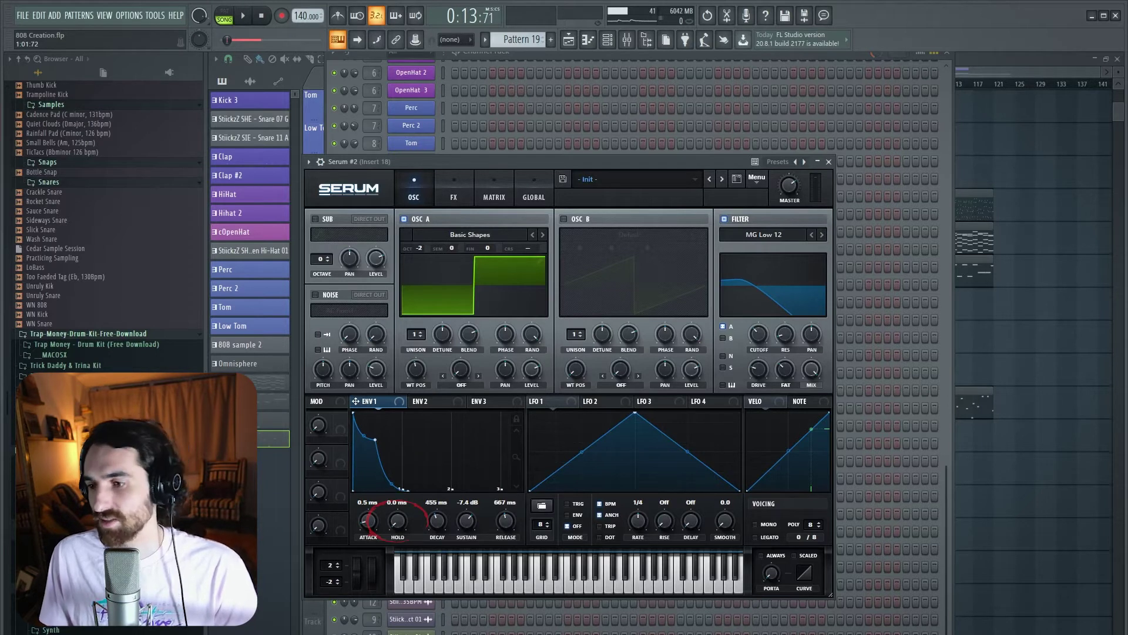
{"action": "mouse_move", "coordinate": [397, 520]}
{"action": "left_mouse_down"}
{"action": "mouse_move", "coordinate": [397, 497]}
{"action": "mouse_move", "coordinate": [398, 525]}
{"action": "left_mouse_up"}
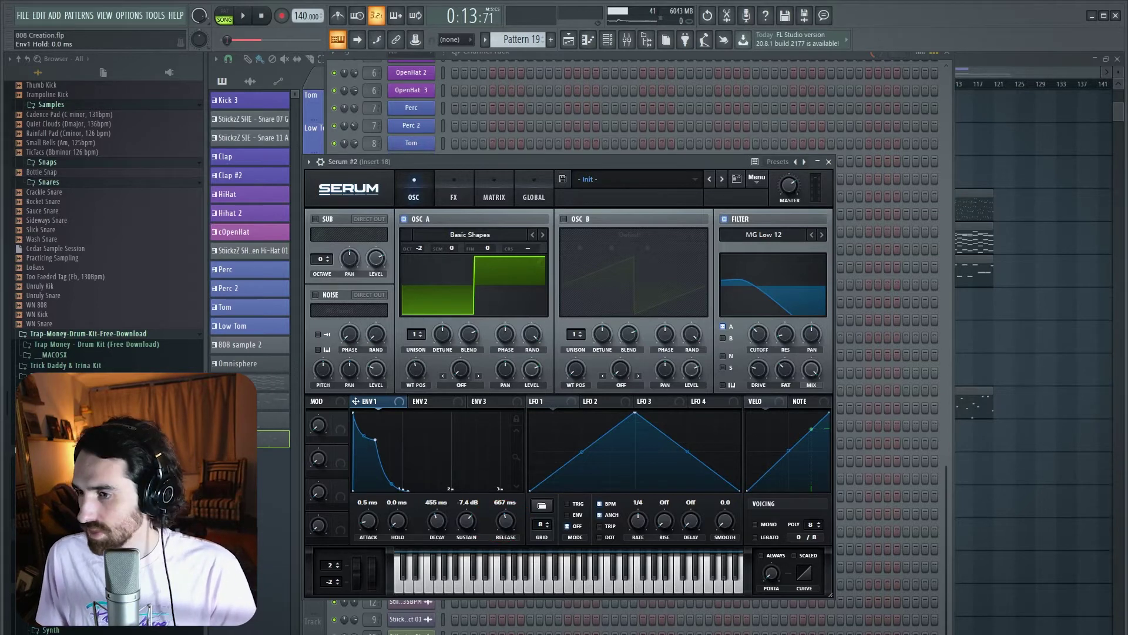
During playback, refine Env 1 to a 962 ms release, 533 ms decay and -7.0 dB sustain.
{"action": "key", "text": "space"}
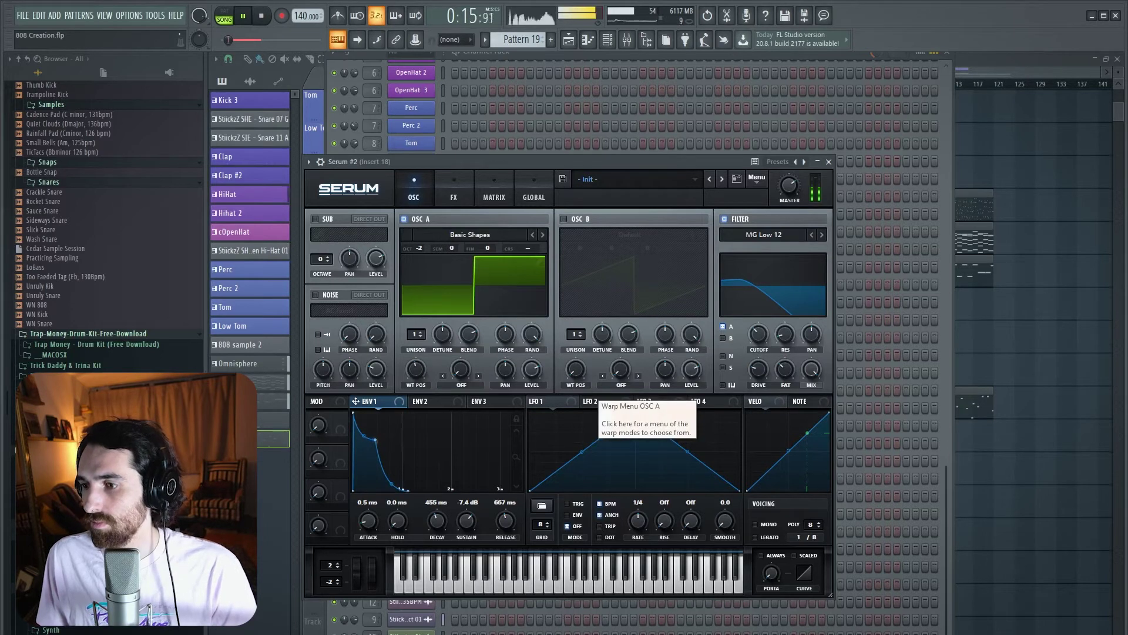
{"action": "left_click_drag", "start_coordinate": [506, 520], "coordinate": [506, 511]}
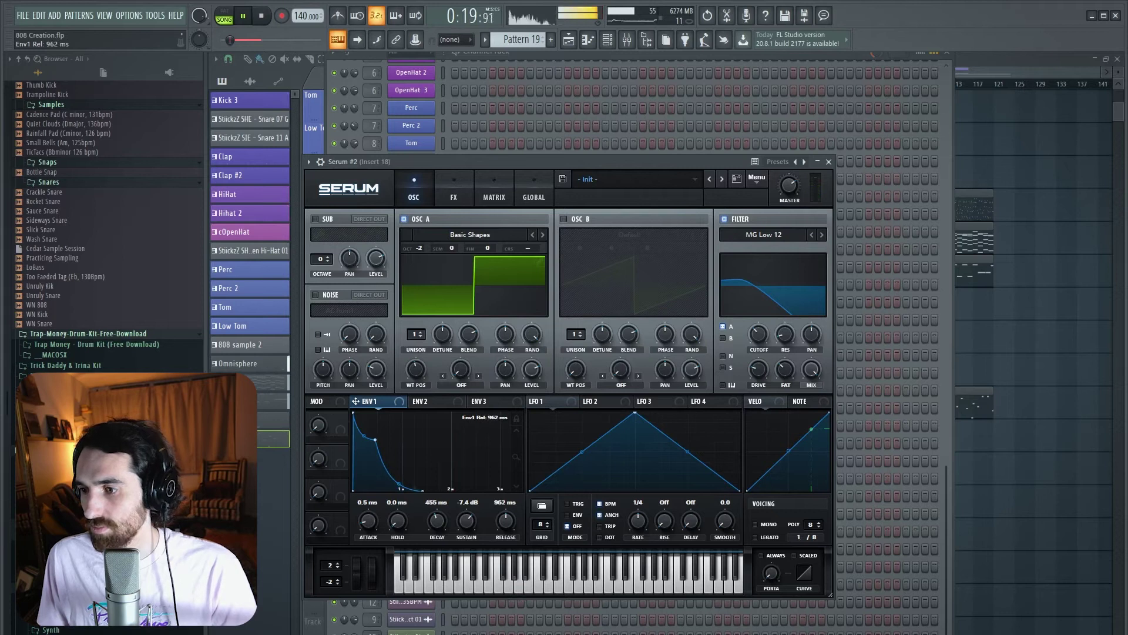
{"action": "left_click_drag", "start_coordinate": [375, 439], "coordinate": [379, 438]}
{"action": "key", "text": "space"}
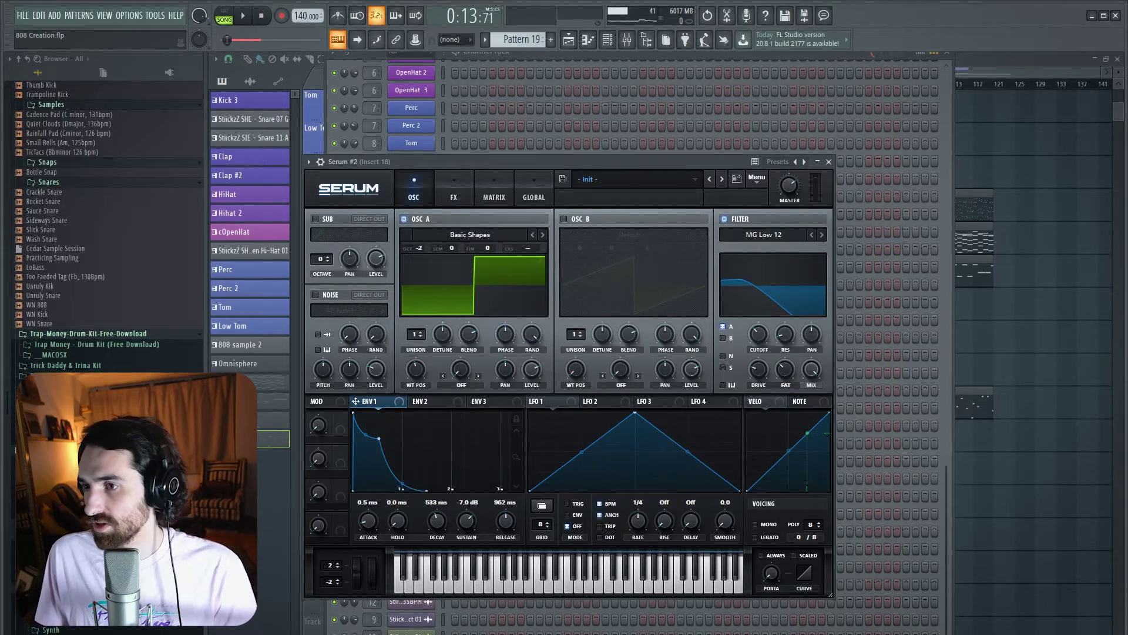
Enable the sub oscillator, set its octave to -2, and audition the fuller bass.
{"action": "left_click", "coordinate": [315, 219]}
{"action": "left_click", "coordinate": [327, 262]}
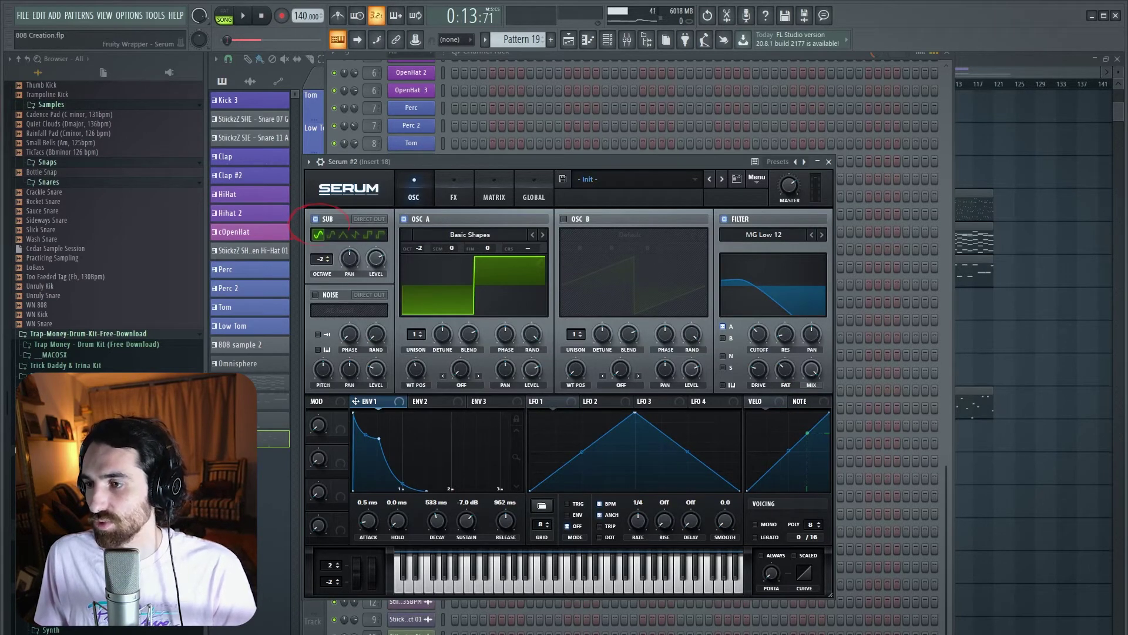
{"action": "key", "text": "space"}
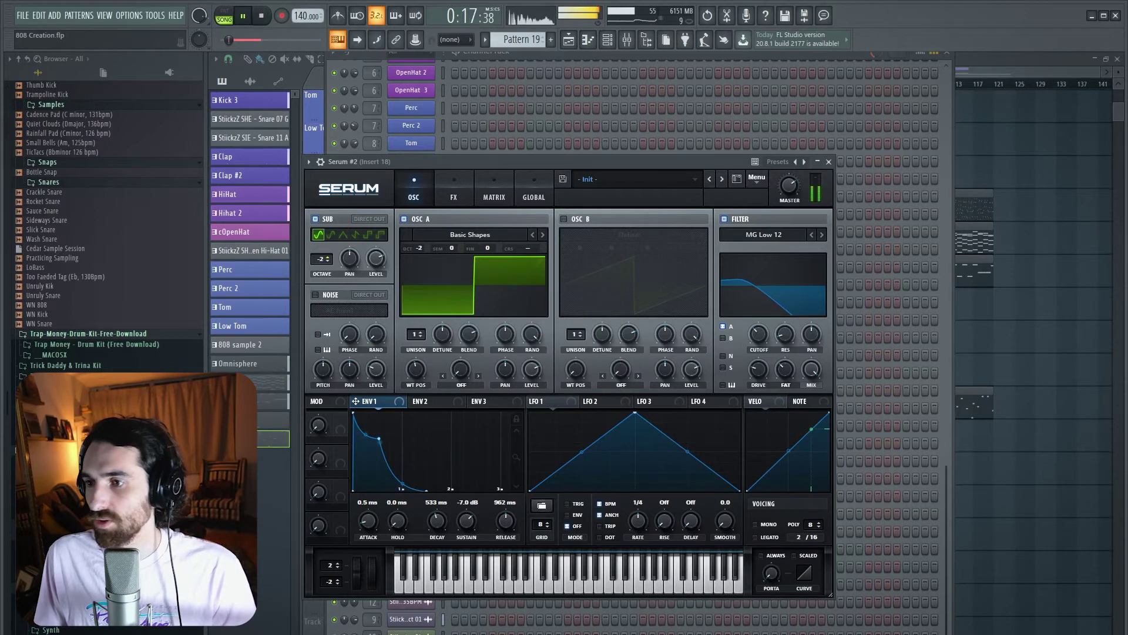
{"action": "key", "text": "space"}
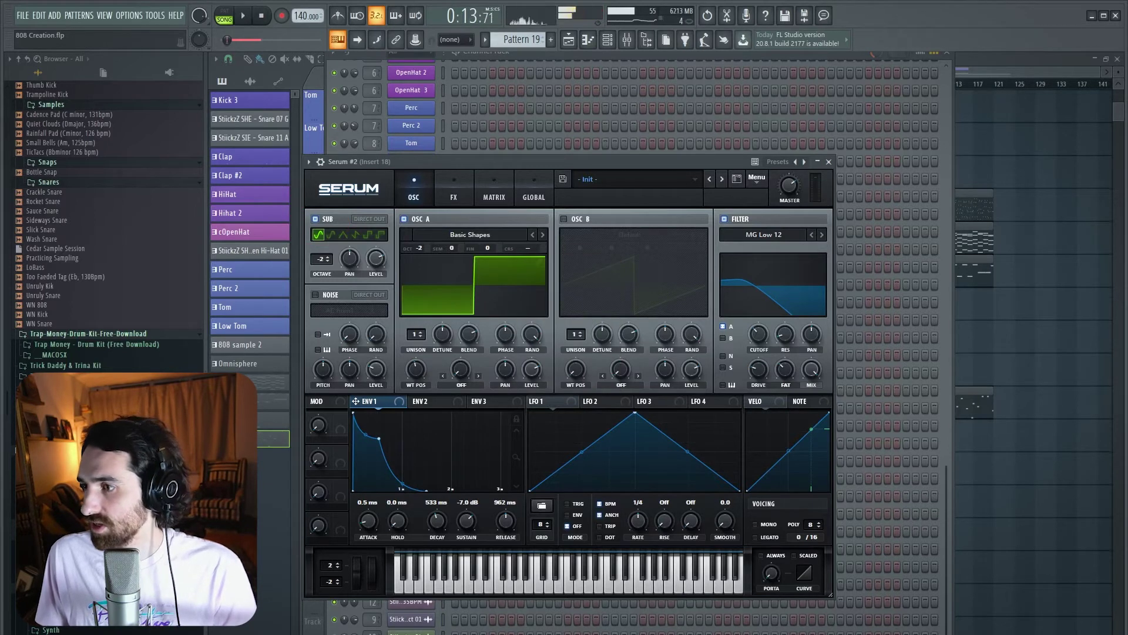
Turn on Direct Out for the sub oscillator and look over the effects rack.
{"action": "left_click", "coordinate": [369, 219]}
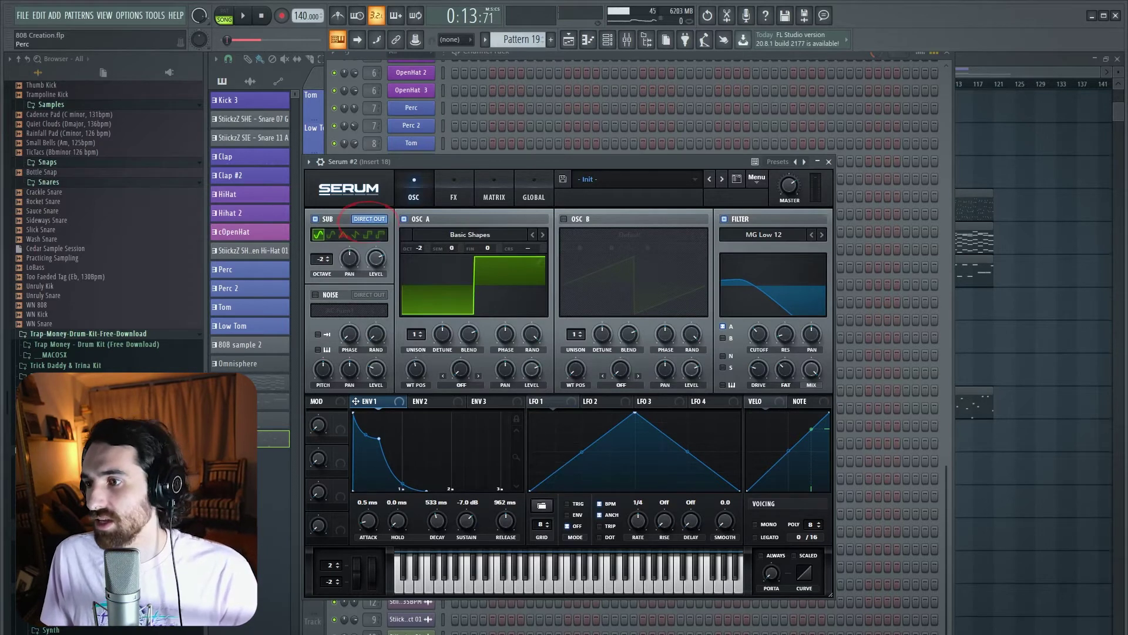
{"action": "left_click_drag", "start_coordinate": [435, 162], "coordinate": [433, 145]}
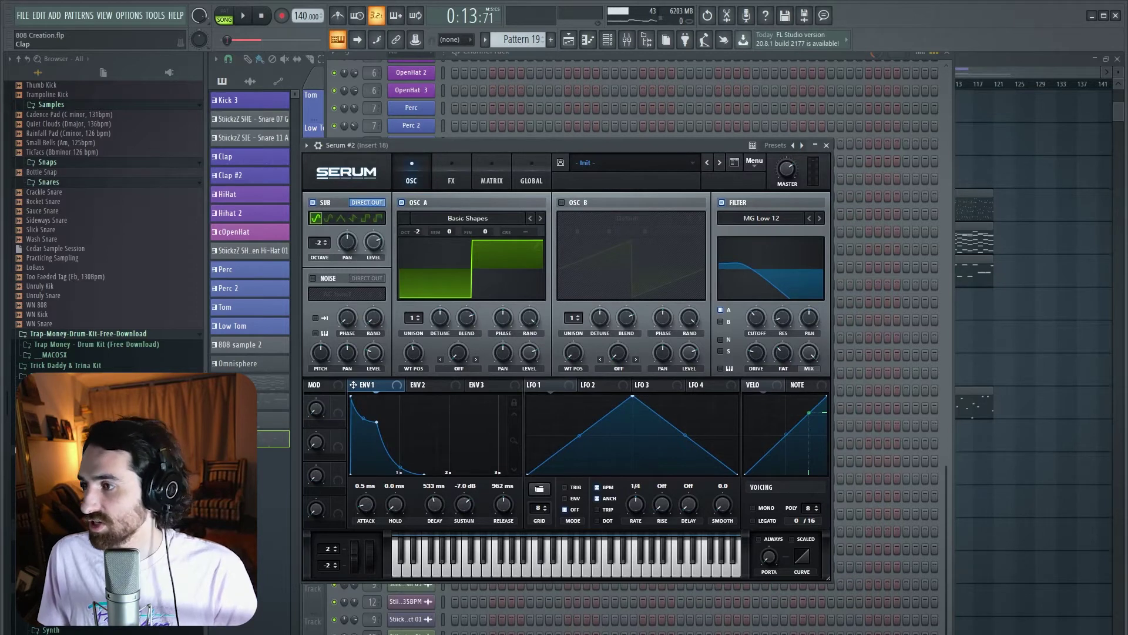
{"action": "left_click", "coordinate": [451, 172]}
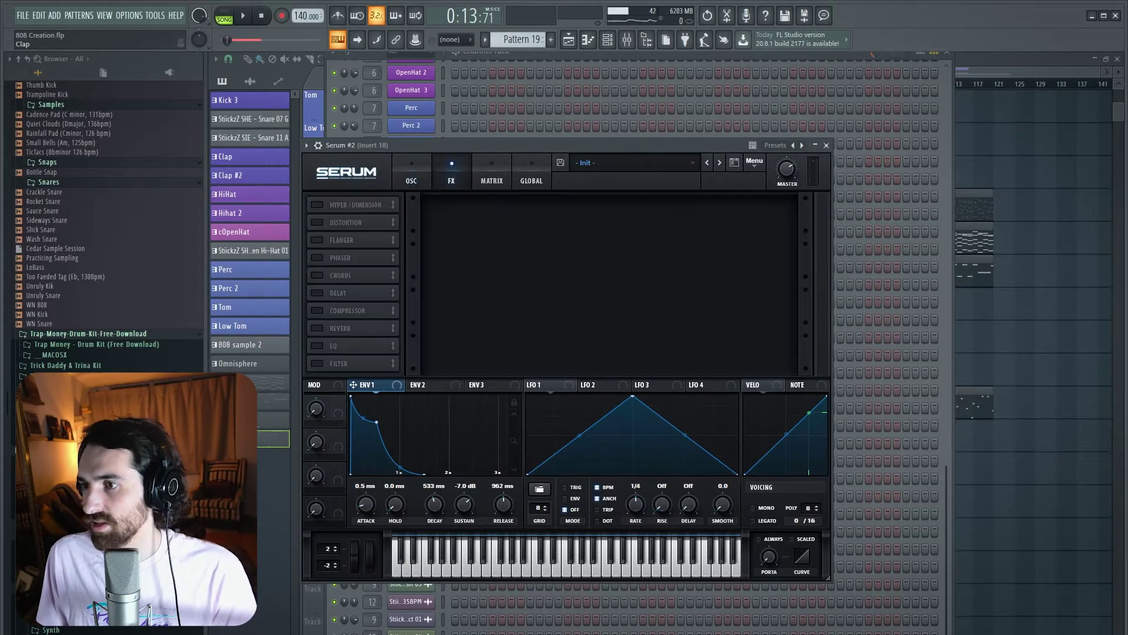
{"action": "left_click", "coordinate": [411, 172]}
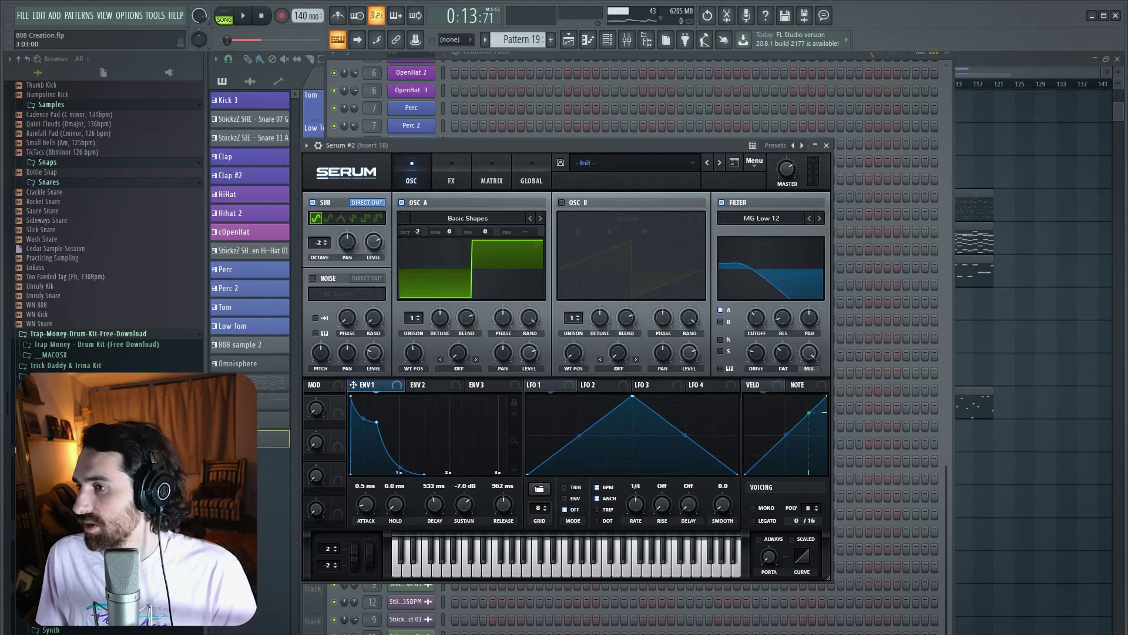
Enable oscillator B with octave -1, the Analog wavetable Jno, a unison of 3 voices and a detune of 0.04.
{"action": "left_click", "coordinate": [562, 202]}
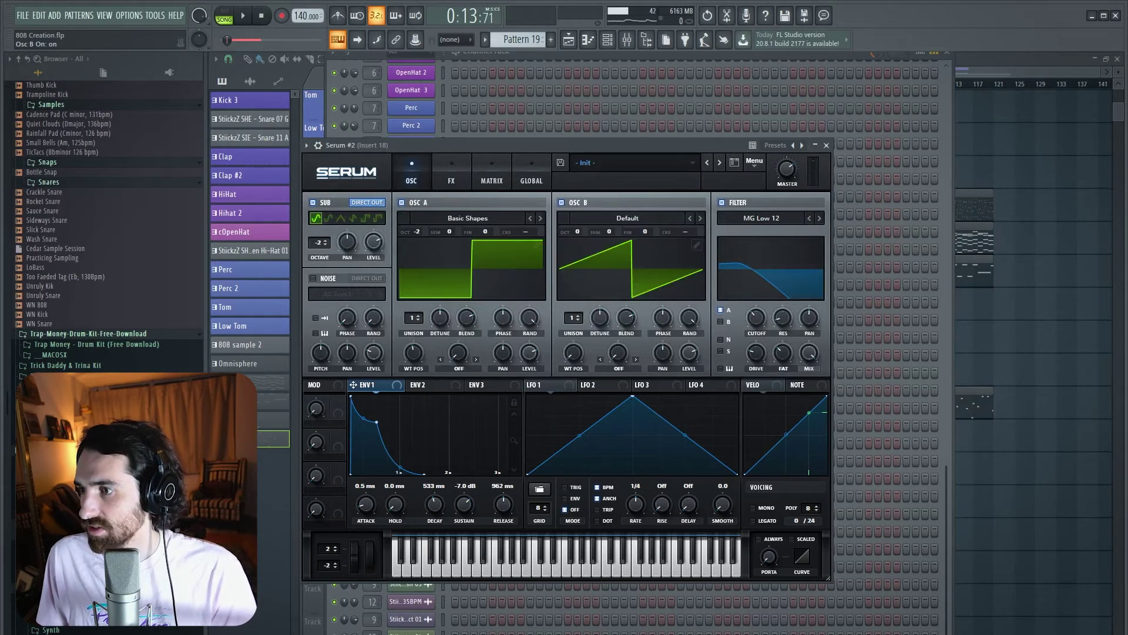
{"action": "left_click_drag", "start_coordinate": [577, 232], "coordinate": [577, 244]}
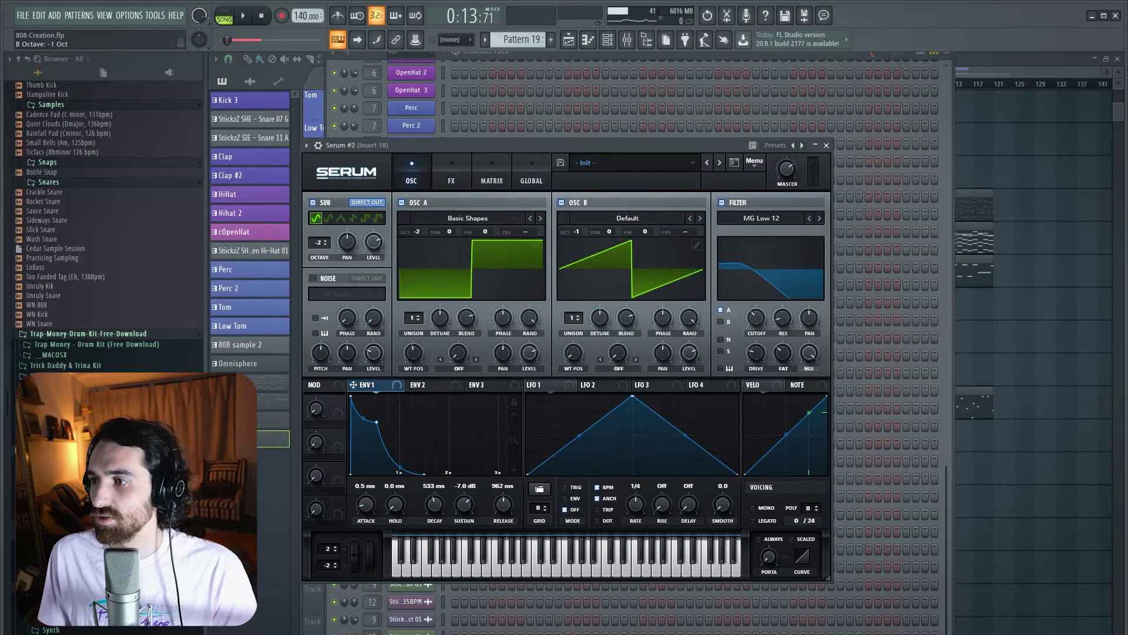
{"action": "left_click", "coordinate": [576, 221]}
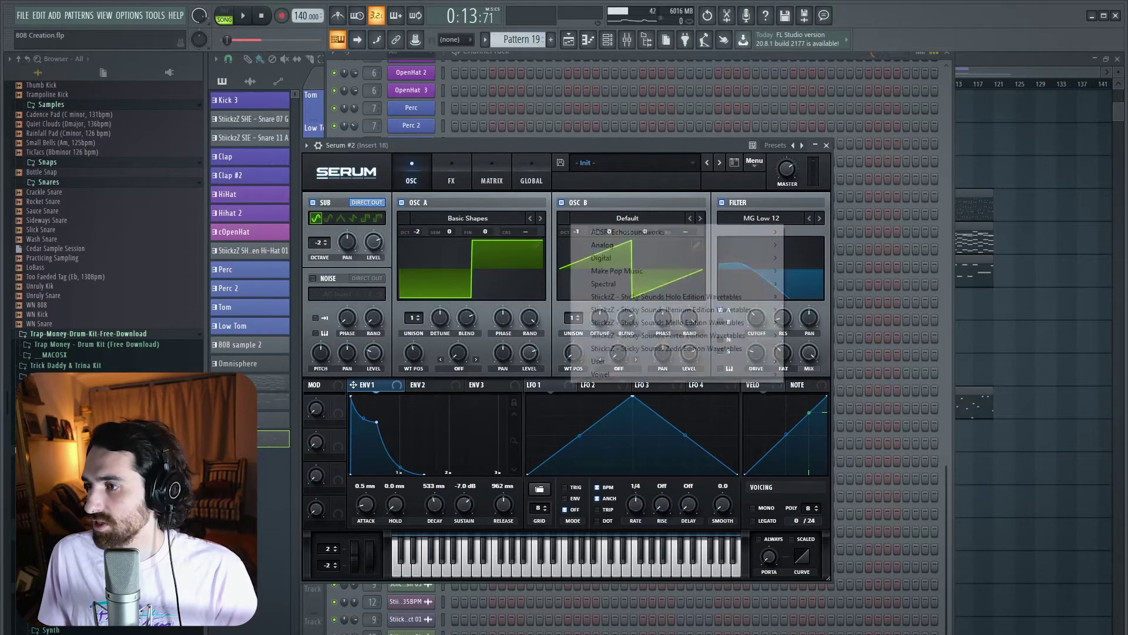
{"action": "mouse_move", "coordinate": [603, 245]}
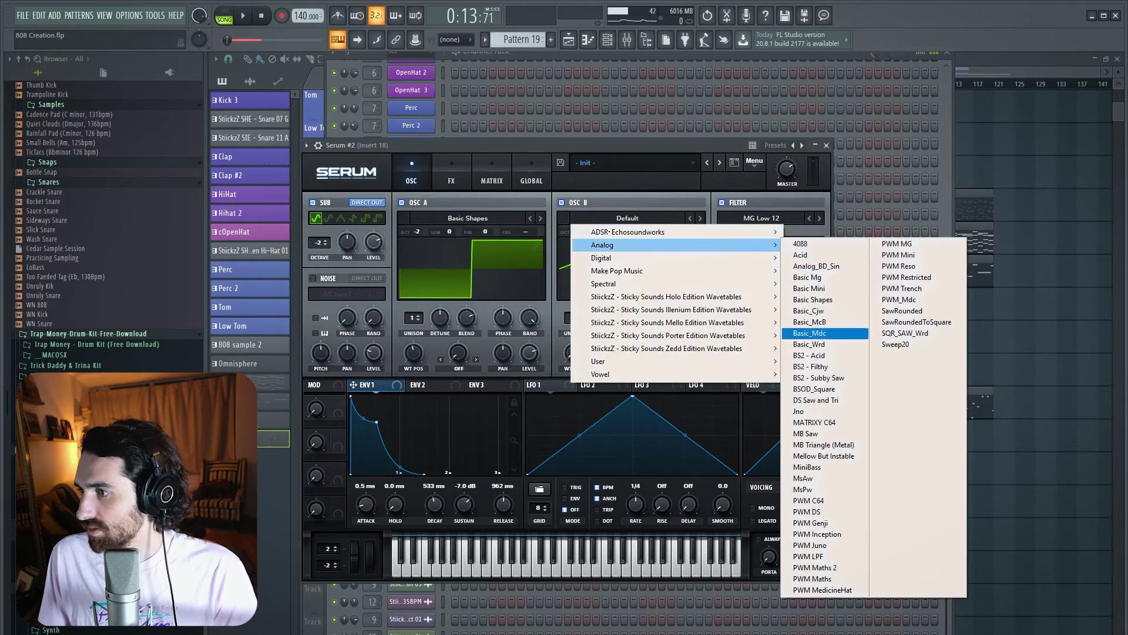
{"action": "left_click", "coordinate": [799, 412]}
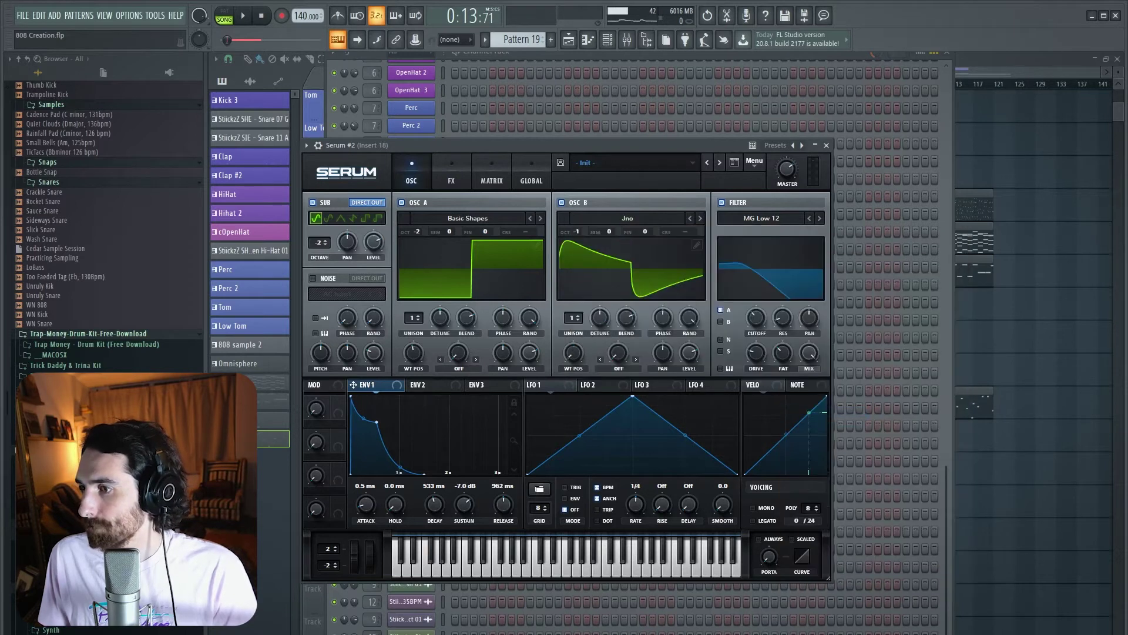
{"action": "left_click_drag", "start_coordinate": [573, 318], "coordinate": [573, 306]}
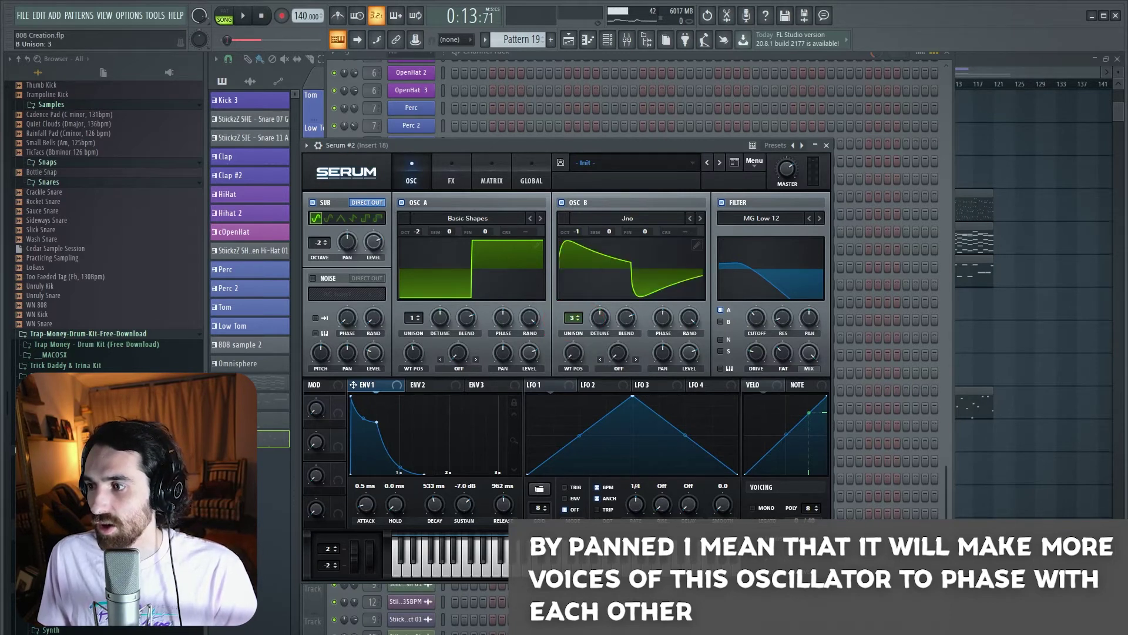
{"action": "left_click_drag", "start_coordinate": [600, 318], "coordinate": [600, 311]}
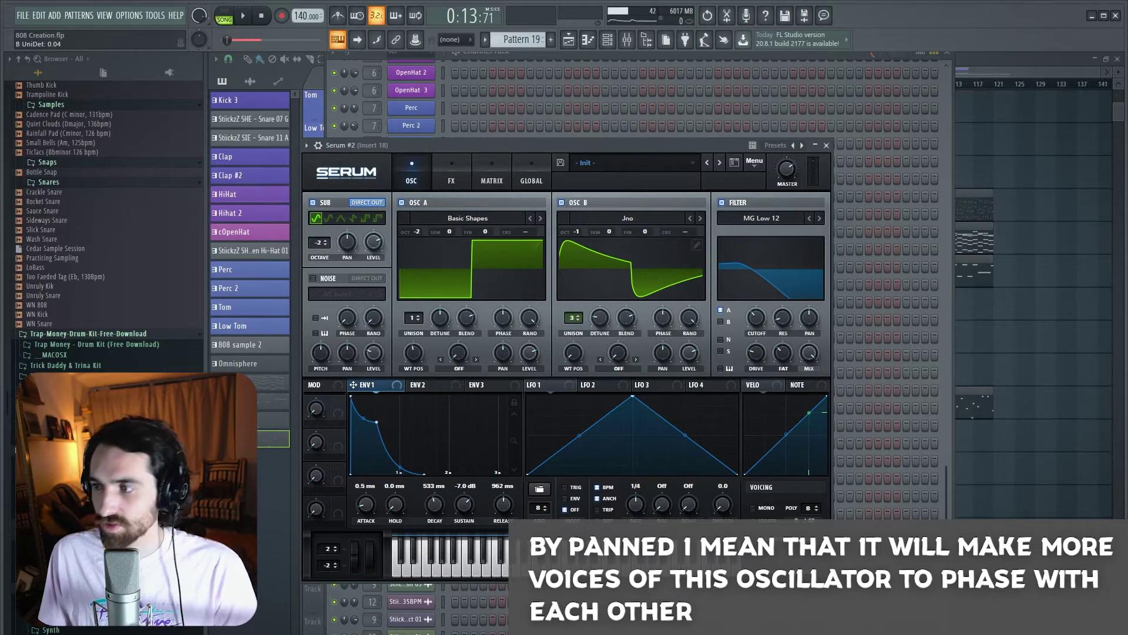
Route oscillator B through the filter, audition the bass, and route the noise oscillator through the filter as well.
{"action": "left_click", "coordinate": [721, 321]}
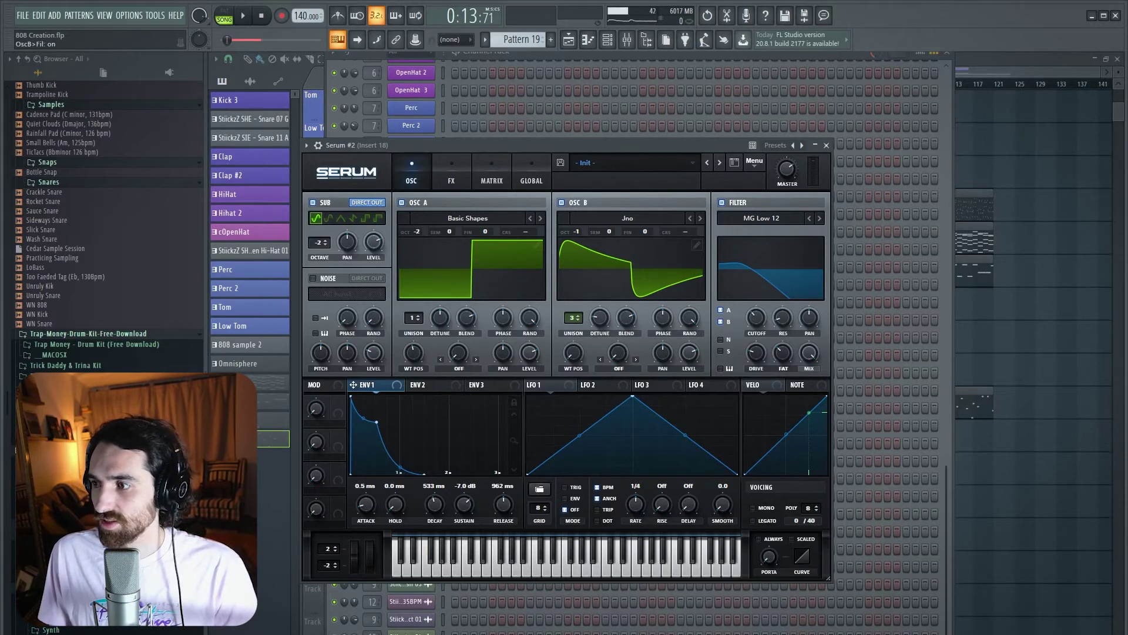
{"action": "key", "text": "space"}
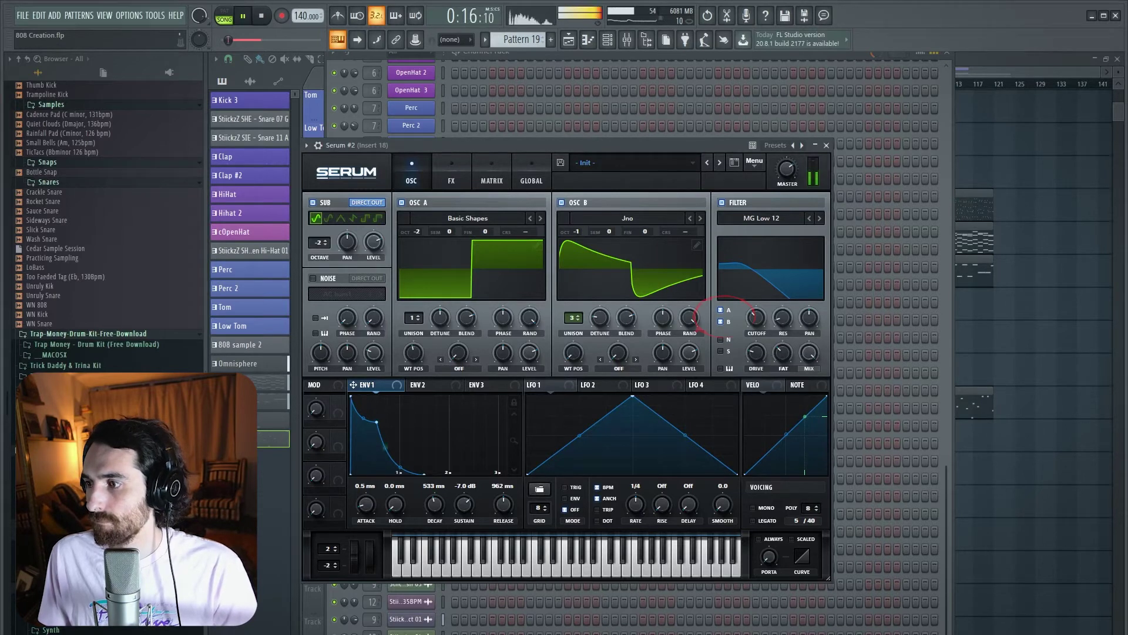
{"action": "key", "text": "space"}
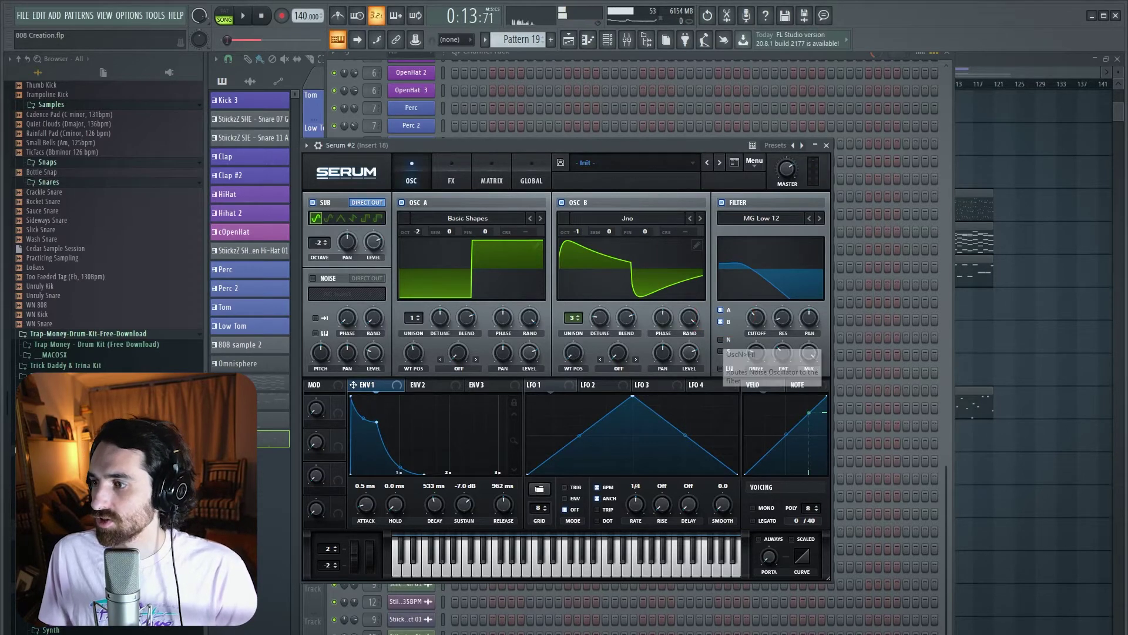
{"action": "left_click", "coordinate": [721, 339]}
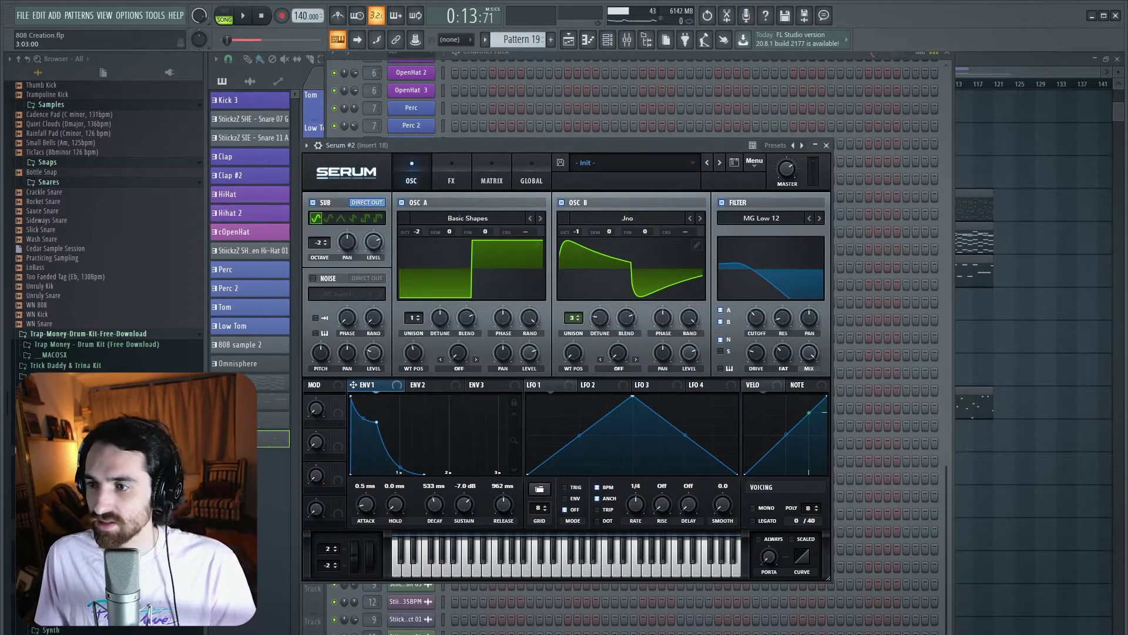
Shape Envelope 2 with a decay of 447 ms, a sustain of 58.09% and a release of 284 ms.
{"action": "left_click_drag", "start_coordinate": [529, 145], "coordinate": [547, 130]}
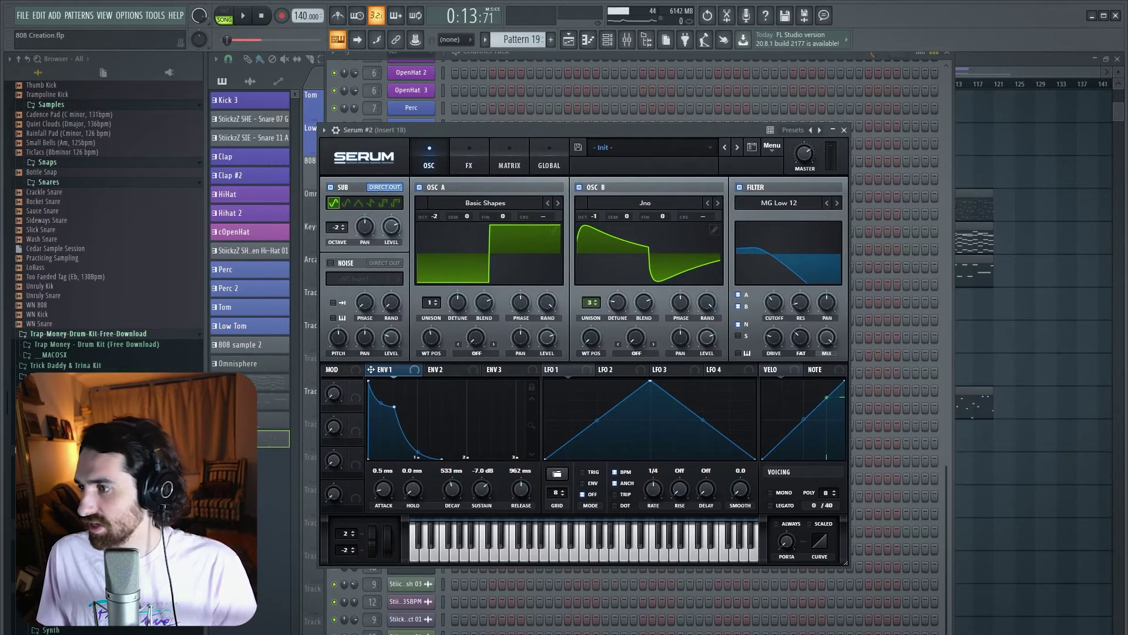
{"action": "left_click", "coordinate": [439, 369]}
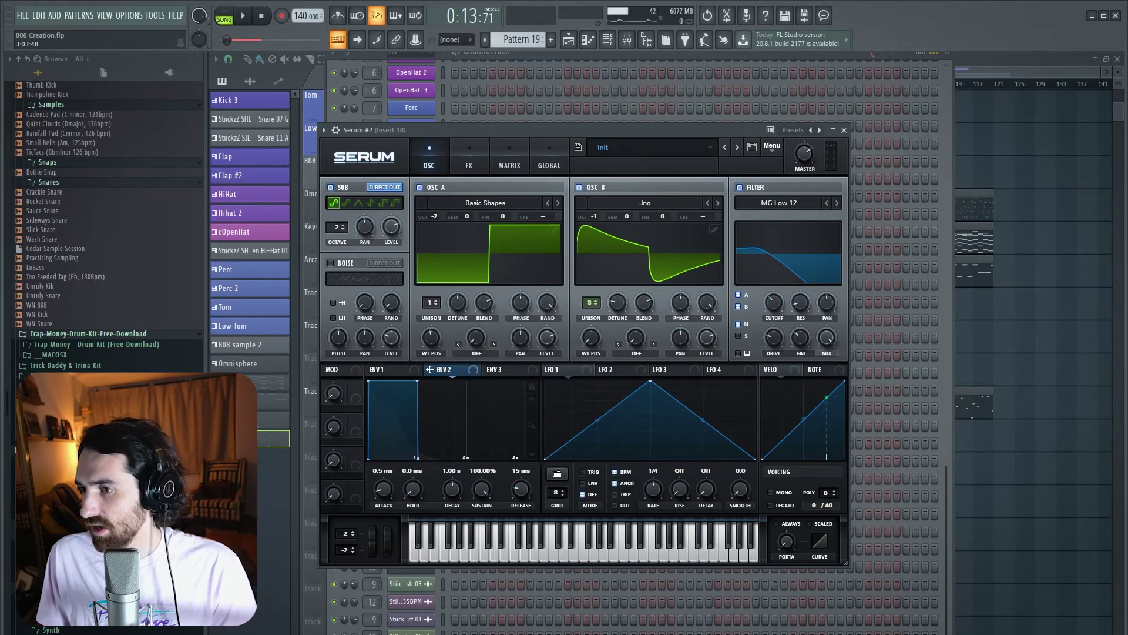
{"action": "left_click_drag", "start_coordinate": [418, 381], "coordinate": [390, 414]}
{"action": "left_click_drag", "start_coordinate": [391, 458], "coordinate": [405, 457]}
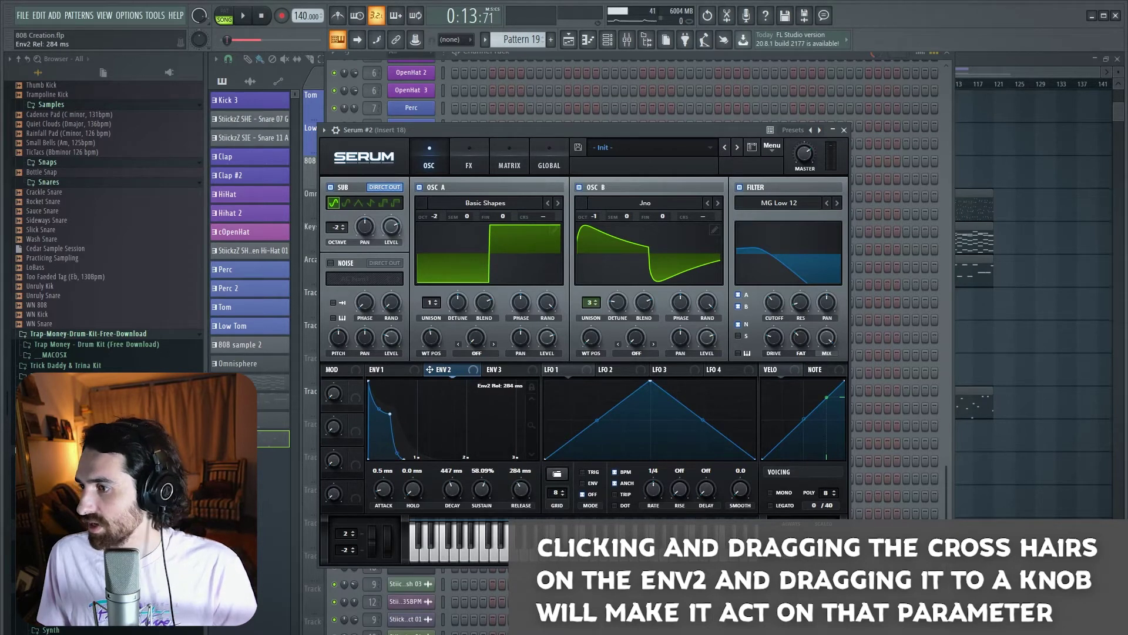
Assign Envelope 2 to the filter's drive, fat and cutoff, with a modulation amount of 25 on fat.
{"action": "left_click_drag", "start_coordinate": [429, 369], "coordinate": [774, 337]}
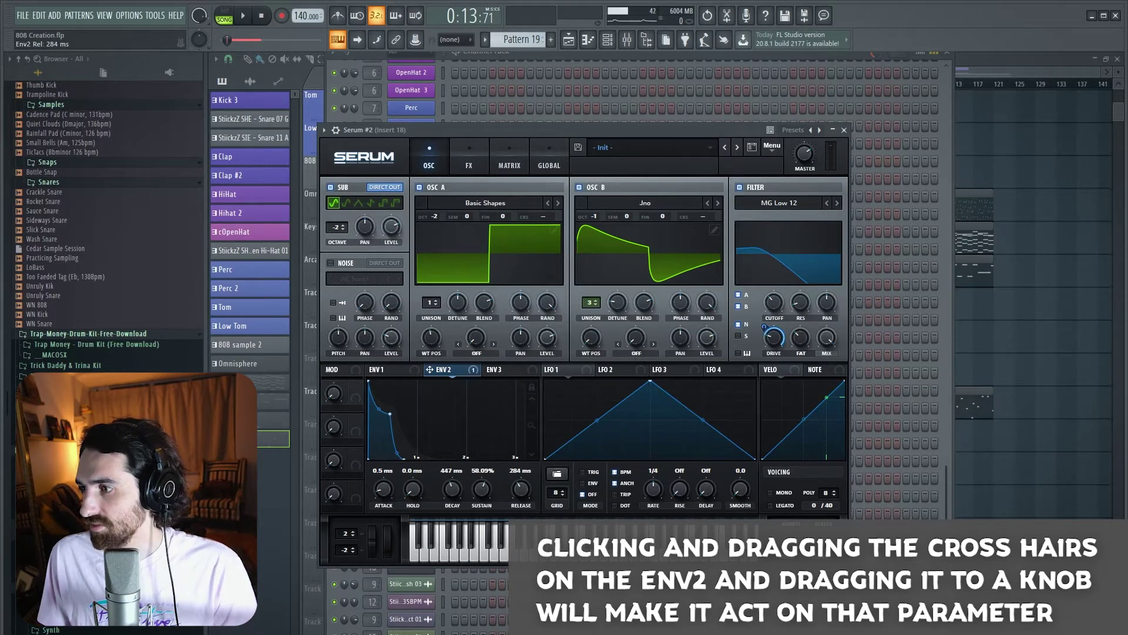
{"action": "left_click_drag", "start_coordinate": [429, 369], "coordinate": [800, 336]}
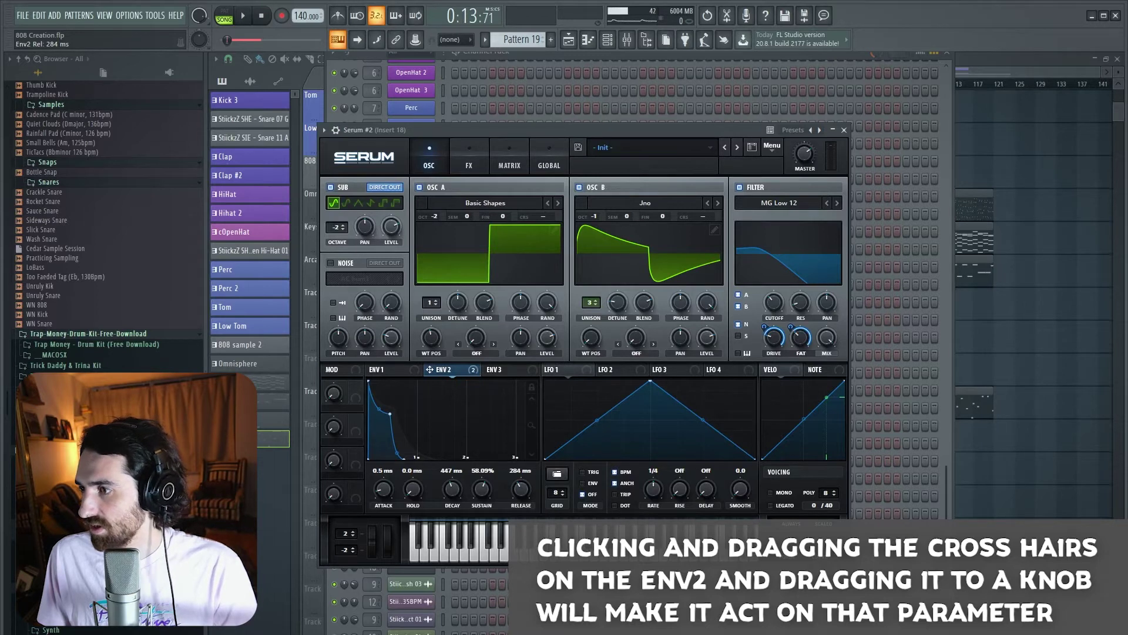
{"action": "left_click_drag", "start_coordinate": [429, 369], "coordinate": [791, 341]}
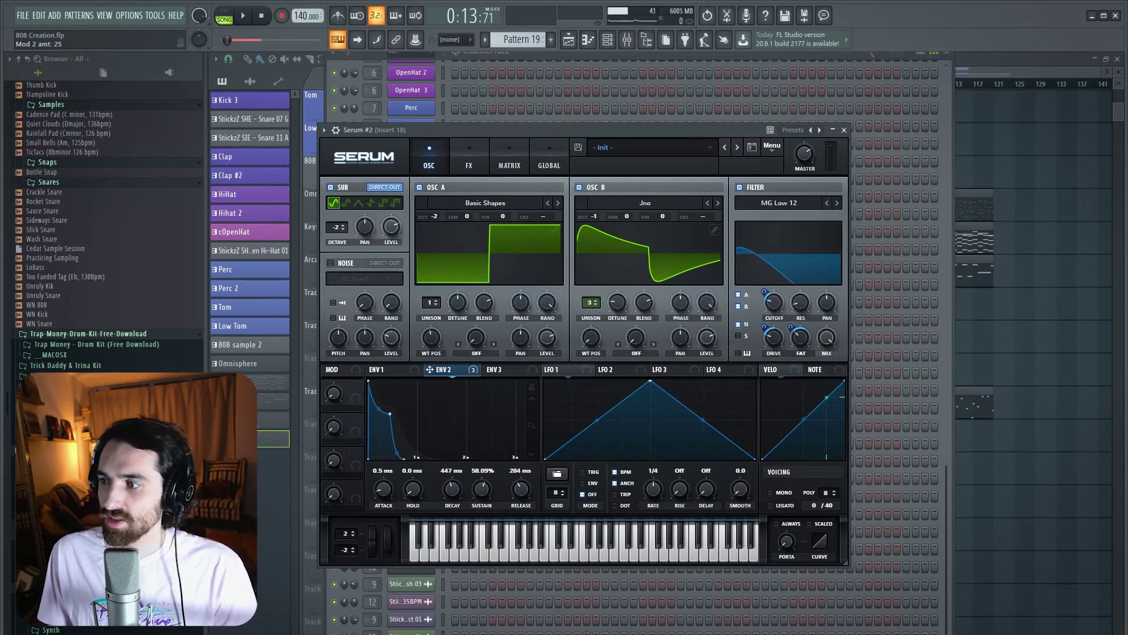
{"action": "left_click", "coordinate": [800, 338]}
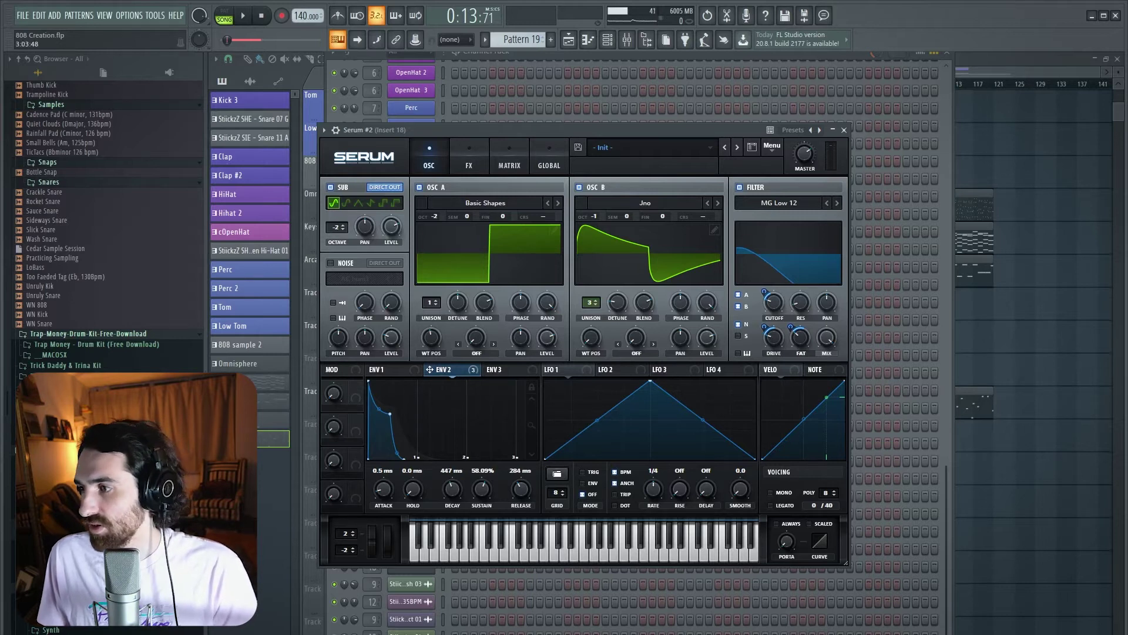
Compare the shapes of Envelope 1 and Envelope 2, and audition the bass with the filter modulation.
{"action": "left_click", "coordinate": [385, 370]}
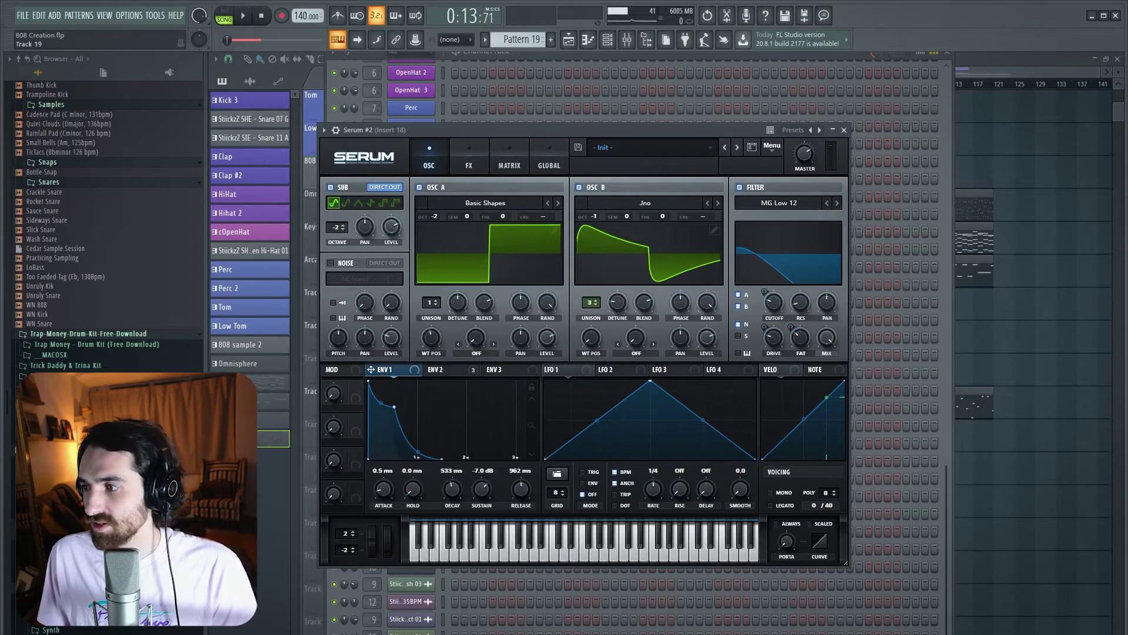
{"action": "left_click", "coordinate": [443, 370]}
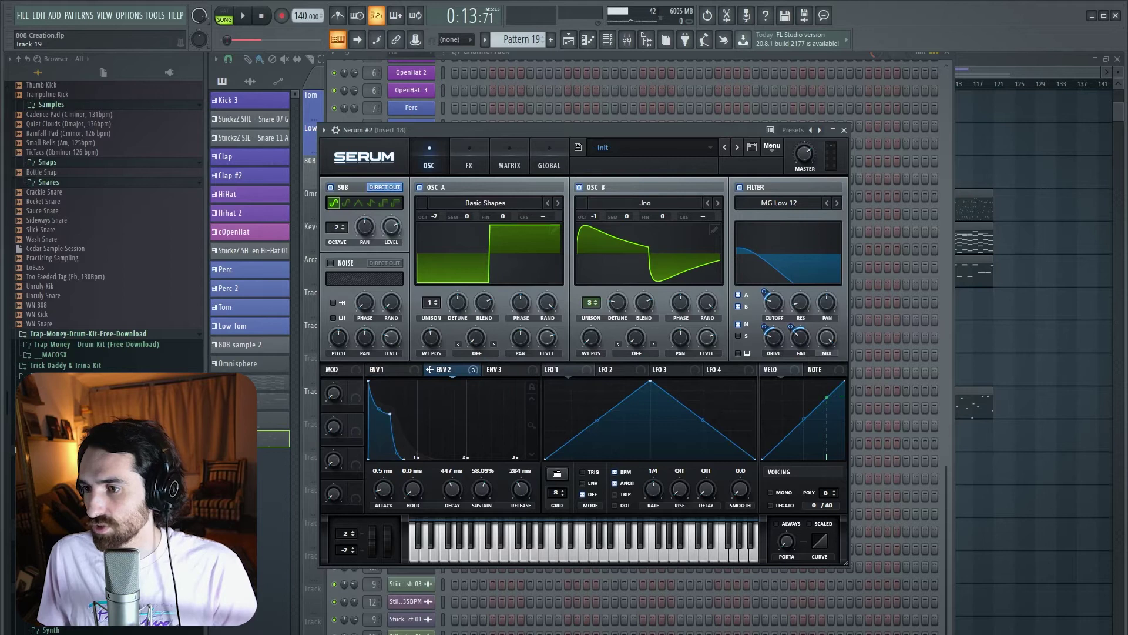
{"action": "left_click", "coordinate": [385, 369]}
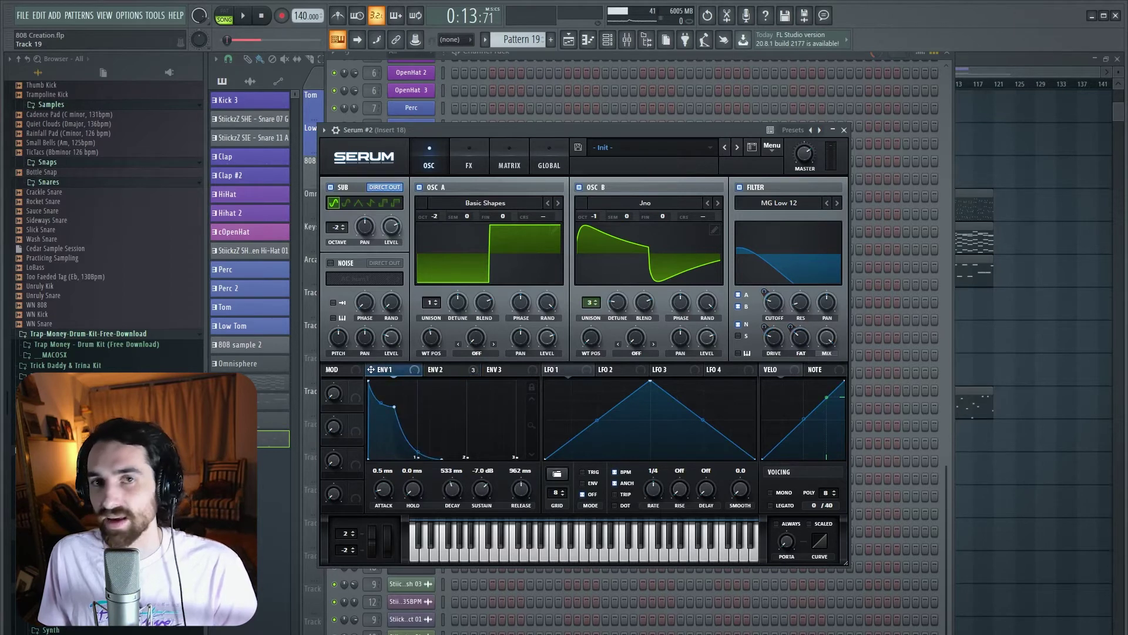
{"action": "left_click", "coordinate": [443, 370]}
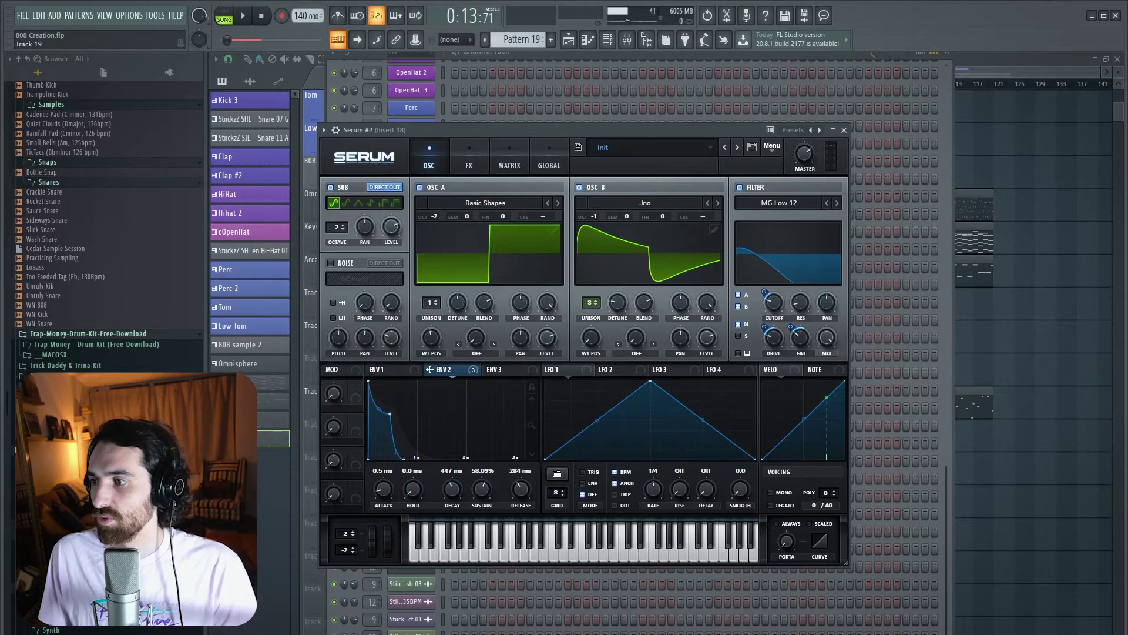
{"action": "key", "text": "space"}
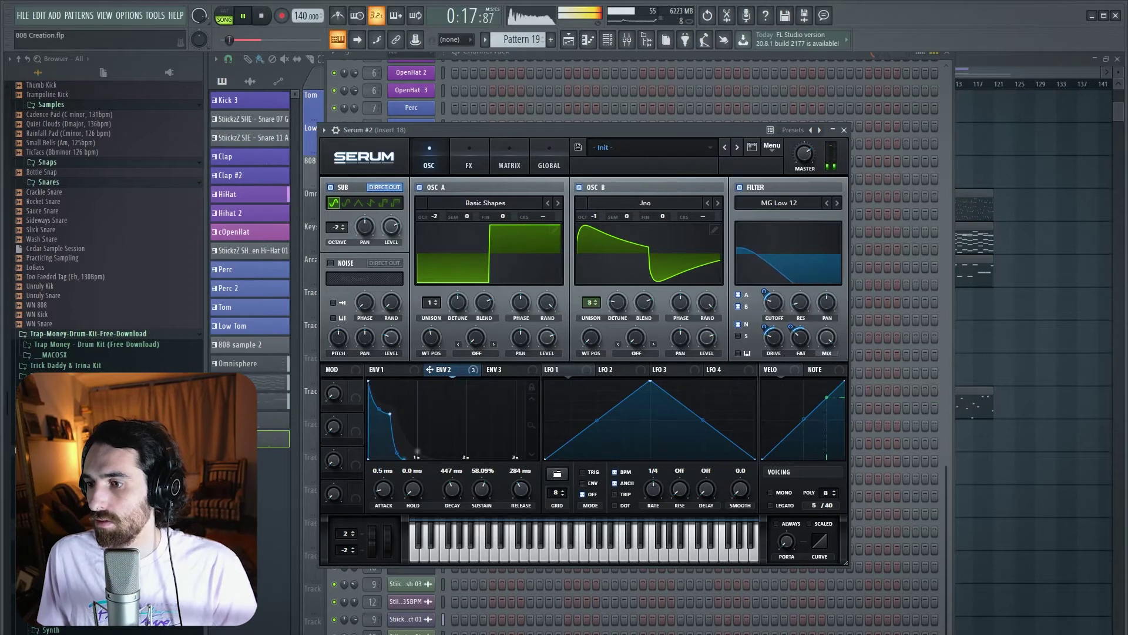
{"action": "key", "text": "space"}
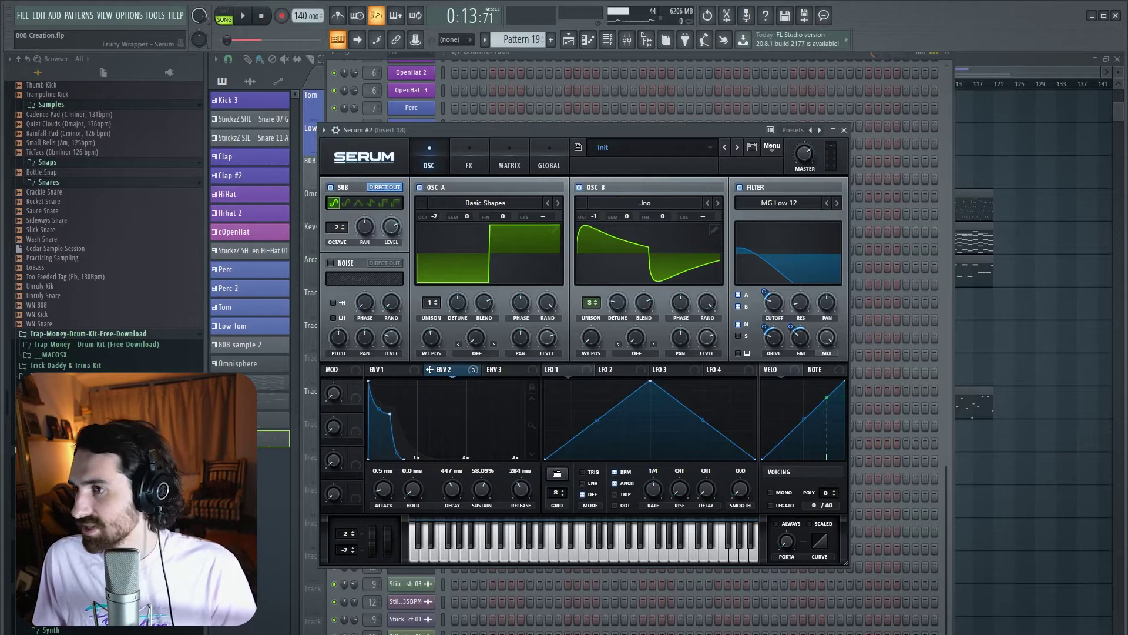
Add a modulation matrix routing from Env 1 to the global Mast.Tun with an amount of 4.
{"action": "left_click", "coordinate": [385, 369]}
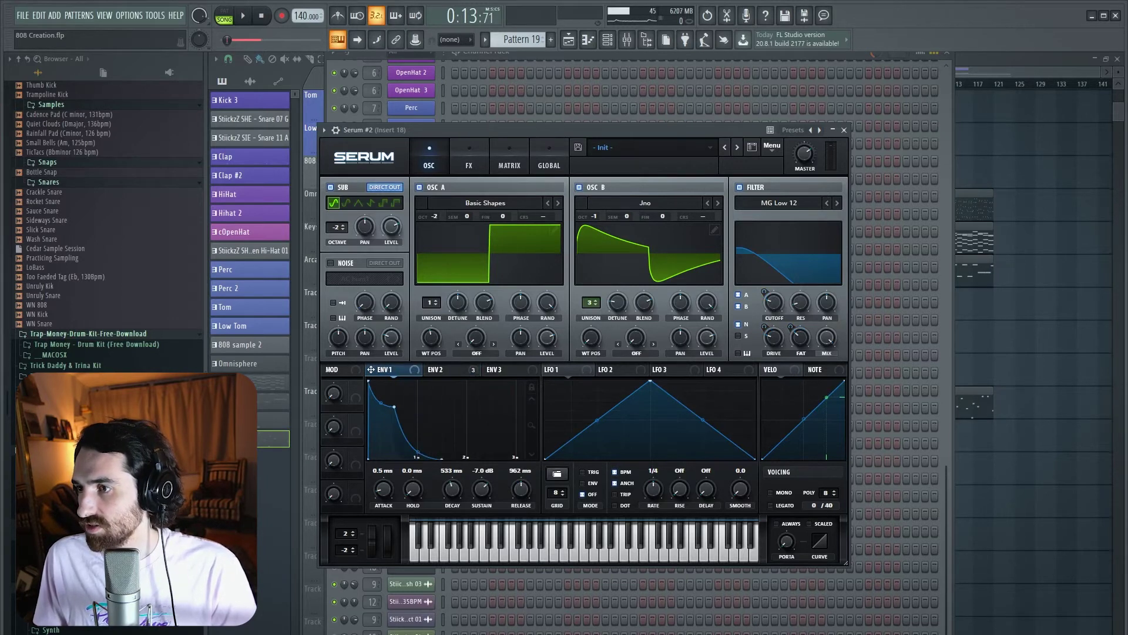
{"action": "left_click", "coordinate": [510, 161]}
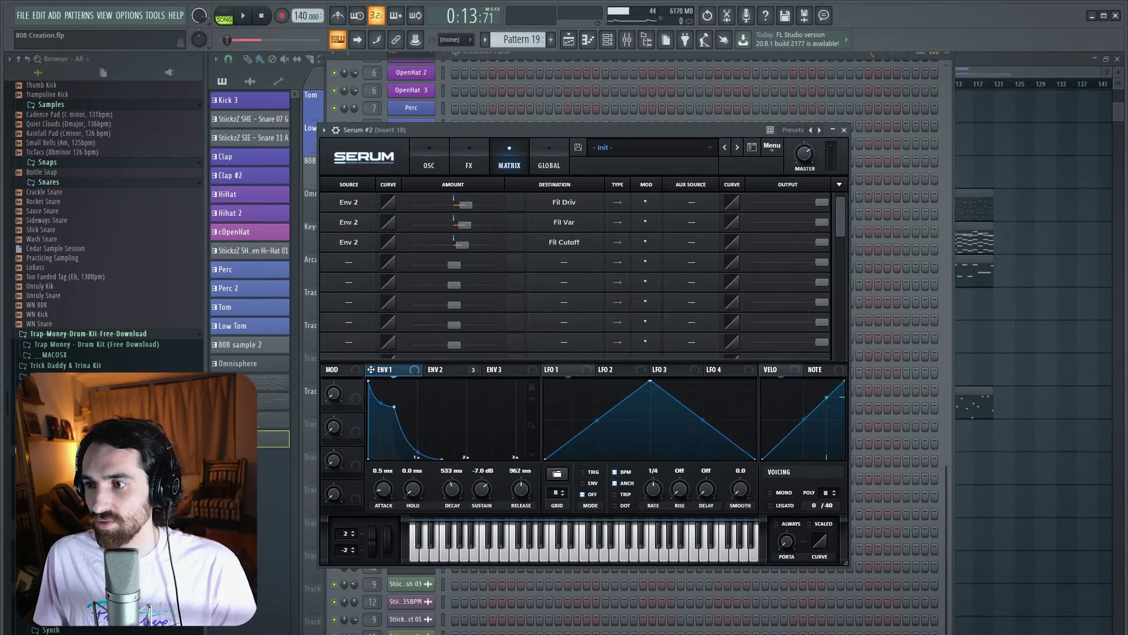
{"action": "left_click", "coordinate": [429, 161]}
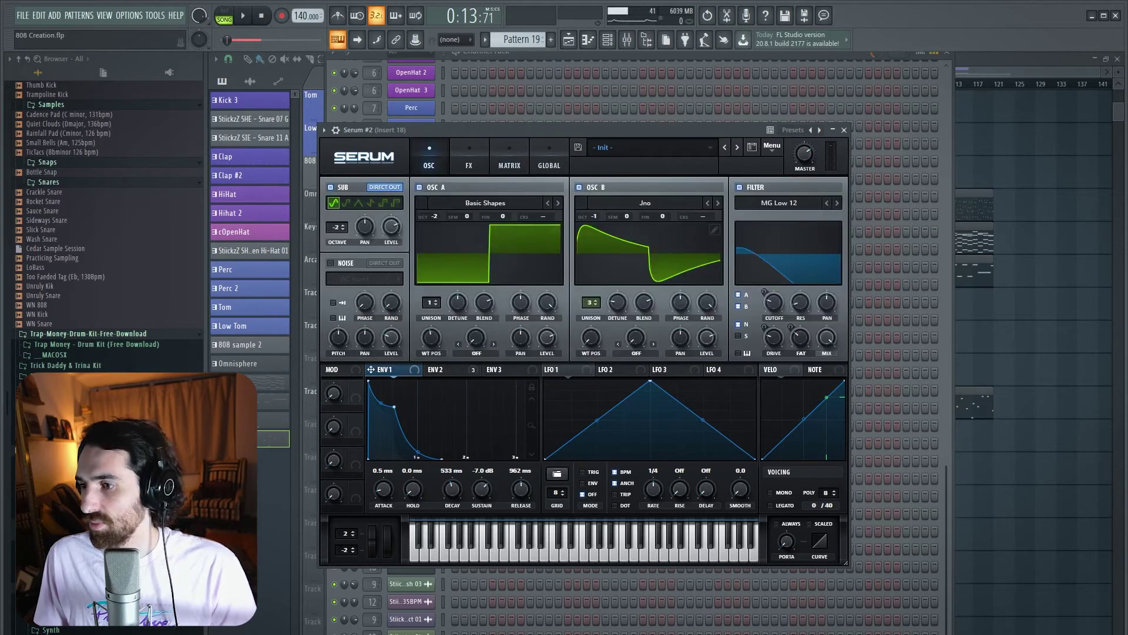
{"action": "left_click", "coordinate": [509, 162]}
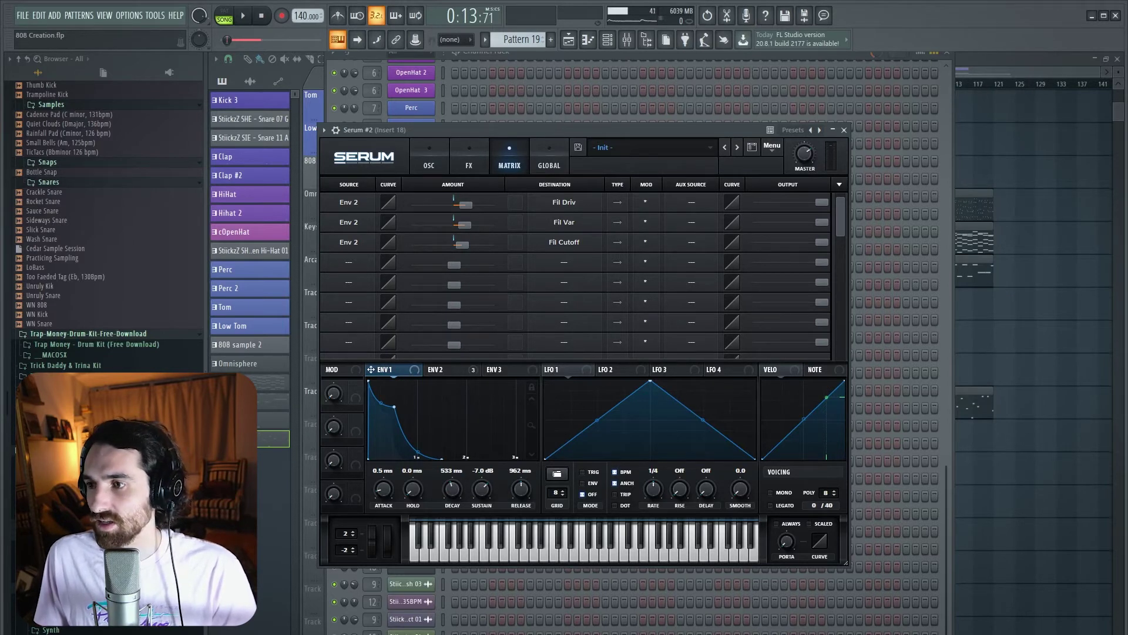
{"action": "left_click", "coordinate": [349, 261]}
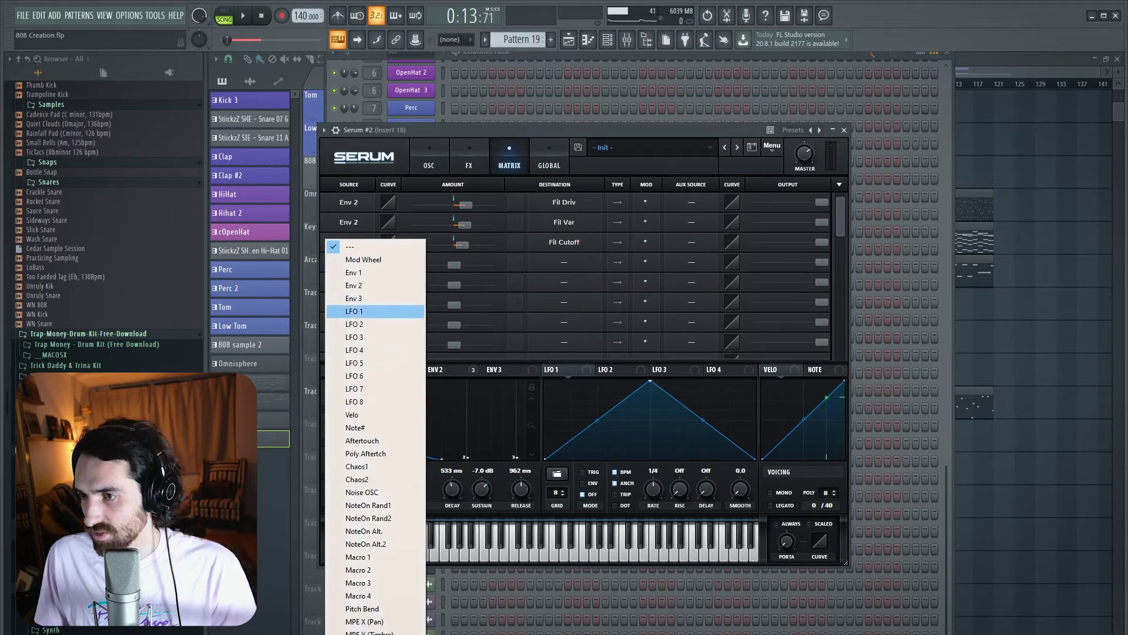
{"action": "left_click", "coordinate": [353, 272]}
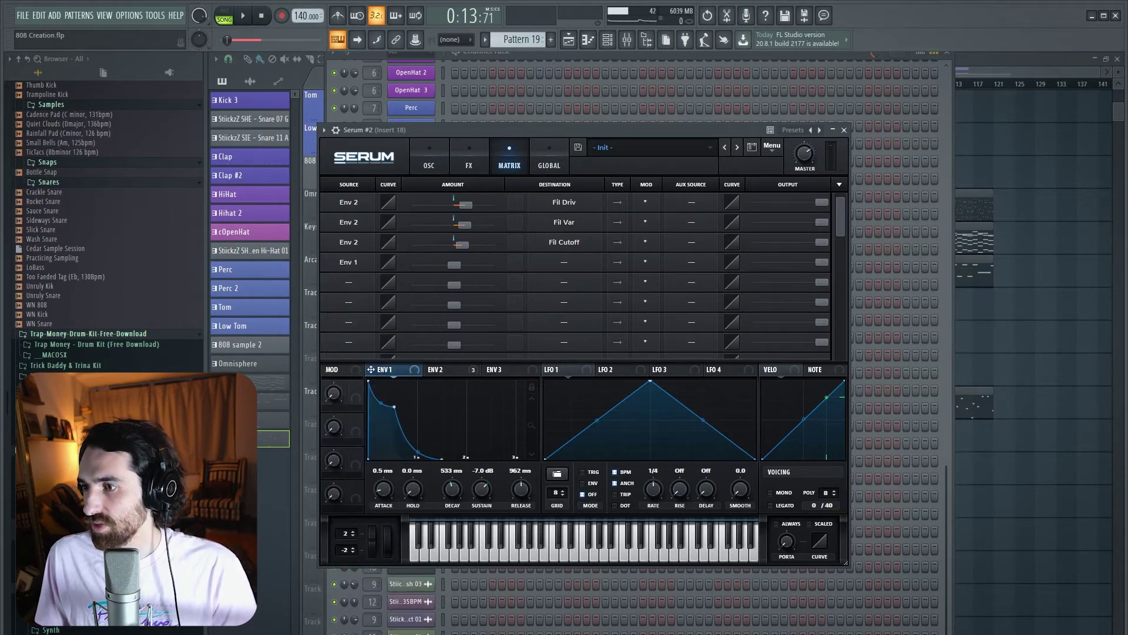
{"action": "left_click", "coordinate": [565, 262]}
{"action": "mouse_move", "coordinate": [557, 367]}
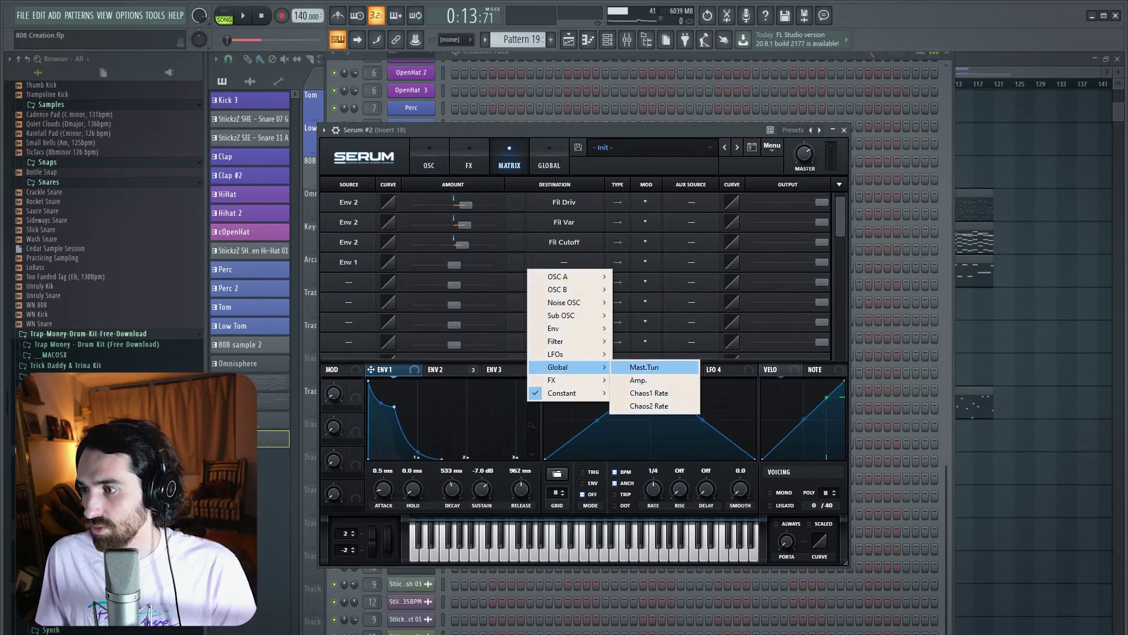
{"action": "left_click", "coordinate": [644, 366]}
{"action": "left_click_drag", "start_coordinate": [454, 265], "coordinate": [452, 264]}
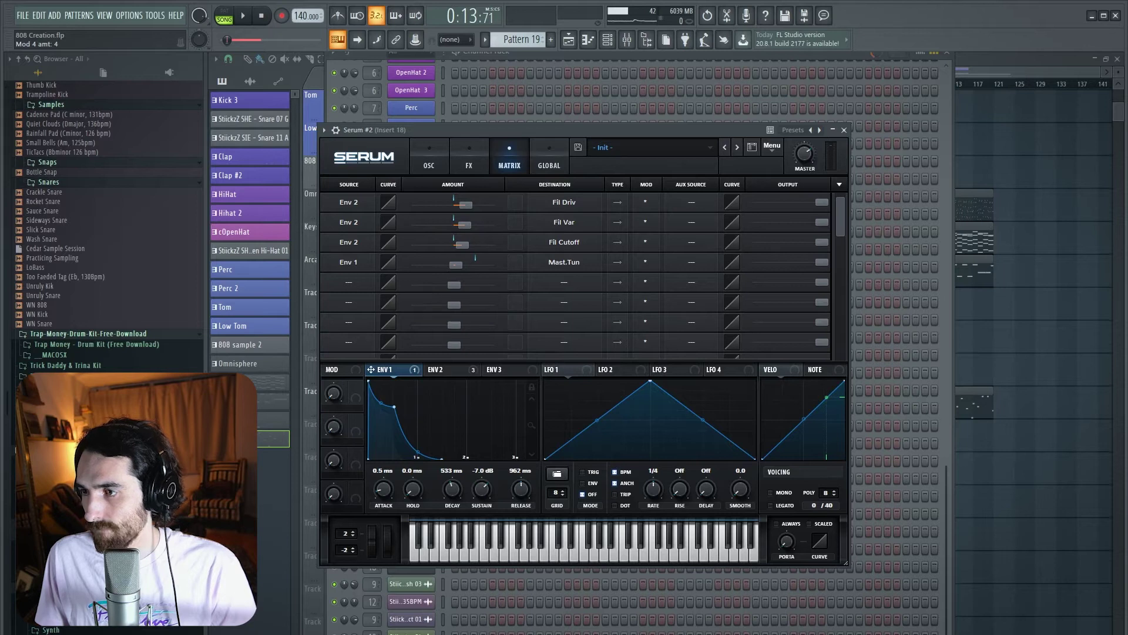
{"action": "left_click", "coordinate": [429, 158]}
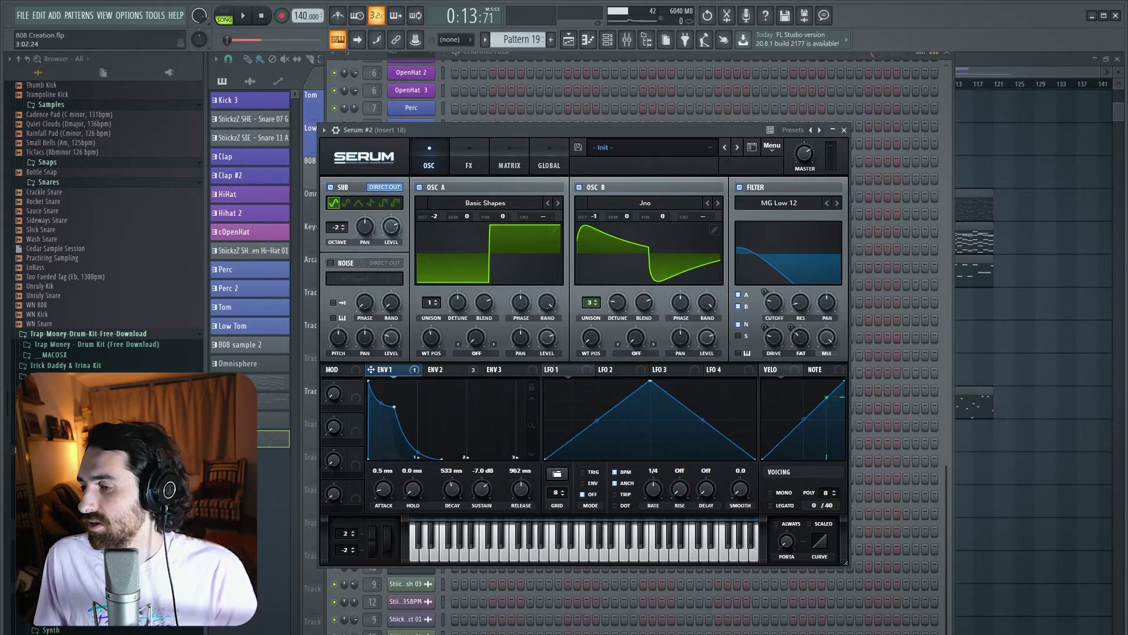
Tighten Envelope 1 during playback to a decay of 399 ms, a sustain of -6.1 dB and a release of 800 ms.
{"action": "left_click_drag", "start_coordinate": [506, 130], "coordinate": [578, 118]}
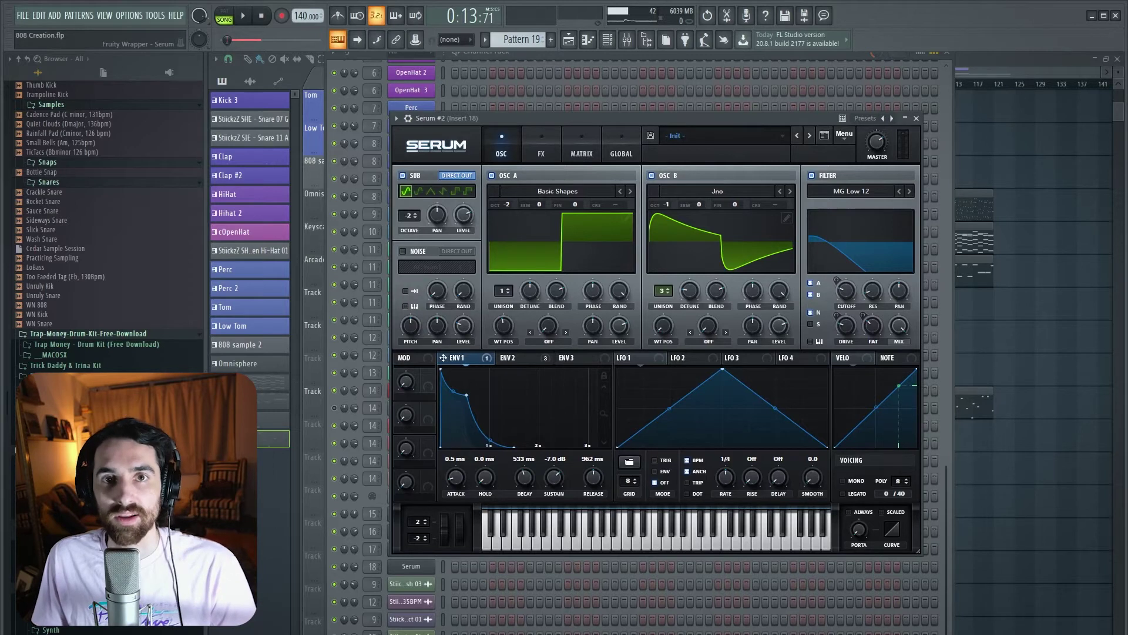
{"action": "key", "text": "space"}
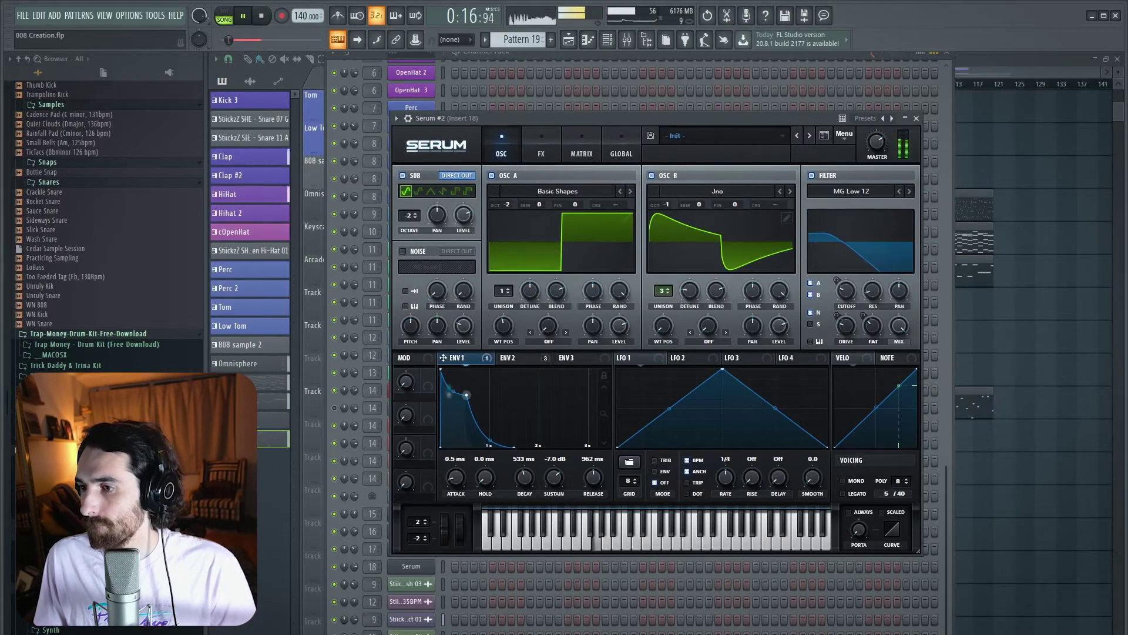
{"action": "left_click_drag", "start_coordinate": [467, 394], "coordinate": [463, 395]}
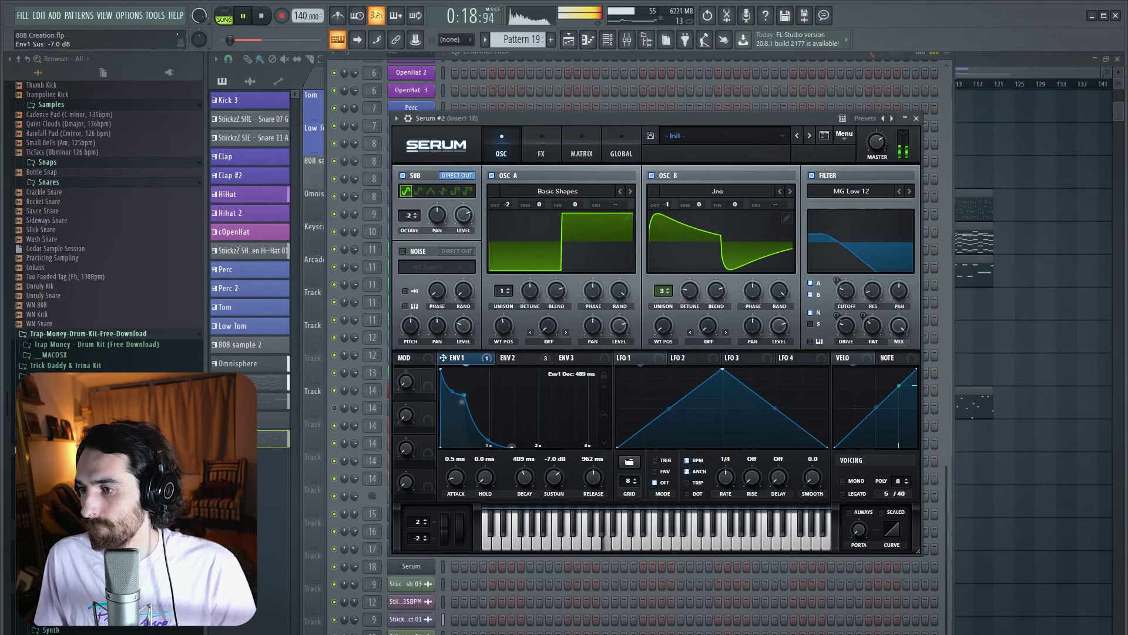
{"action": "left_click_drag", "start_coordinate": [511, 446], "coordinate": [496, 446]}
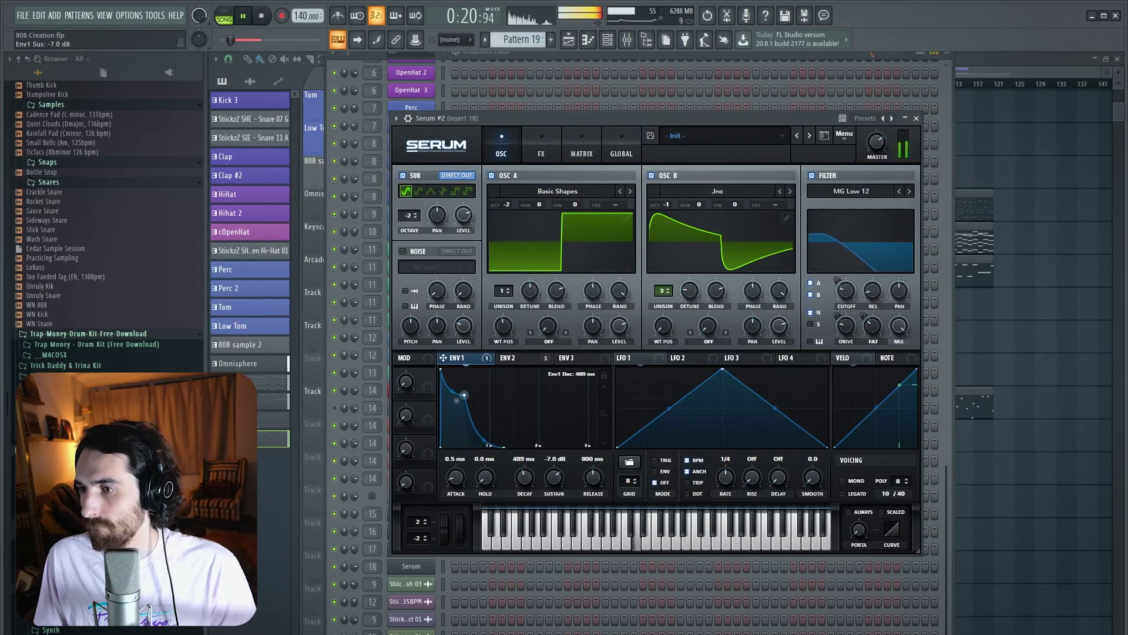
{"action": "mouse_move", "coordinate": [464, 395]}
{"action": "left_mouse_down"}
{"action": "mouse_move", "coordinate": [456, 405]}
{"action": "mouse_move", "coordinate": [460, 392]}
{"action": "left_mouse_up"}
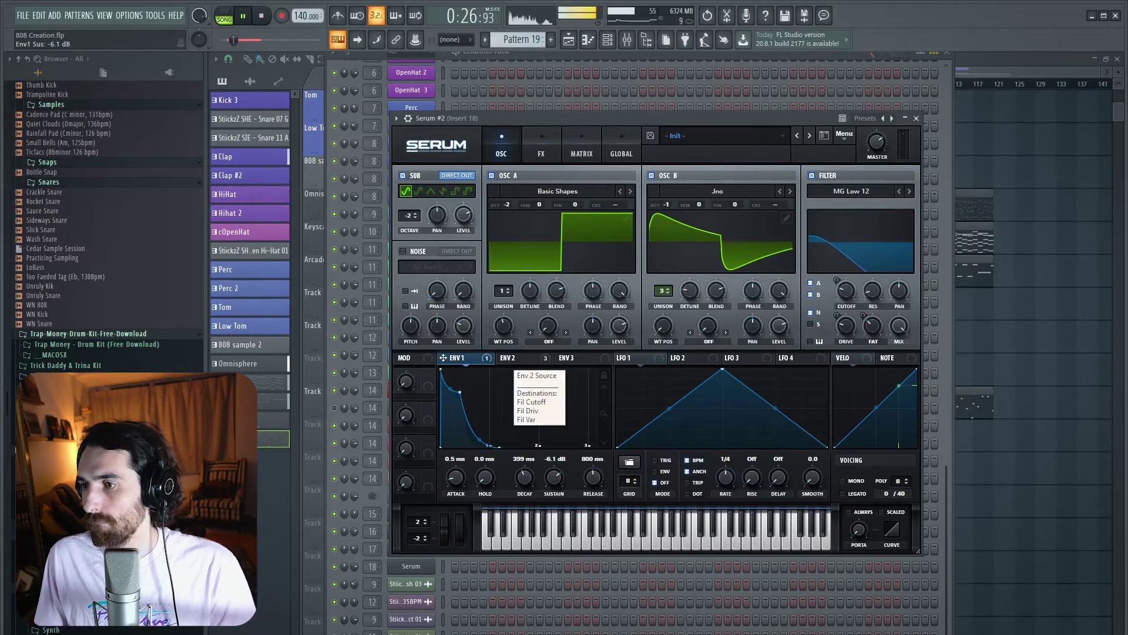
{"action": "key", "text": "space"}
Enable the Tube distortion effect with a 21% mix and its filter set to Post.
{"action": "left_click", "coordinate": [509, 358]}
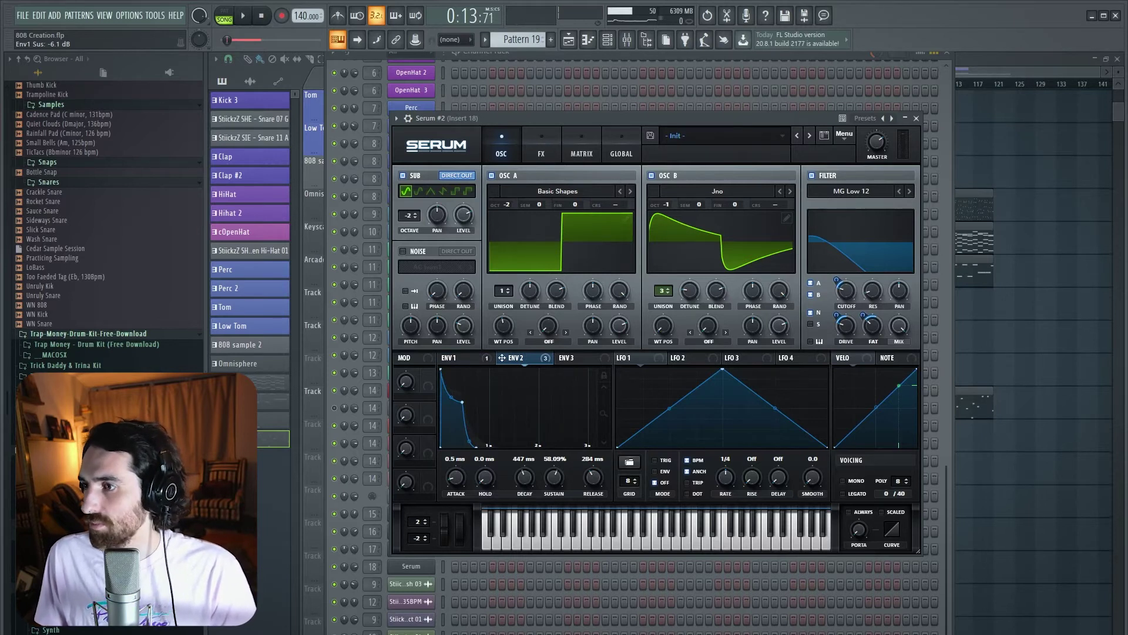
{"action": "left_click", "coordinate": [541, 150]}
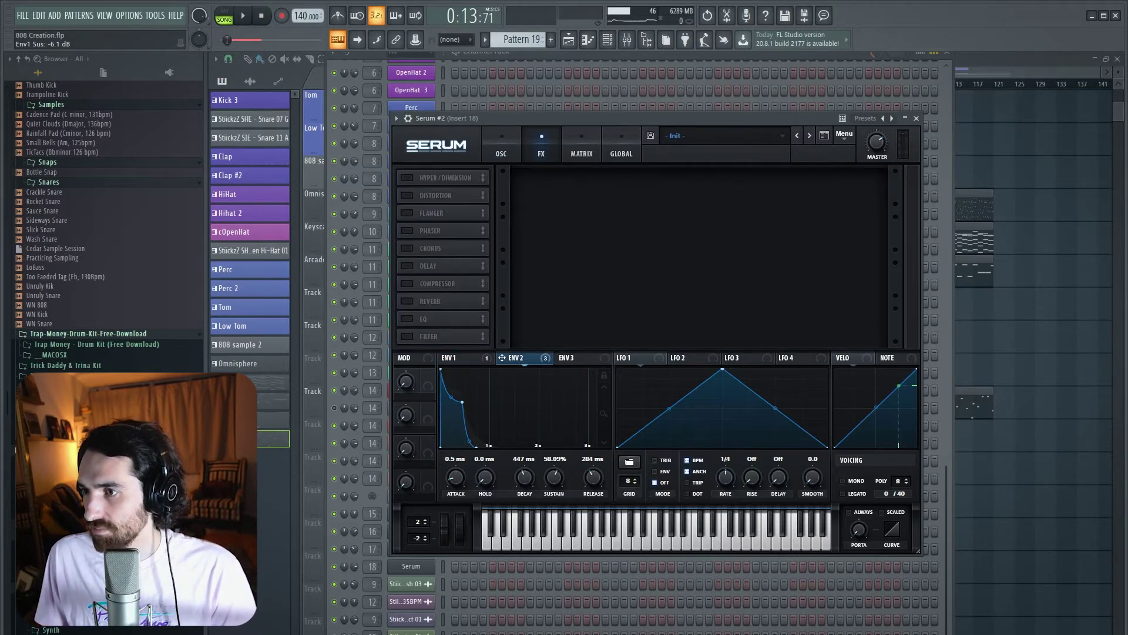
{"action": "left_click", "coordinate": [407, 195]}
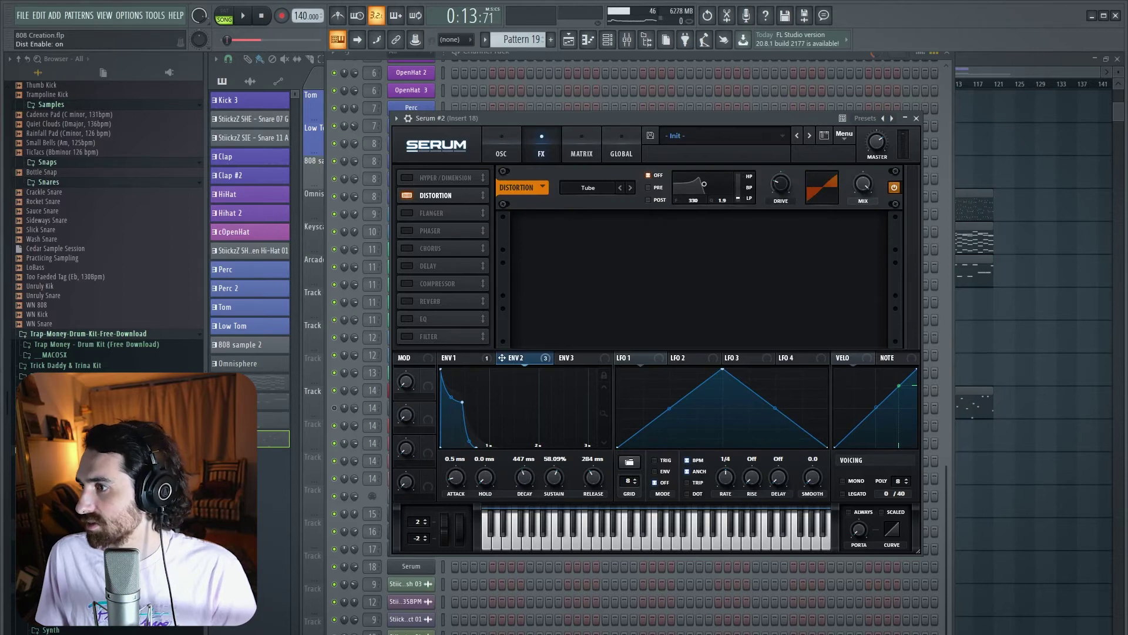
{"action": "left_click_drag", "start_coordinate": [863, 184], "coordinate": [862, 235]}
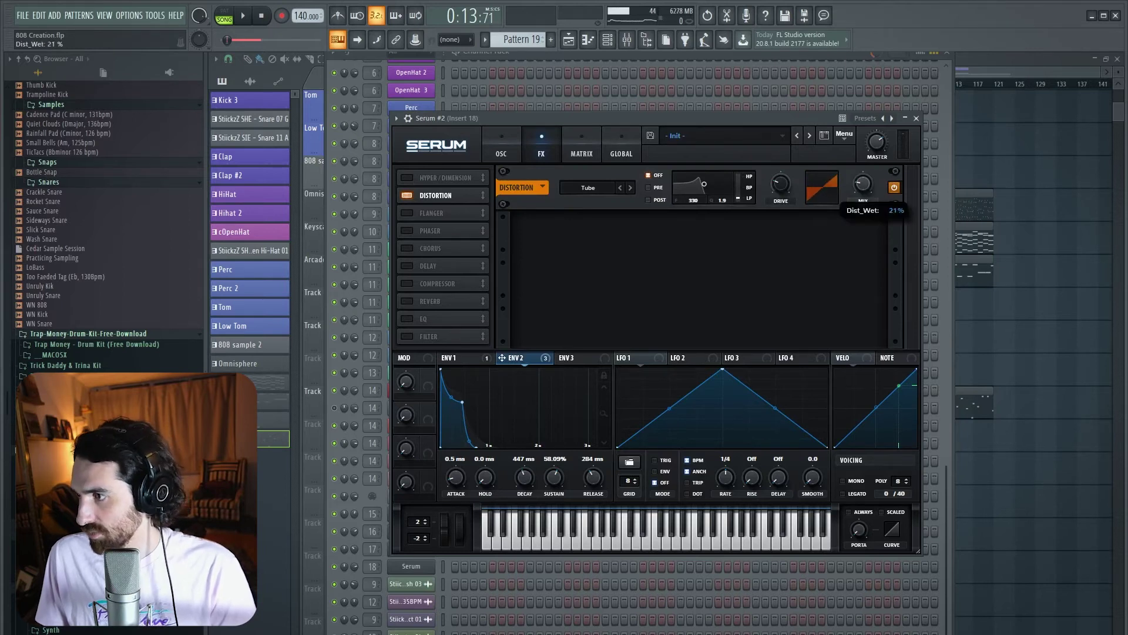
{"action": "left_click", "coordinate": [648, 200]}
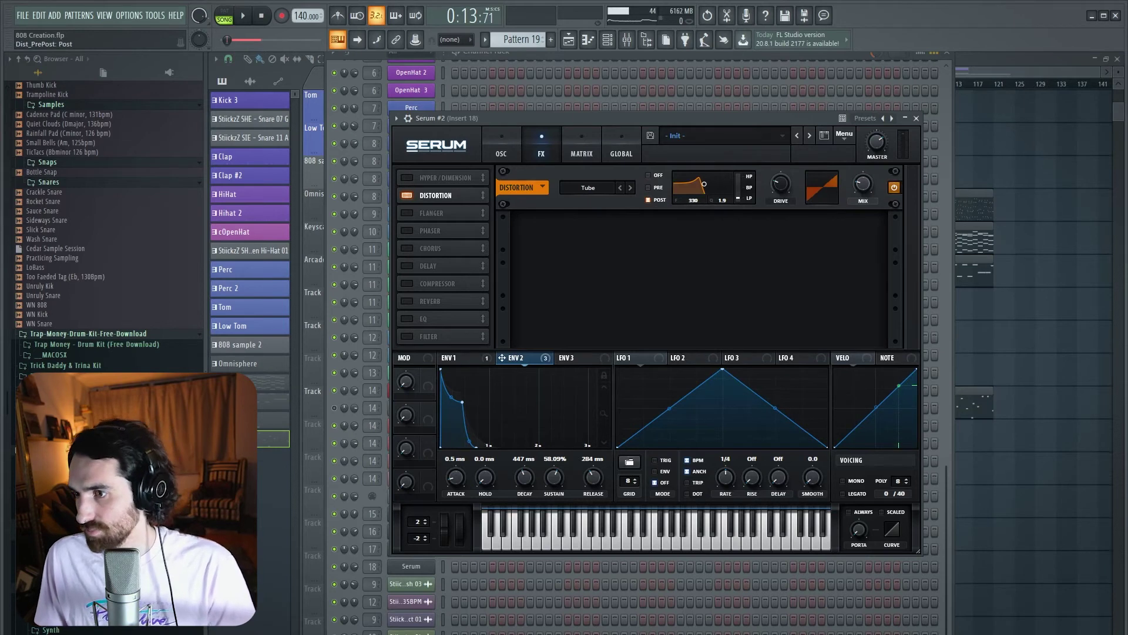
Enable the compressor effect and raise its gain to 4.3 dB while the beat plays.
{"action": "left_click", "coordinate": [407, 283]}
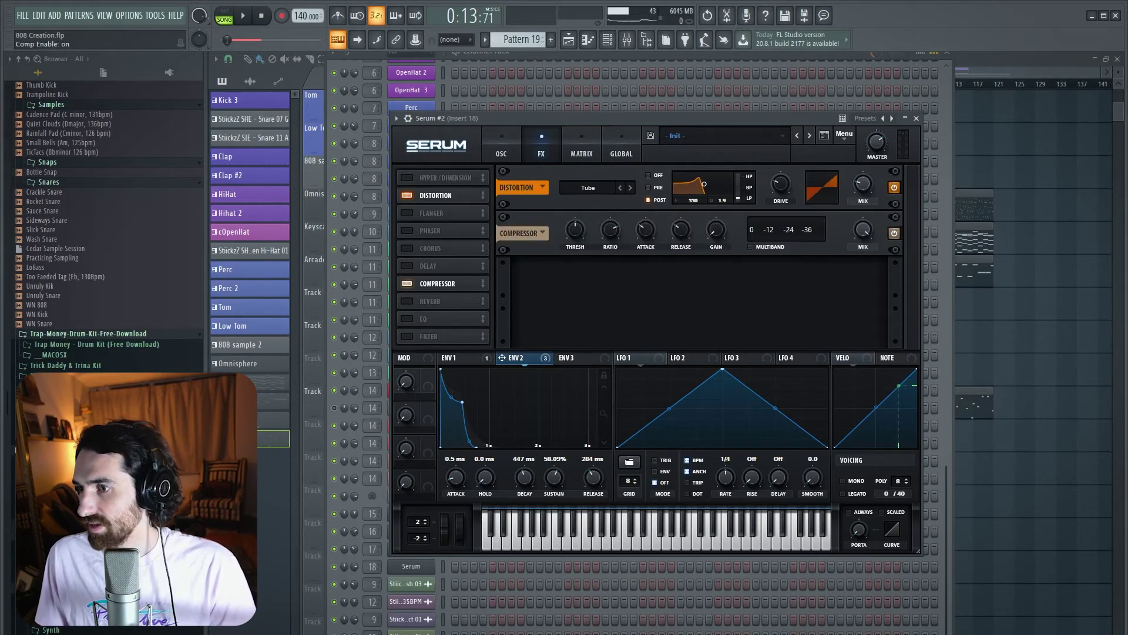
{"action": "key", "text": "space"}
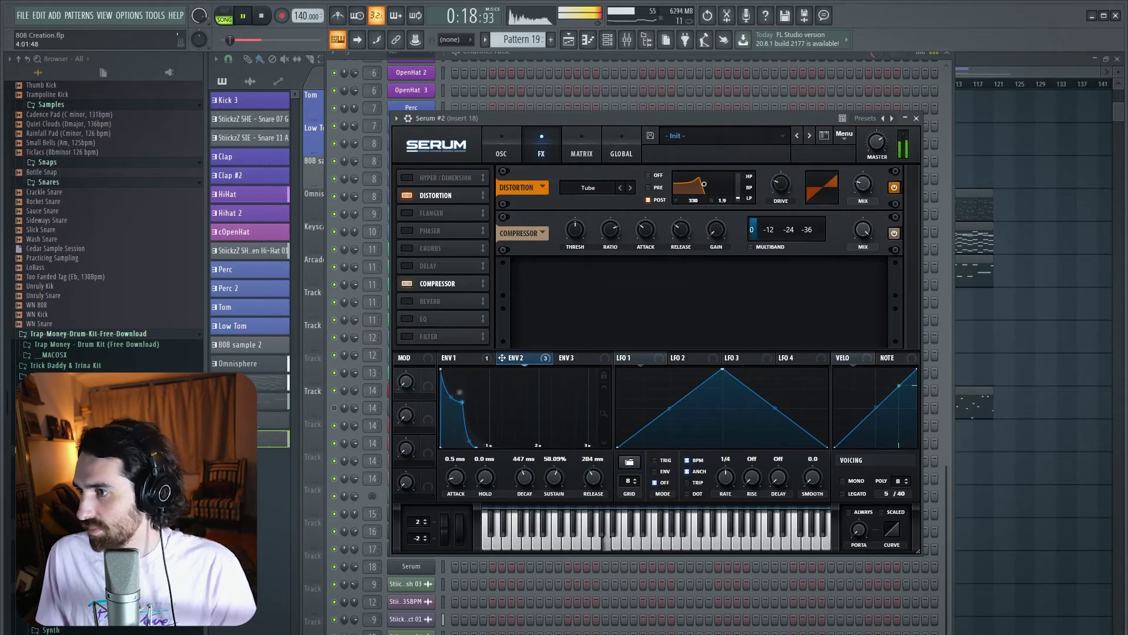
{"action": "left_click_drag", "start_coordinate": [716, 230], "coordinate": [716, 218]}
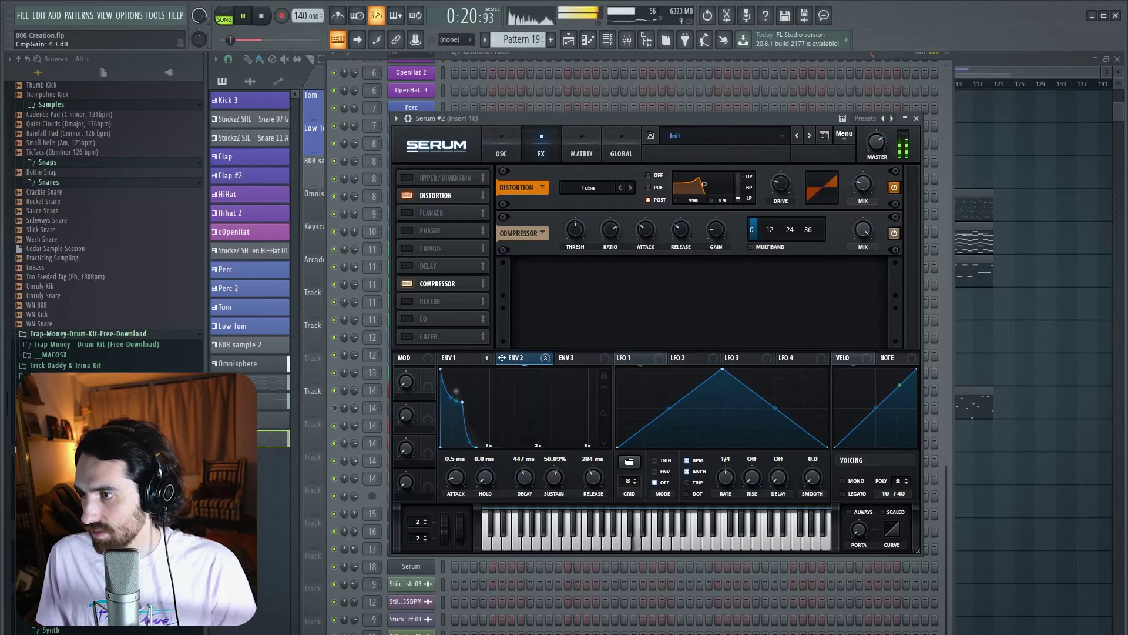
Set the compressor's threshold to -16.1 dB during playback and enable the Filter effect in the effects rack.
{"action": "left_click_drag", "start_coordinate": [575, 229], "coordinate": [576, 229]}
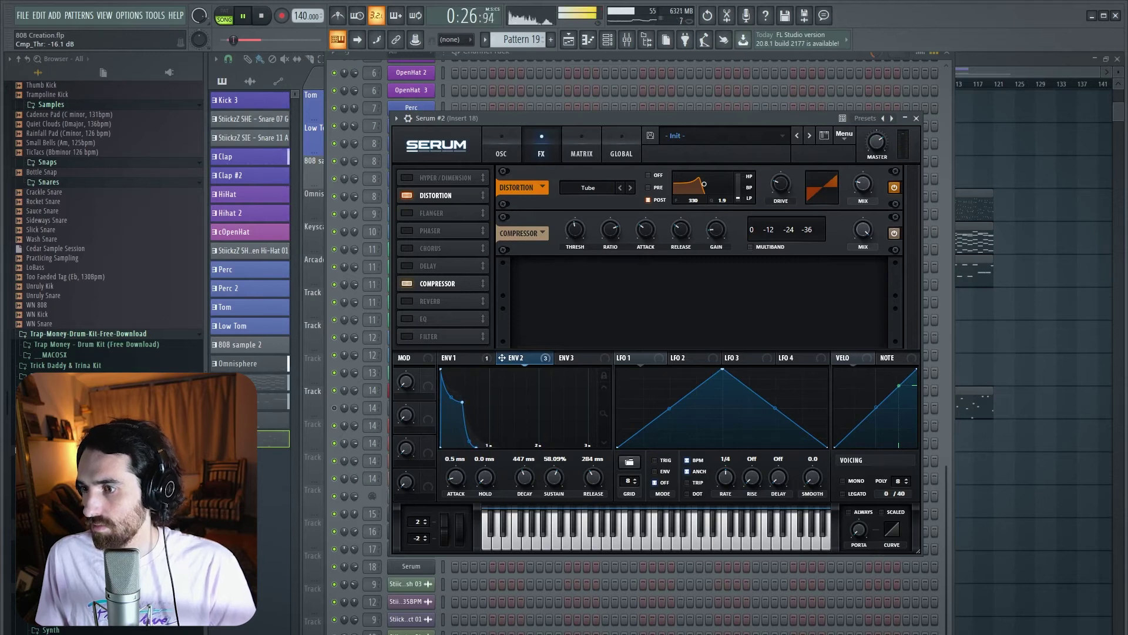
{"action": "key", "text": "space"}
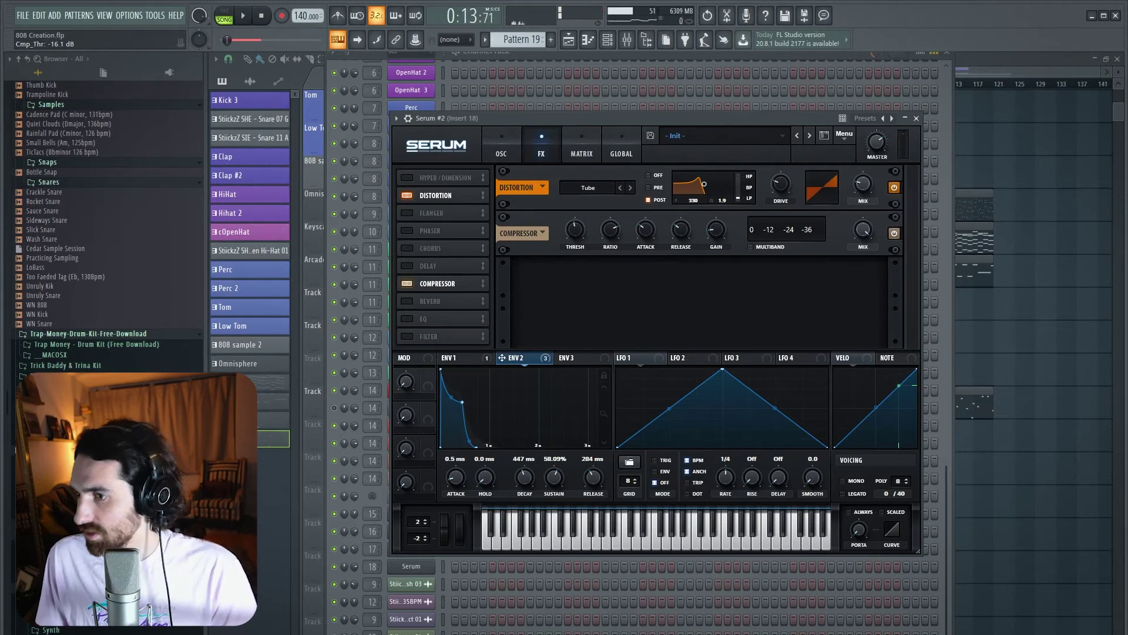
{"action": "left_click", "coordinate": [407, 336]}
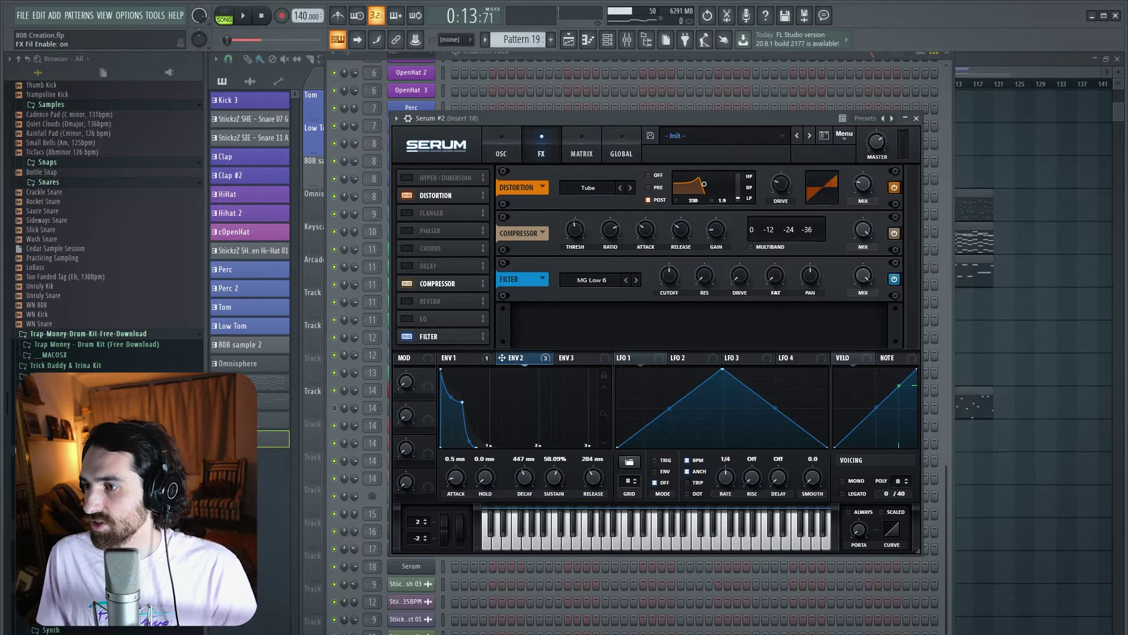
Add a modulation matrix routing from Env 3 to FX Fil Freq with an amount of 24.
{"action": "left_click", "coordinate": [581, 147]}
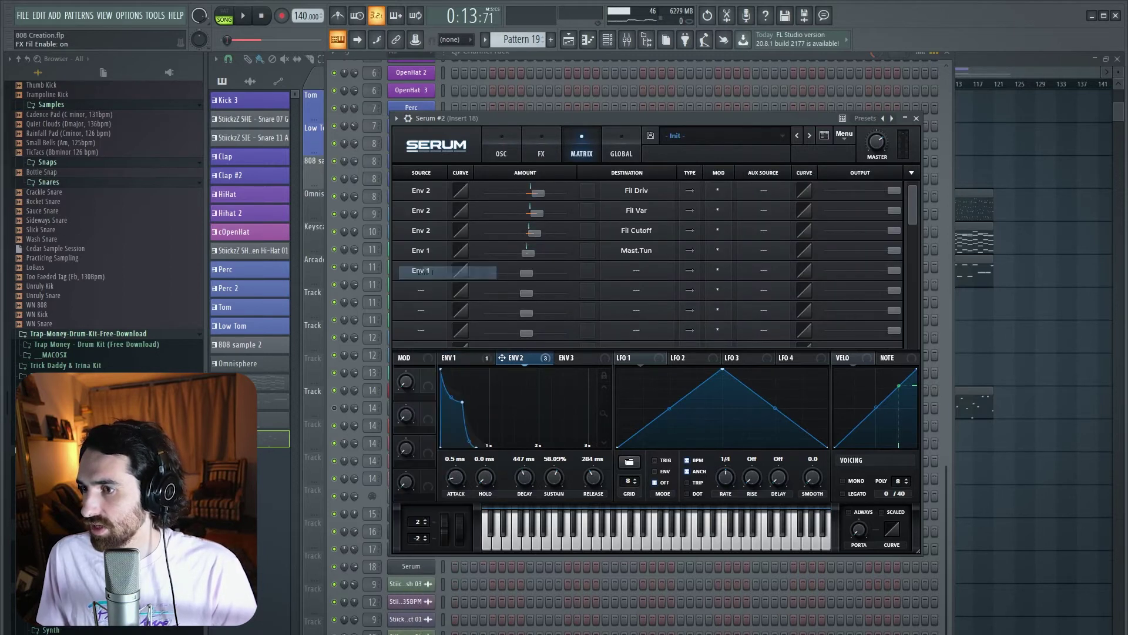
{"action": "left_click", "coordinate": [421, 250]}
{"action": "left_click", "coordinate": [426, 298]}
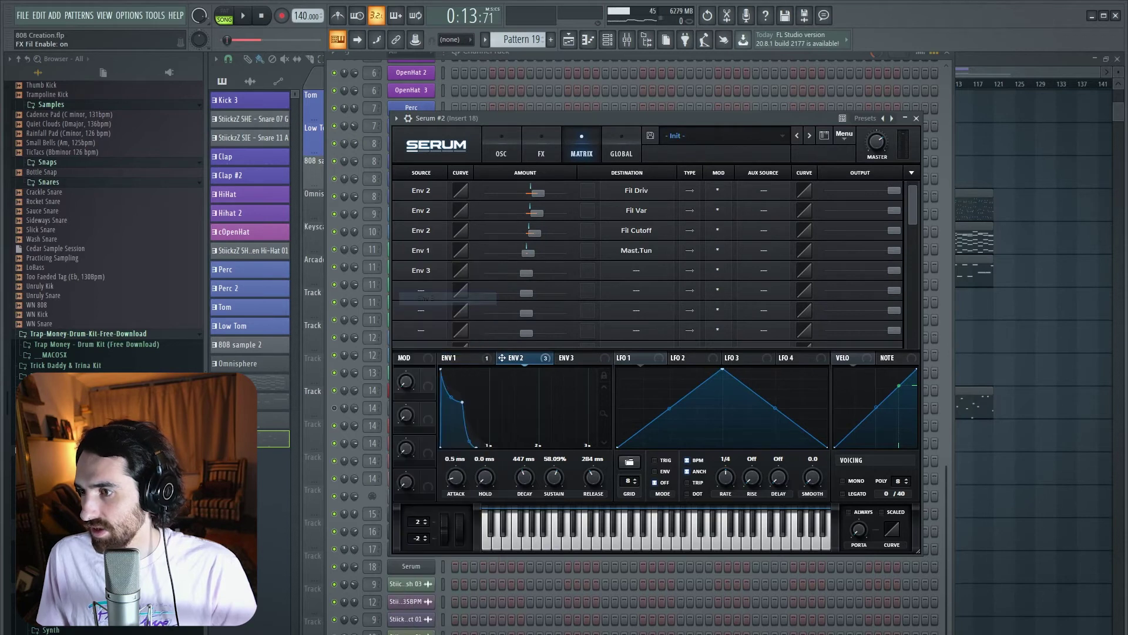
{"action": "left_click", "coordinate": [636, 270]}
{"action": "mouse_move", "coordinate": [640, 388]}
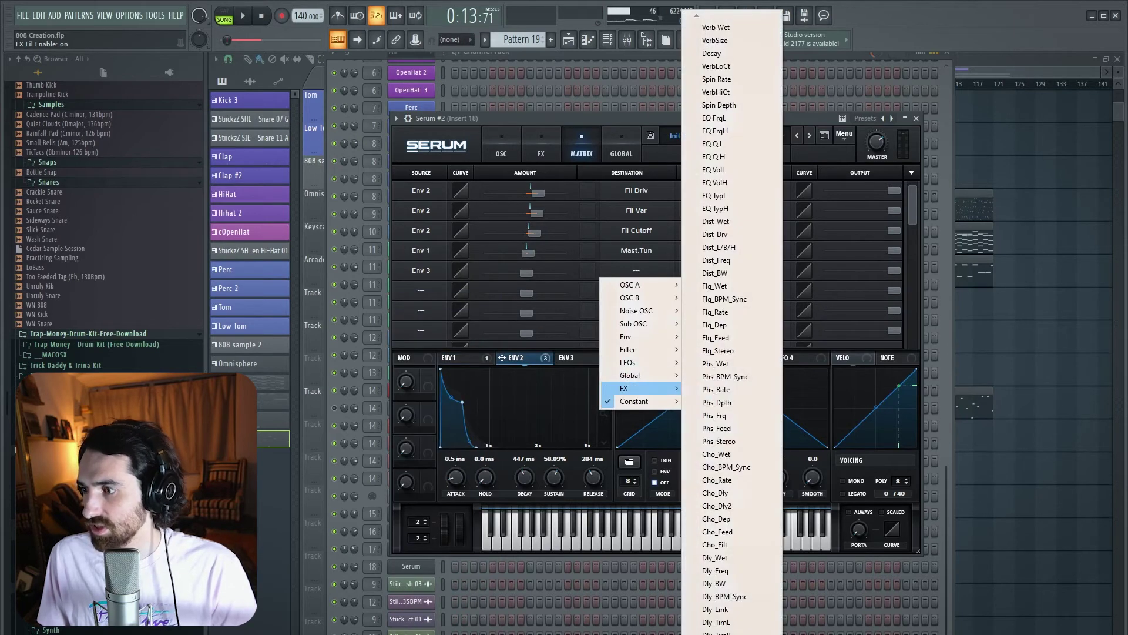
{"action": "scroll", "coordinate": [699, 390], "scroll_direction": "down", "scroll_amount": 4}
{"action": "scroll", "coordinate": [731, 329], "scroll_direction": "down", "scroll_amount": 12}
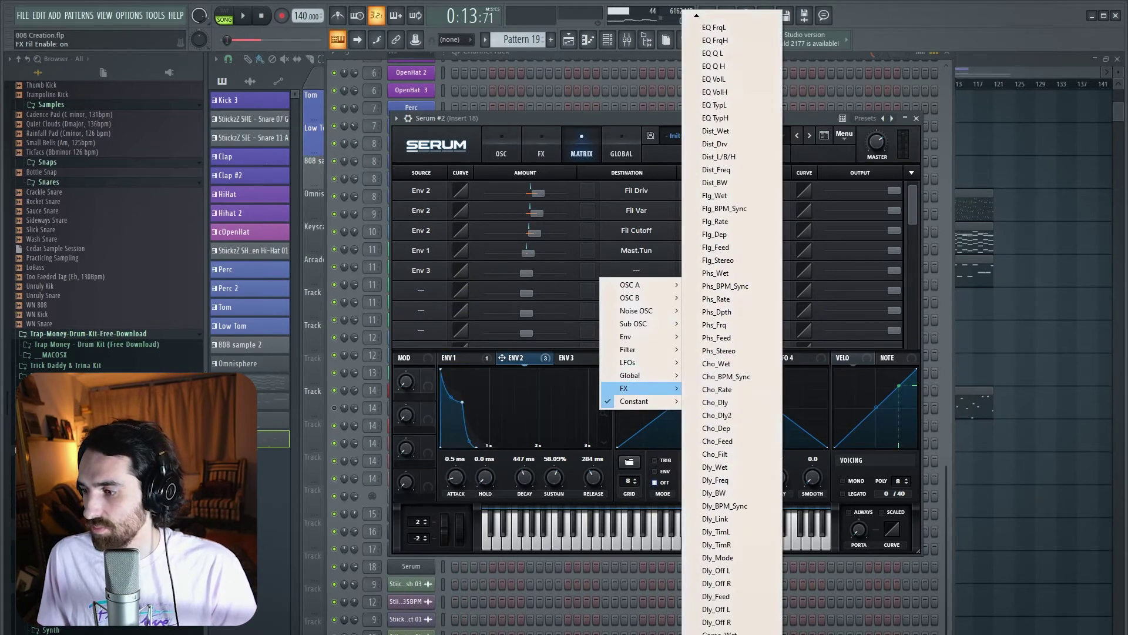
{"action": "scroll", "coordinate": [732, 329], "scroll_direction": "down", "scroll_amount": 5}
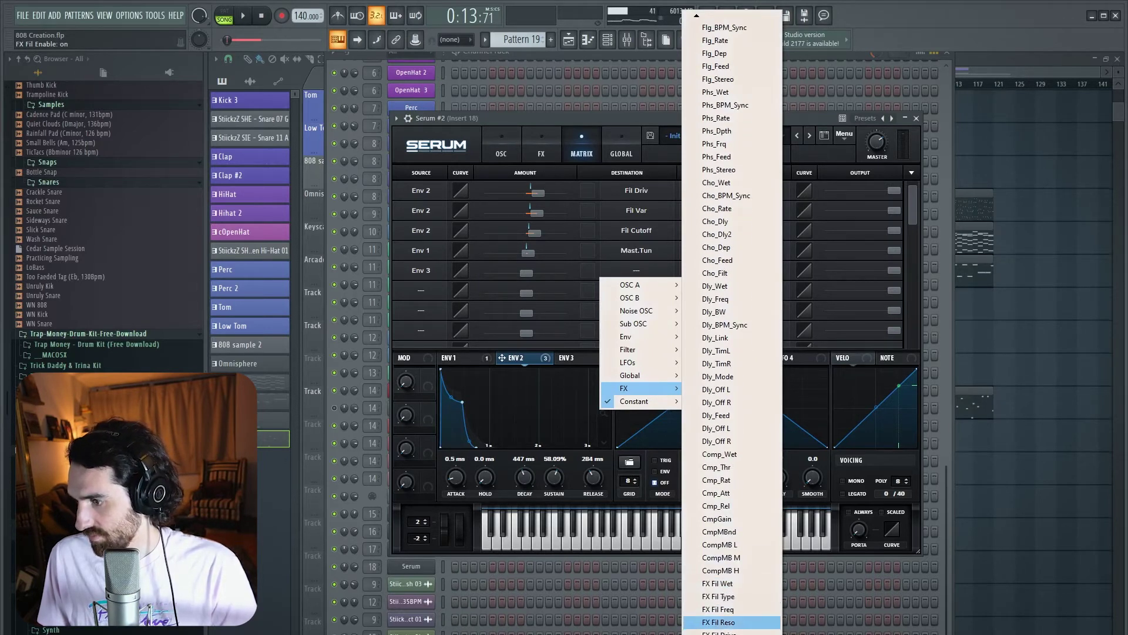
{"action": "left_click", "coordinate": [720, 609]}
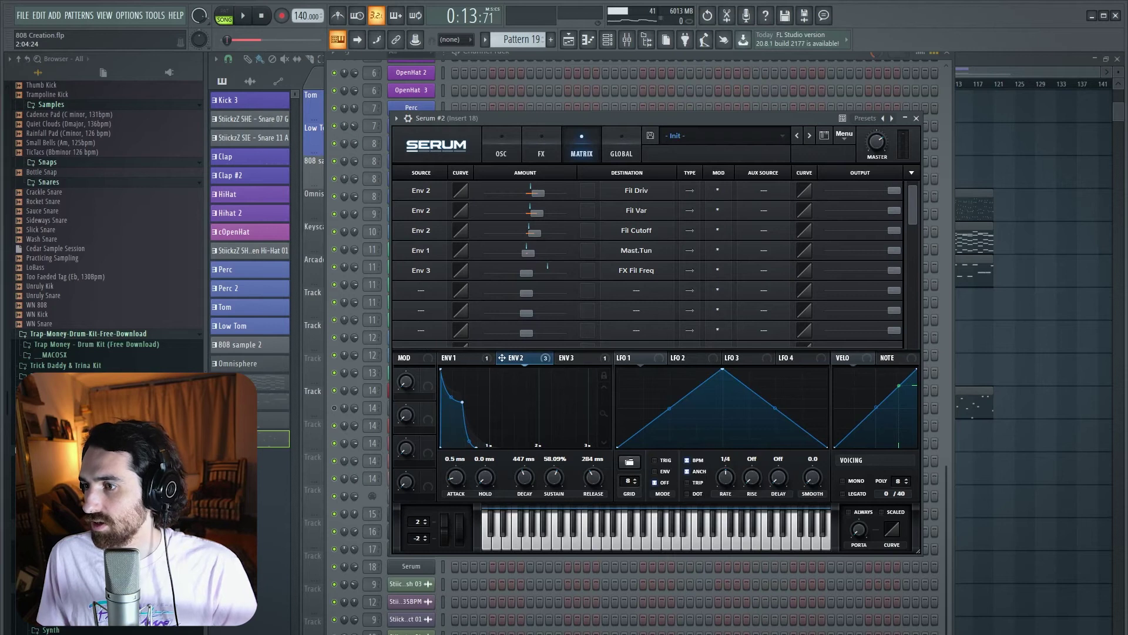
{"action": "left_click_drag", "start_coordinate": [526, 273], "coordinate": [533, 273]}
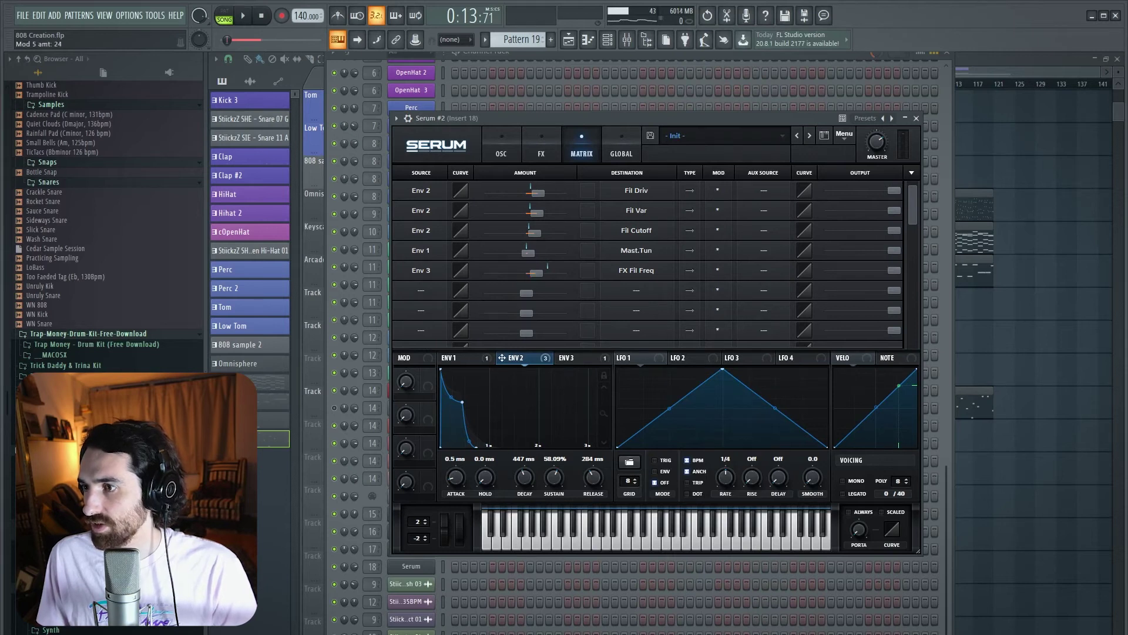
Shape Envelope 3 with a decay of 415 ms, a sustain of 50% and a release of 326 ms, comparing it with Envelope 2.
{"action": "left_click", "coordinate": [501, 151]}
{"action": "left_click", "coordinate": [576, 358]}
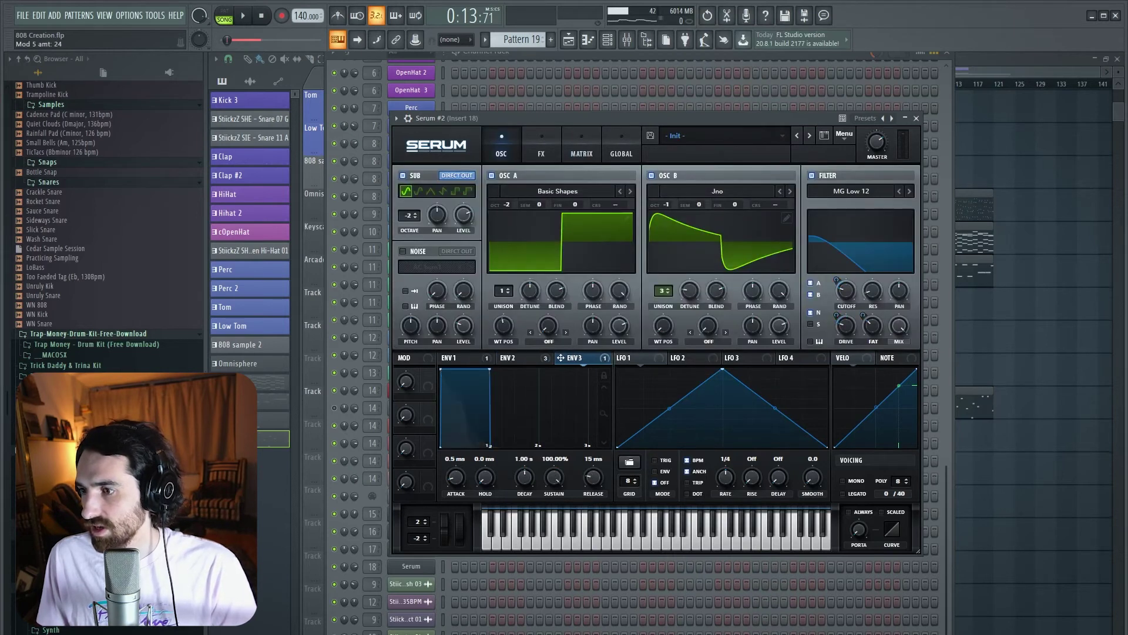
{"action": "left_click_drag", "start_coordinate": [490, 370], "coordinate": [483, 448]}
{"action": "left_click", "coordinate": [516, 358]}
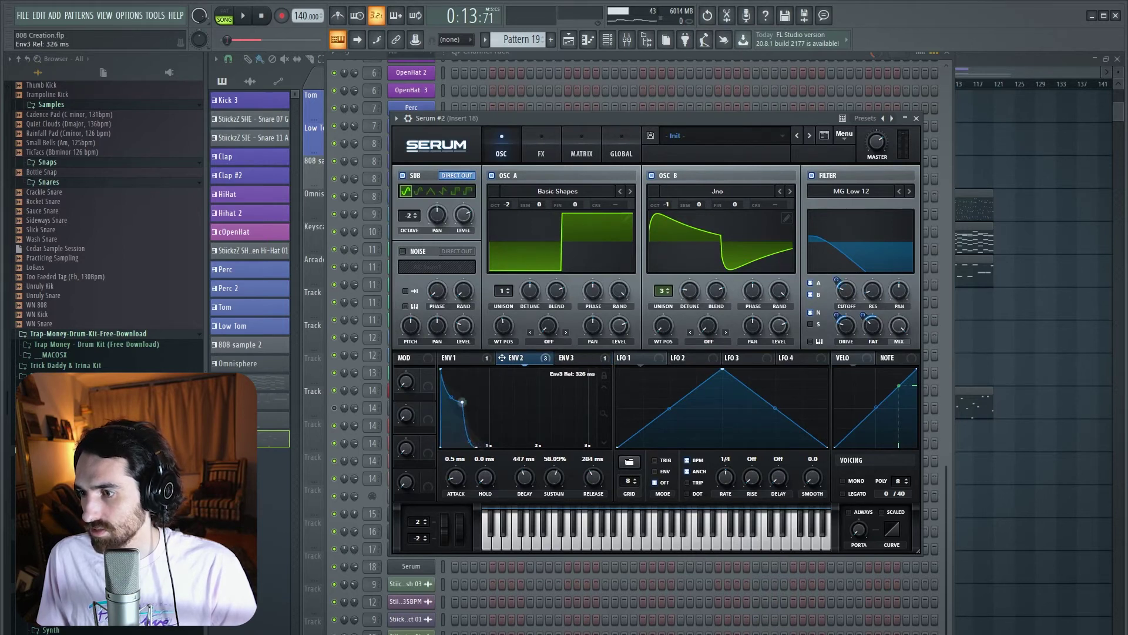
{"action": "mouse_move", "coordinate": [462, 402]}
{"action": "left_mouse_down"}
{"action": "mouse_move", "coordinate": [453, 444]}
{"action": "mouse_move", "coordinate": [447, 405]}
{"action": "mouse_move", "coordinate": [450, 424]}
{"action": "mouse_move", "coordinate": [461, 408]}
{"action": "left_mouse_up"}
{"action": "left_click", "coordinate": [571, 357]}
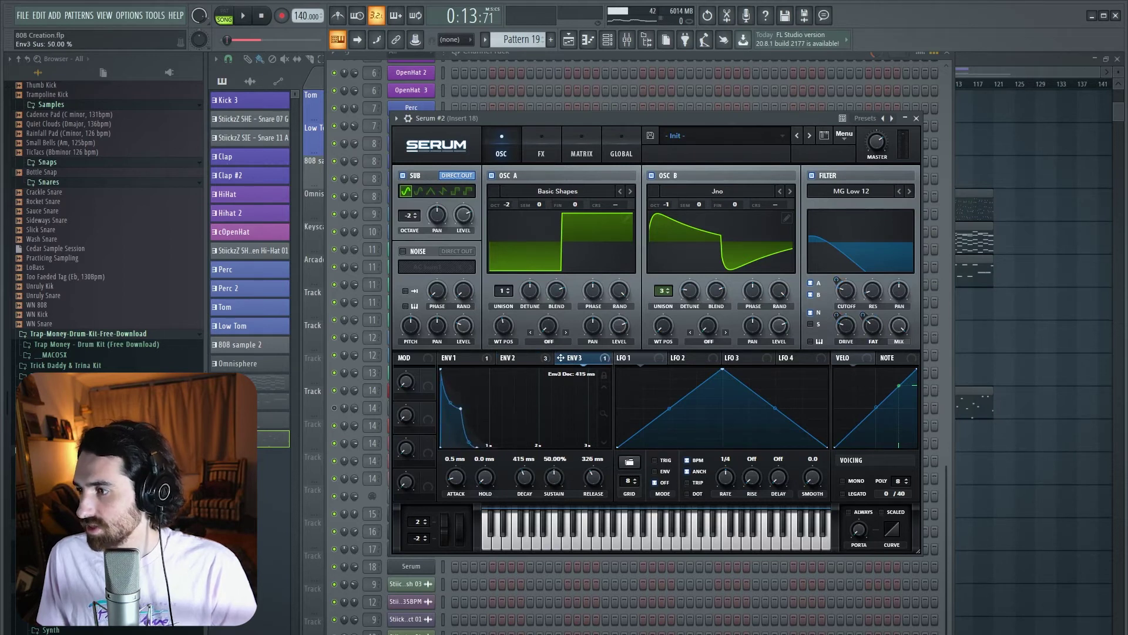
Set the Filter effect's cutoff to about 57 Hz, its drive to 15% and its fat to 21%.
{"action": "left_click", "coordinate": [541, 147]}
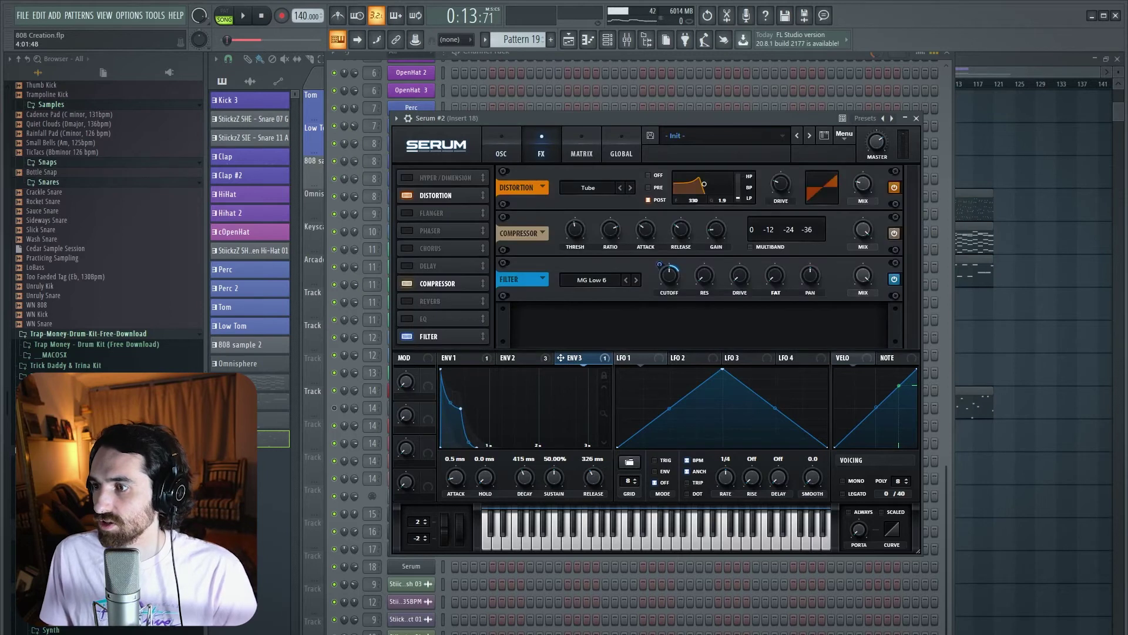
{"action": "left_click", "coordinate": [669, 274]}
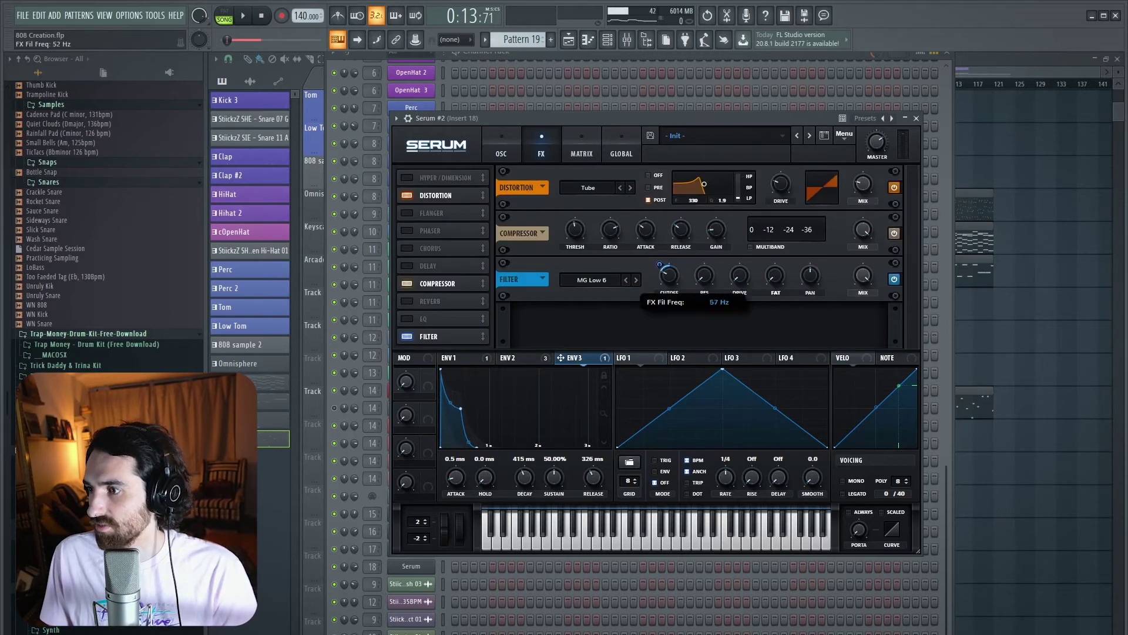
{"action": "mouse_move", "coordinate": [740, 275]}
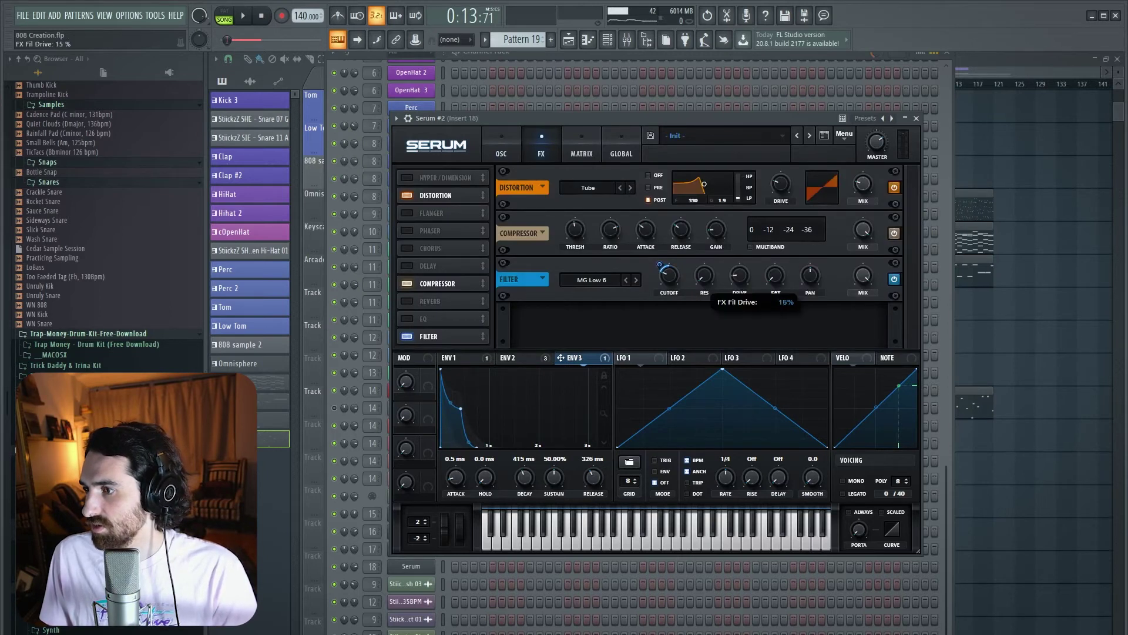
{"action": "left_click_drag", "start_coordinate": [774, 275], "coordinate": [739, 276]}
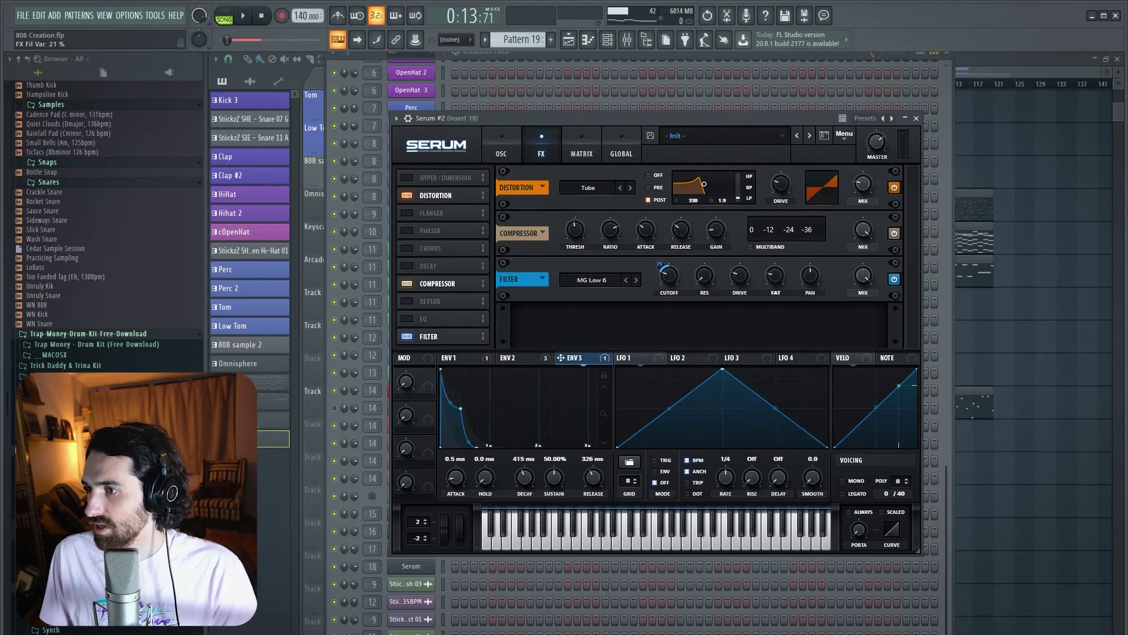
Play the beat to audition the bass with the modulated filter effect and return to the oscillator view.
{"action": "key", "text": "space"}
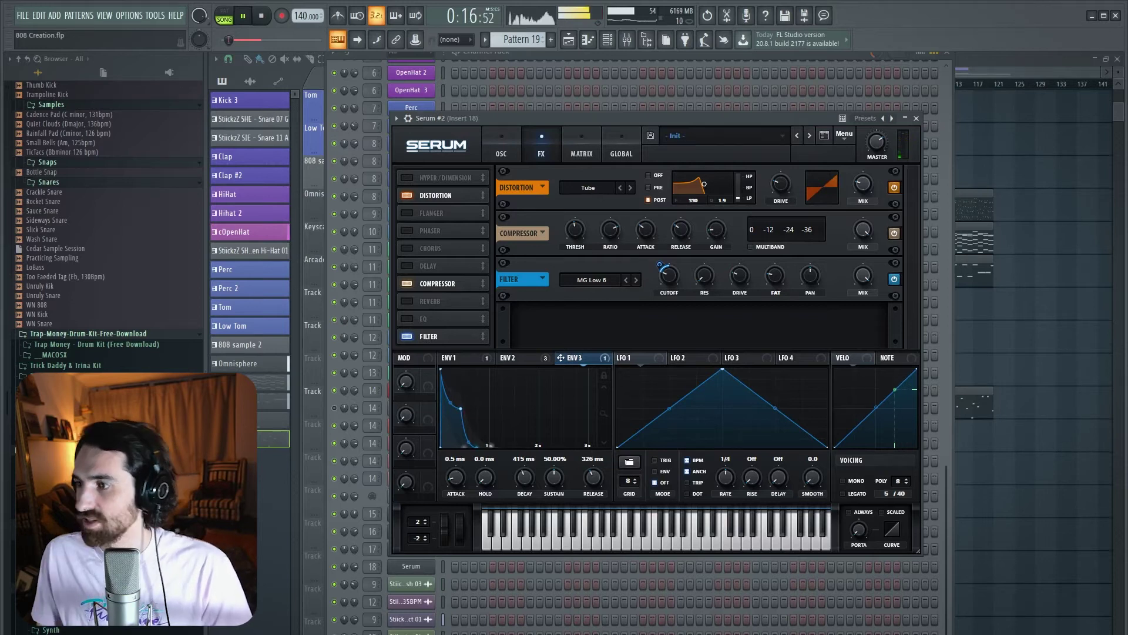
{"action": "left_click", "coordinate": [501, 146]}
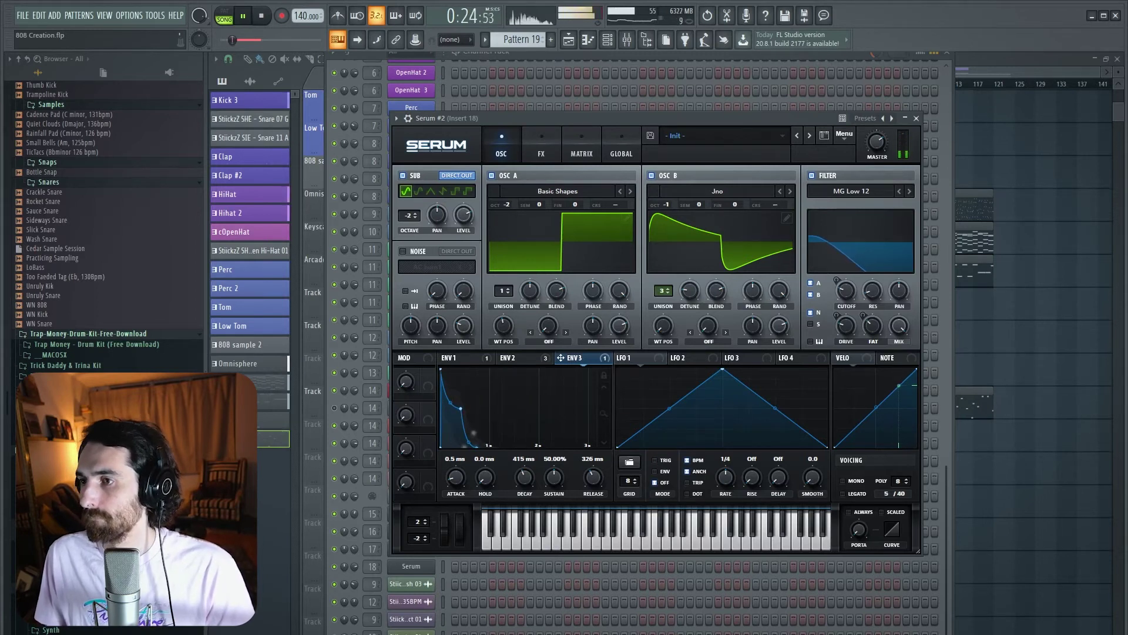
{"action": "key", "text": "space"}
Enable the noise oscillator and load Ball Kick Tone from the Too Faeded - Cedar Samples folder.
{"action": "left_click", "coordinate": [403, 251]}
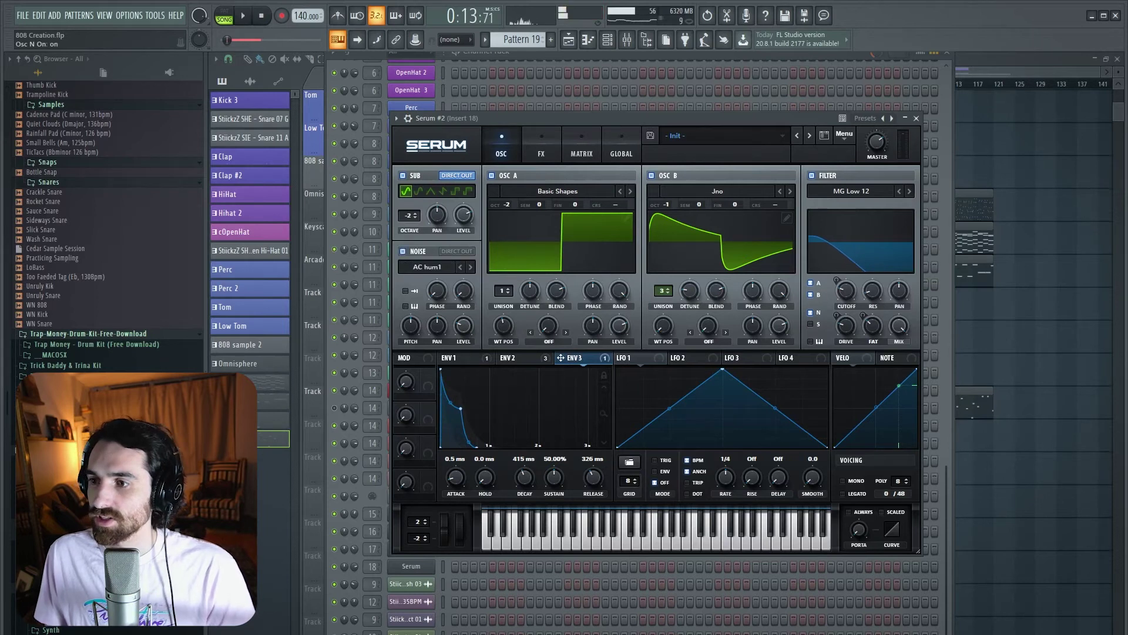
{"action": "left_click", "coordinate": [427, 267]}
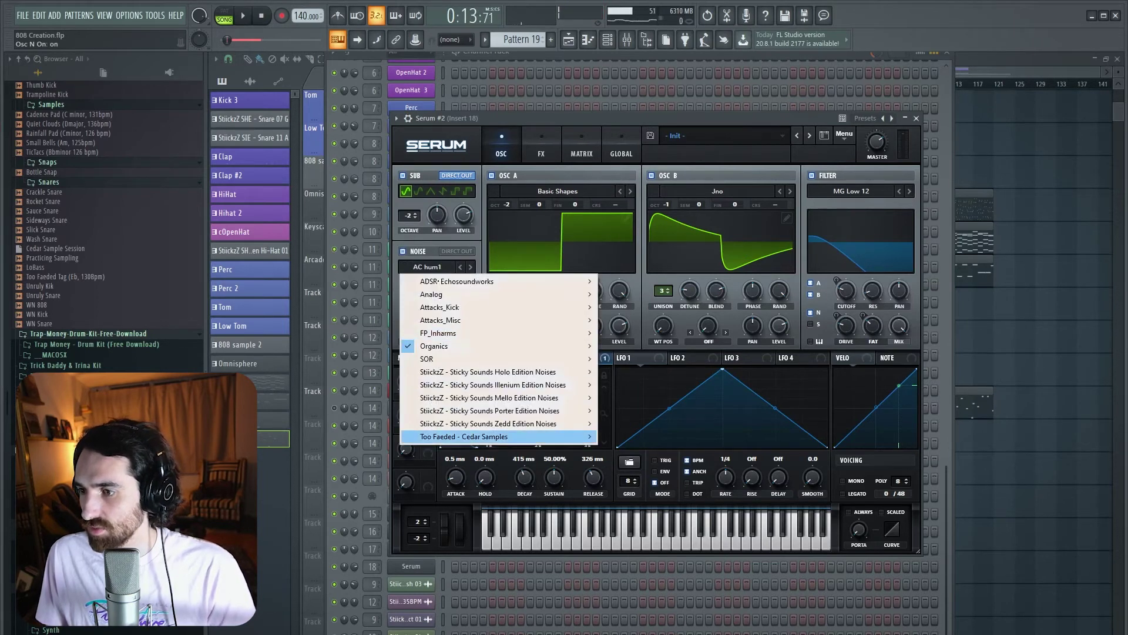
{"action": "mouse_move", "coordinate": [465, 437]}
{"action": "left_click", "coordinate": [637, 436]}
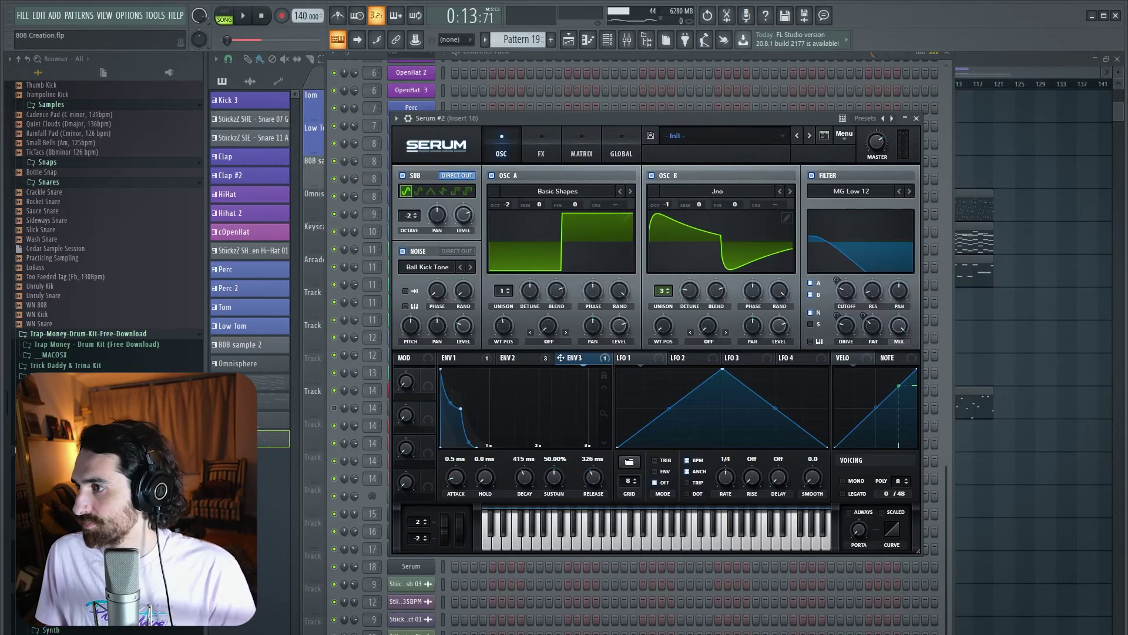
Show the Serum Presets folder on disk, look through its Noises folder and close the window.
{"action": "left_click", "coordinate": [845, 134]}
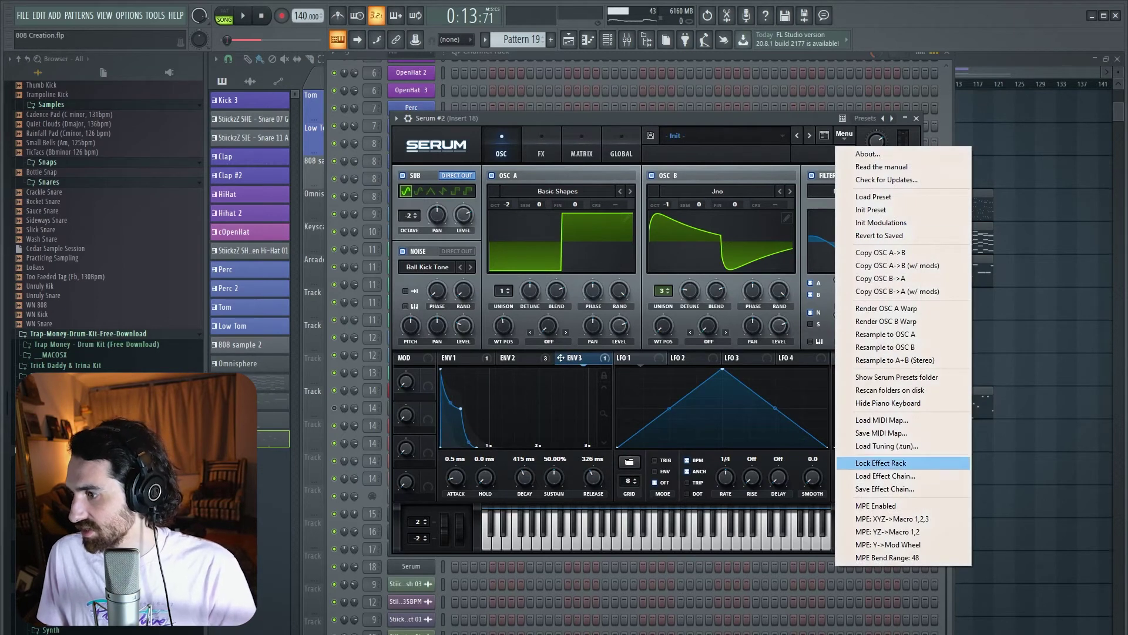
{"action": "left_click", "coordinate": [896, 377]}
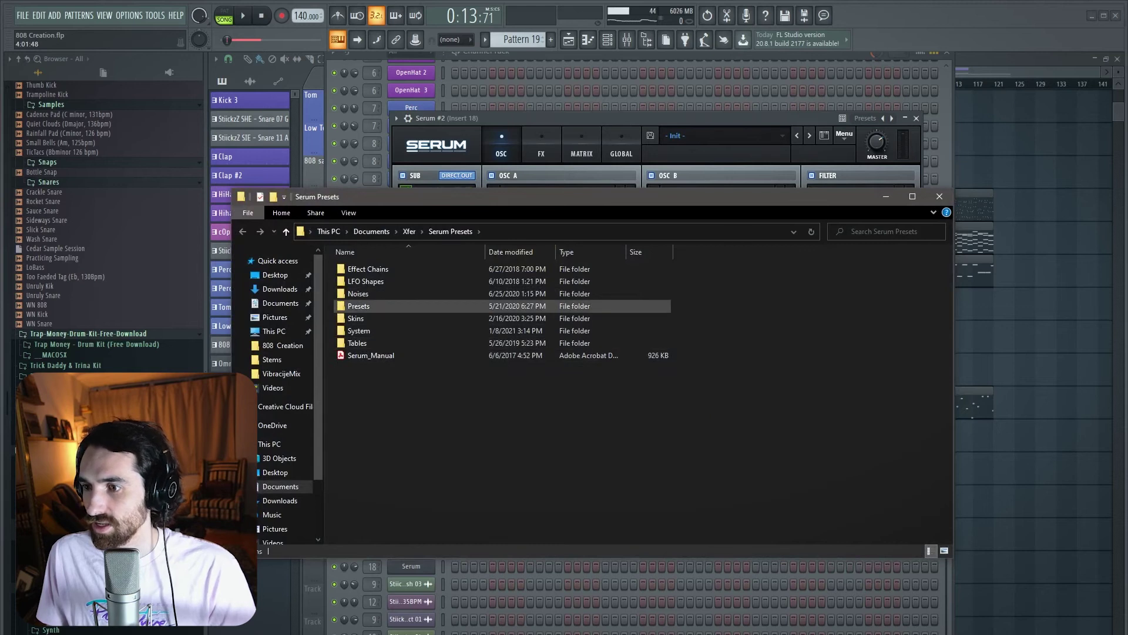
{"action": "double_click", "coordinate": [358, 293]}
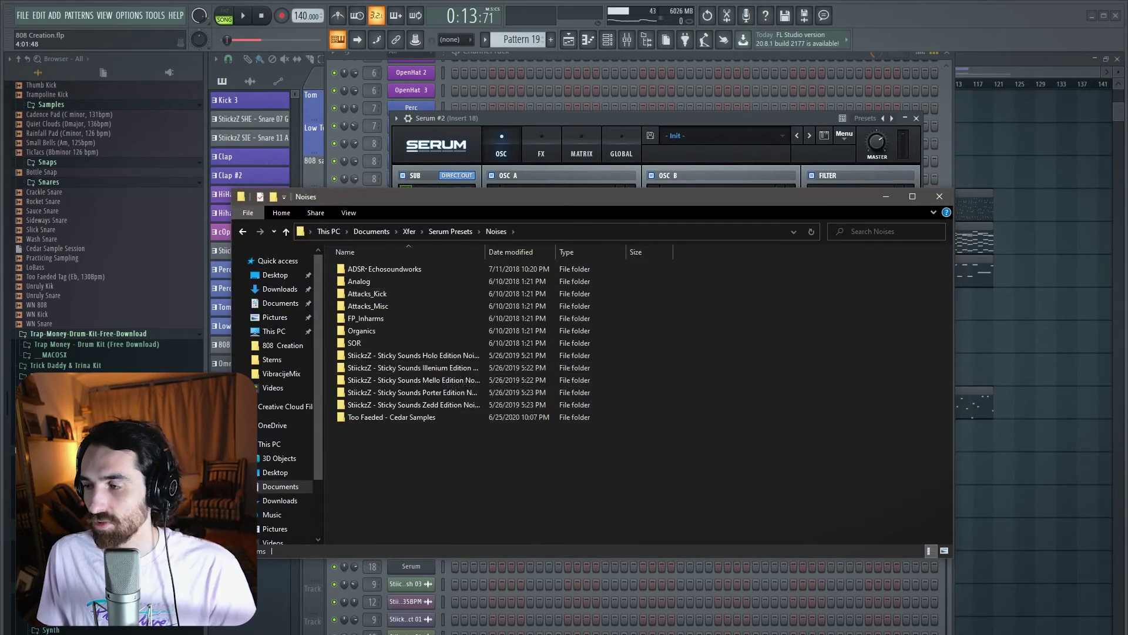
{"action": "left_click", "coordinate": [940, 197]}
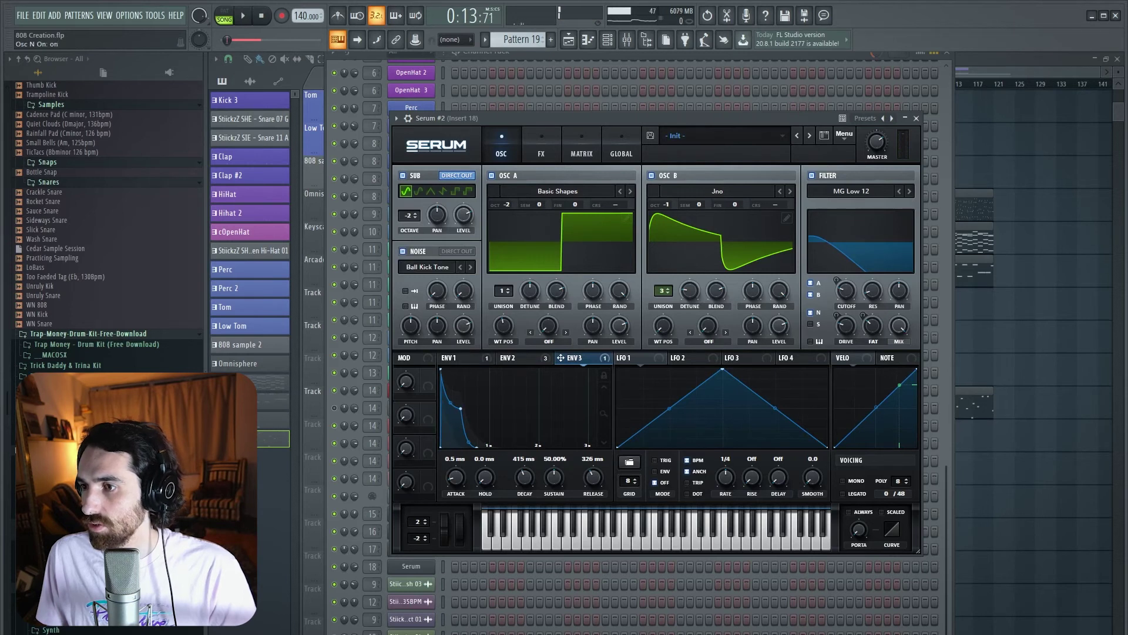
Switch off the sub, OSC A and OSC B and play the beat to hear the noise layer alone.
{"action": "left_click", "coordinate": [403, 175]}
{"action": "left_click", "coordinate": [492, 175]}
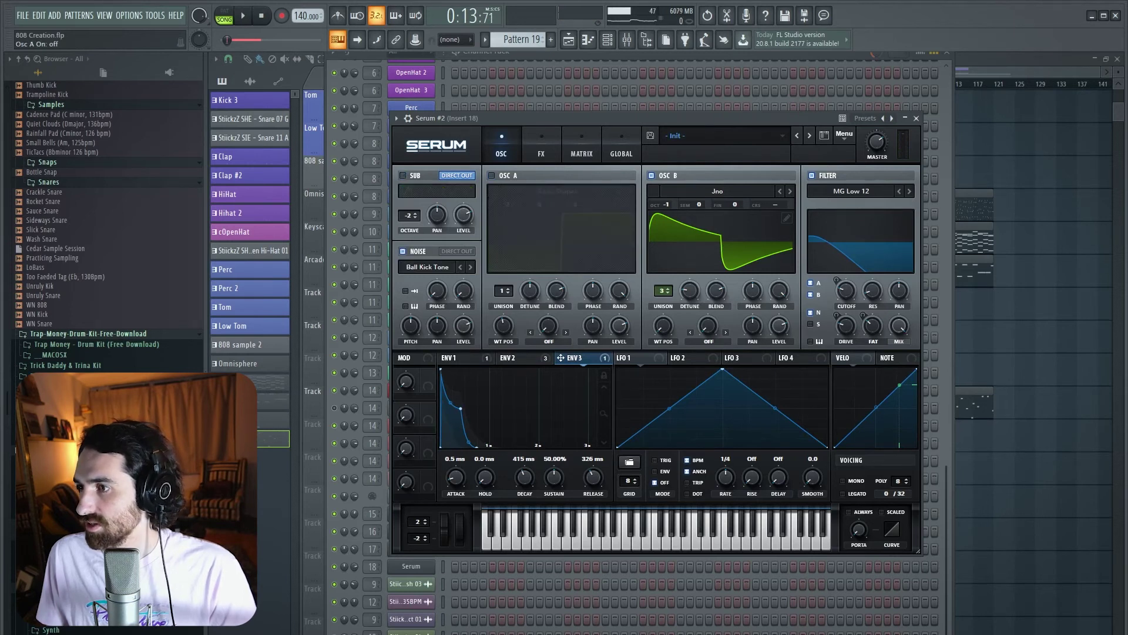
{"action": "left_click", "coordinate": [651, 175]}
{"action": "key", "text": "space"}
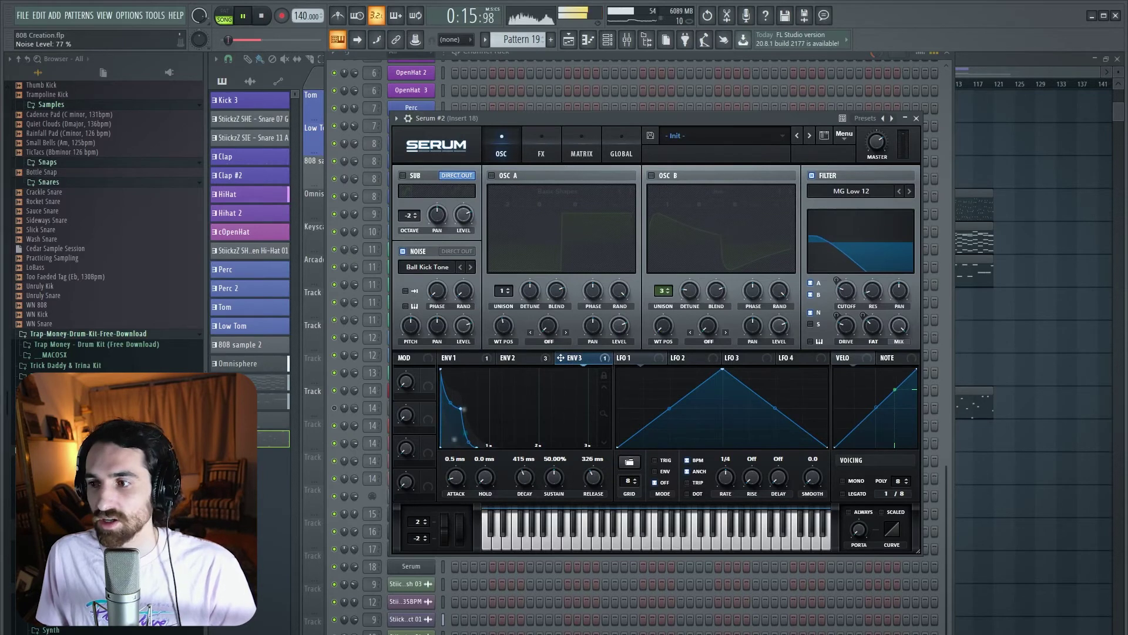
{"action": "key", "text": "space"}
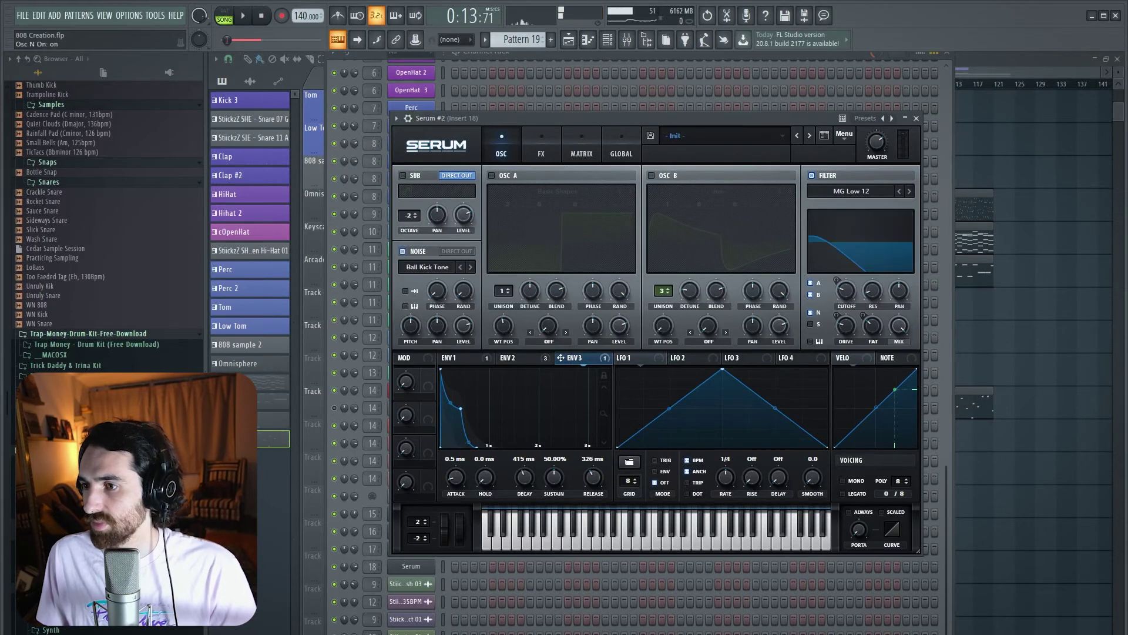
Switch the sub, OSC A and OSC B back on alongside the noise layer.
{"action": "left_click", "coordinate": [402, 175]}
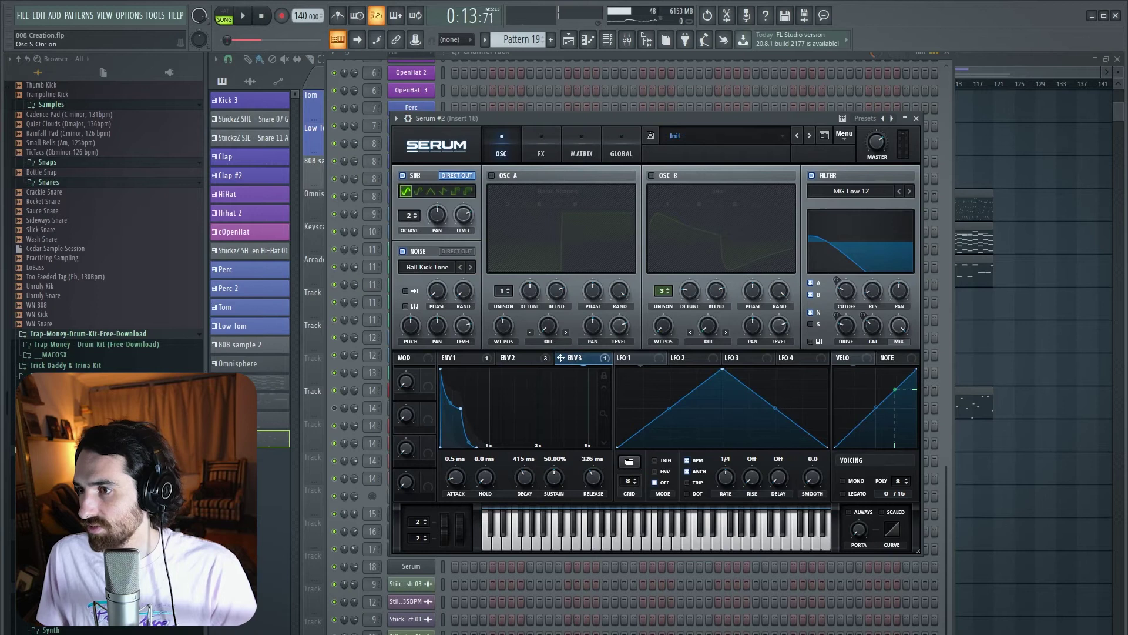
{"action": "left_click", "coordinate": [491, 175]}
{"action": "left_click", "coordinate": [651, 175]}
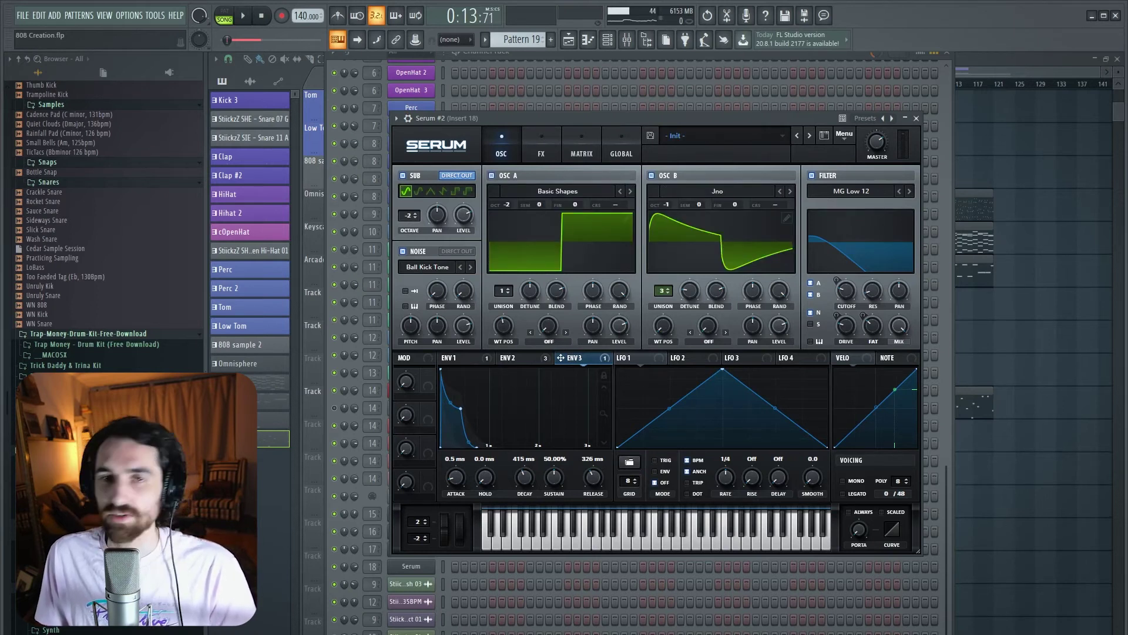
Audition the full 808 with the beat, switching its voicing to Mono between playbacks.
{"action": "key", "text": "space"}
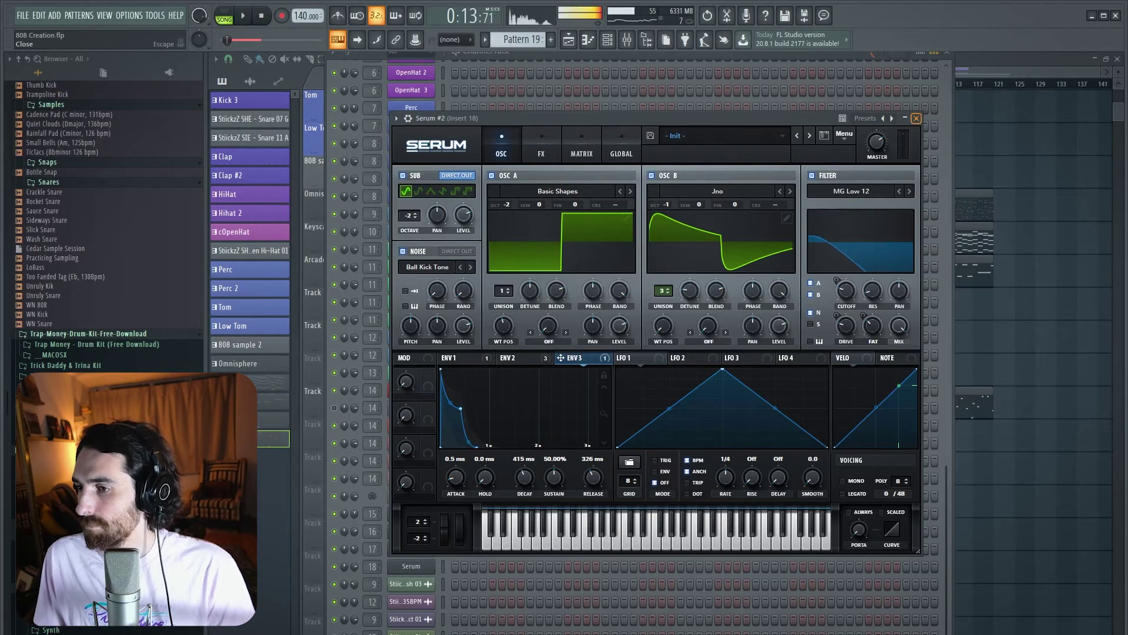
{"action": "key", "text": "space"}
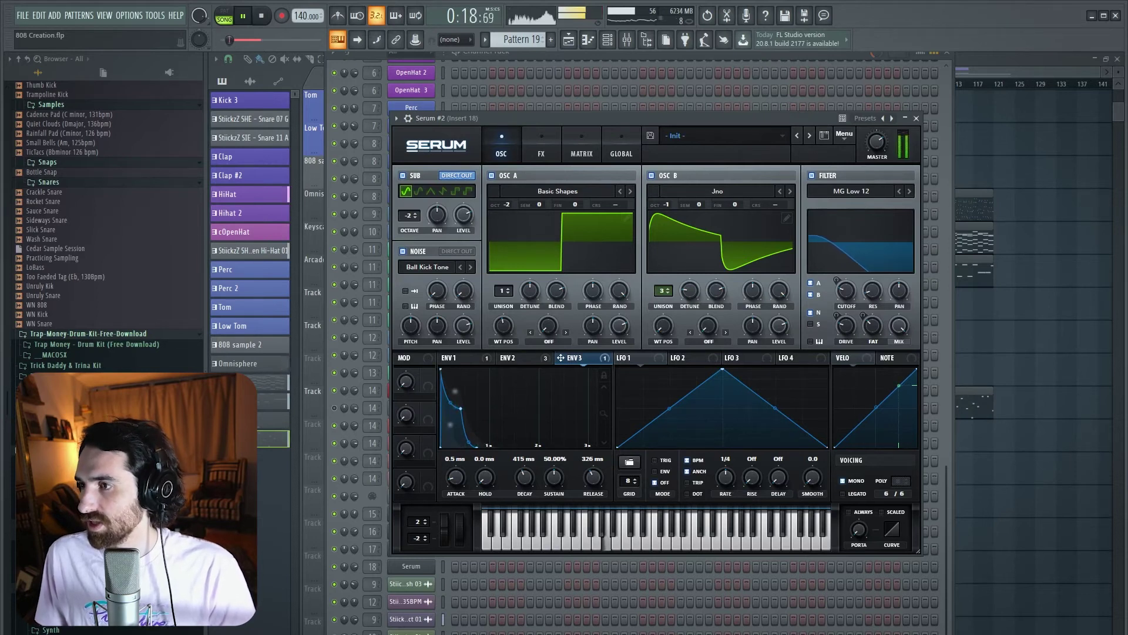
{"action": "key", "text": "space"}
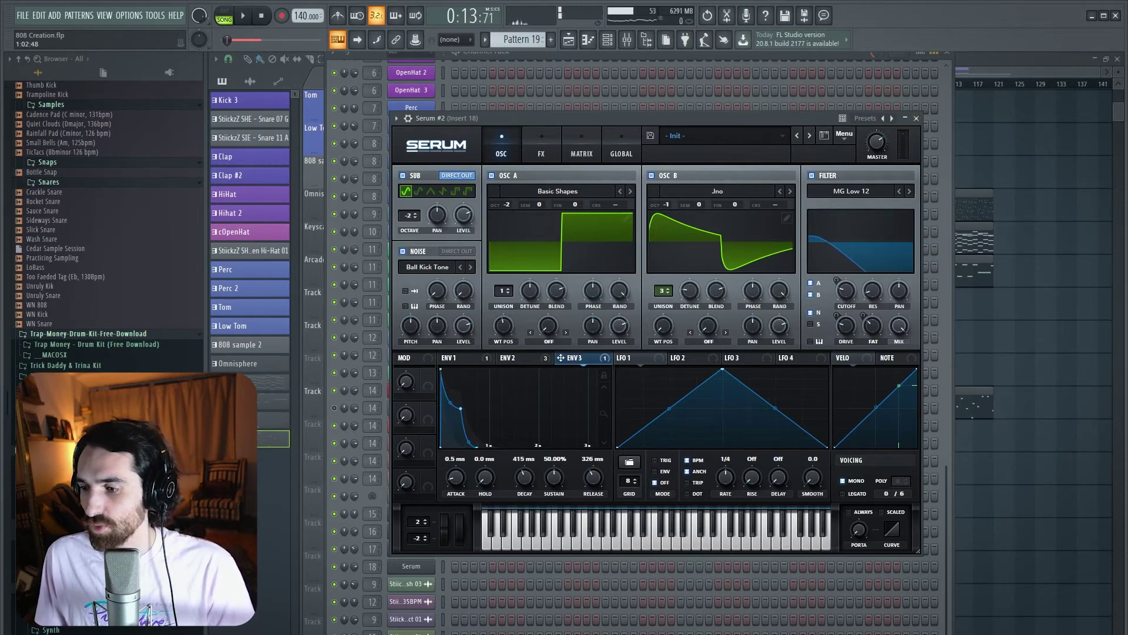
Delete every note of the Serum #2 pattern except the first and move that remaining note to C4.
{"action": "key", "text": "F7"}
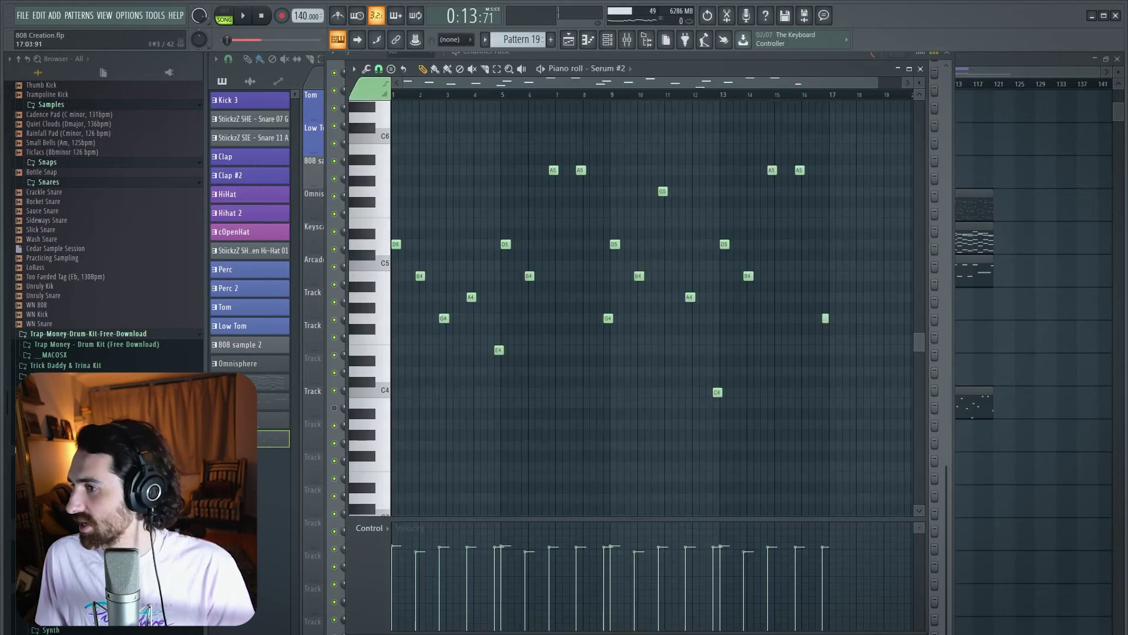
{"action": "left_click_drag", "start_coordinate": [850, 460], "coordinate": [415, 186]}
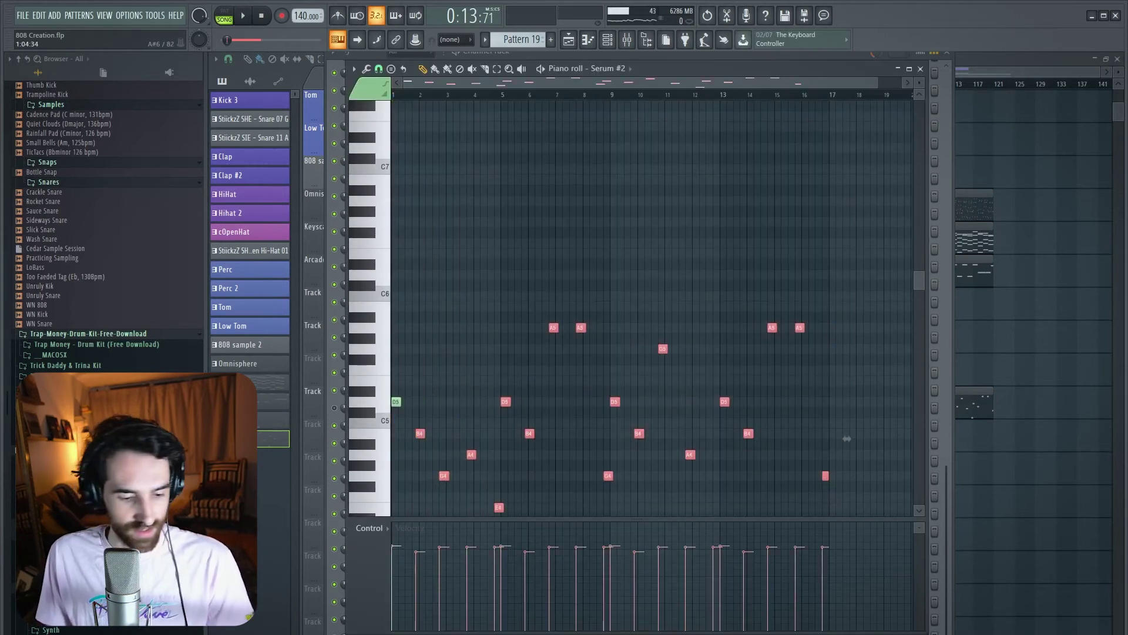
{"action": "key", "text": "Delete"}
{"action": "left_click_drag", "start_coordinate": [437, 418], "coordinate": [391, 386]}
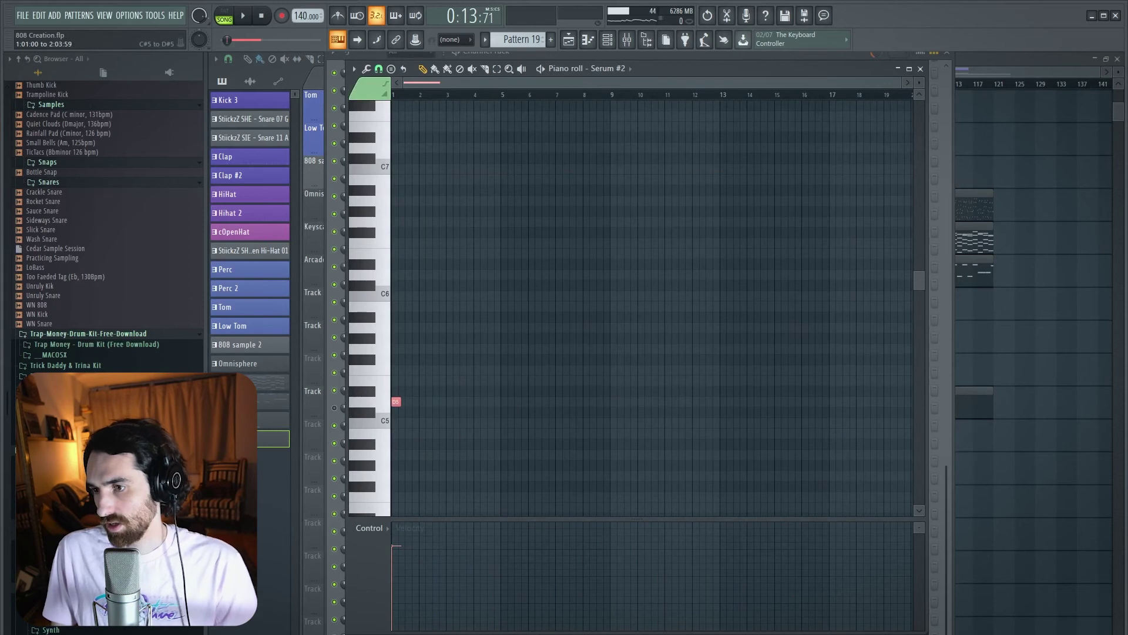
{"action": "scroll", "coordinate": [559, 389], "scroll_direction": "down", "scroll_amount": 5}
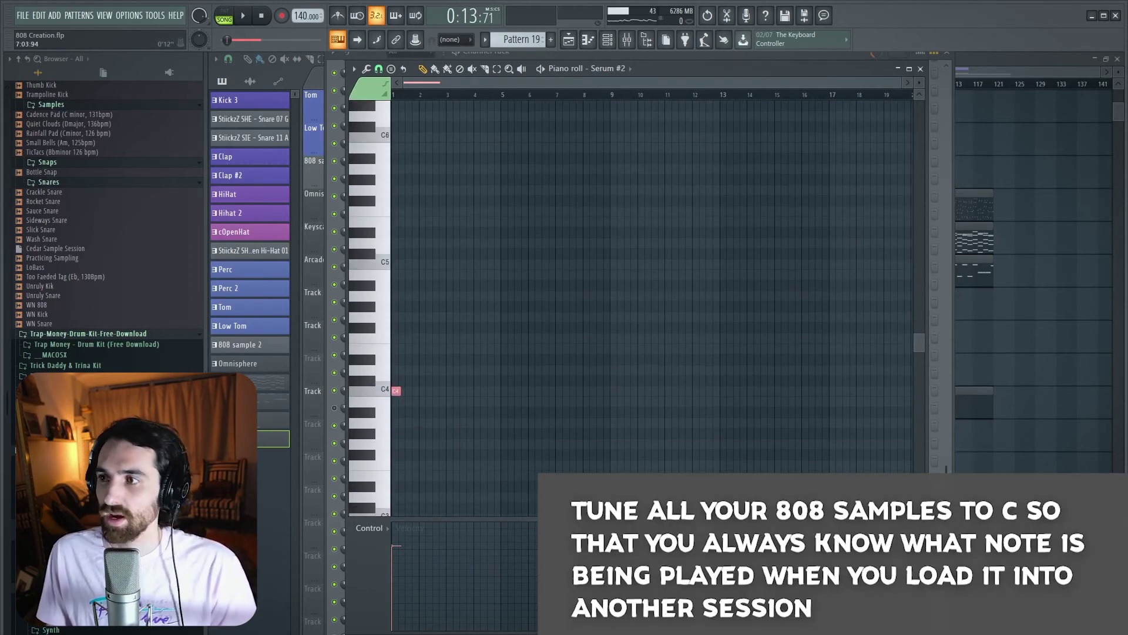
Play the arrangement in the playlist to check the 808's sustain, texture and decay at C4 against the beat.
{"action": "left_click", "coordinate": [607, 40]}
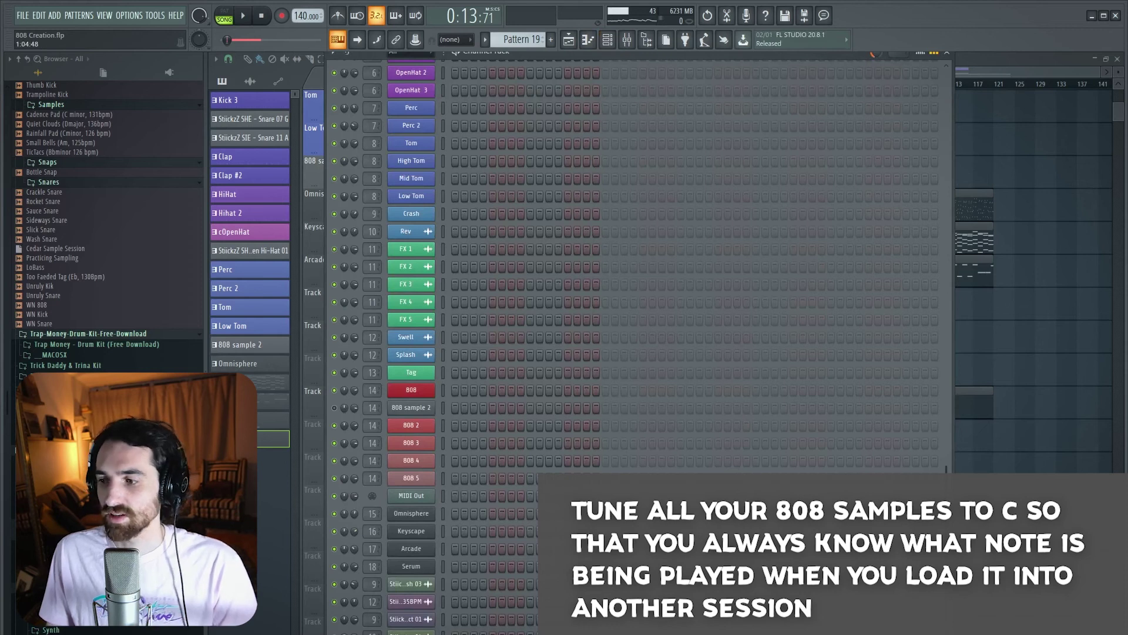
{"action": "left_click", "coordinate": [569, 40]}
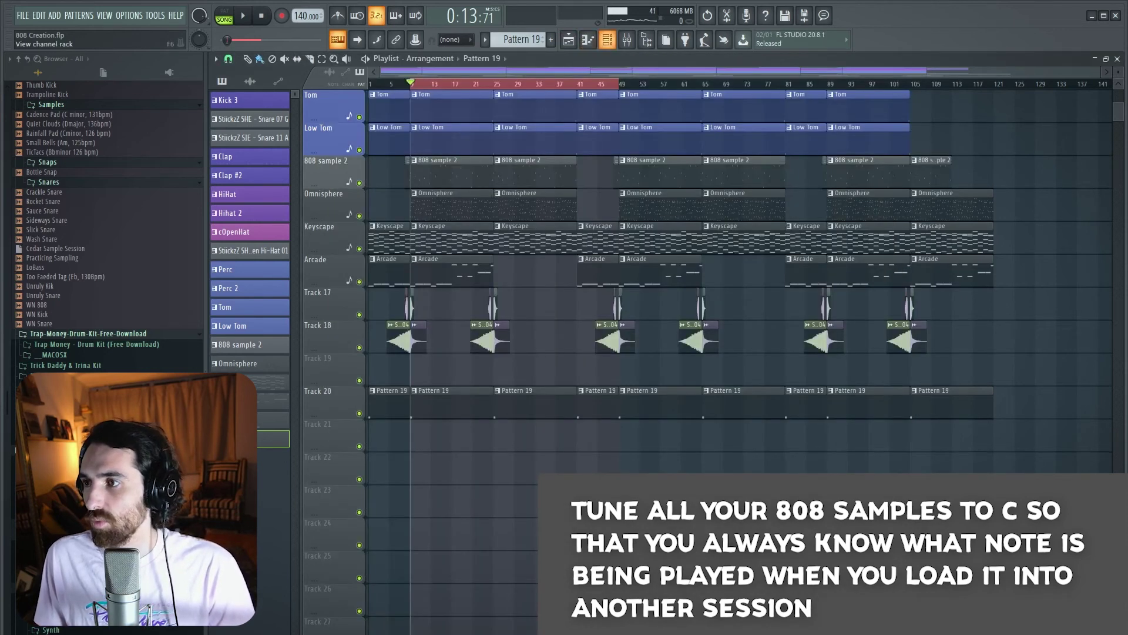
{"action": "left_click", "coordinate": [607, 40]}
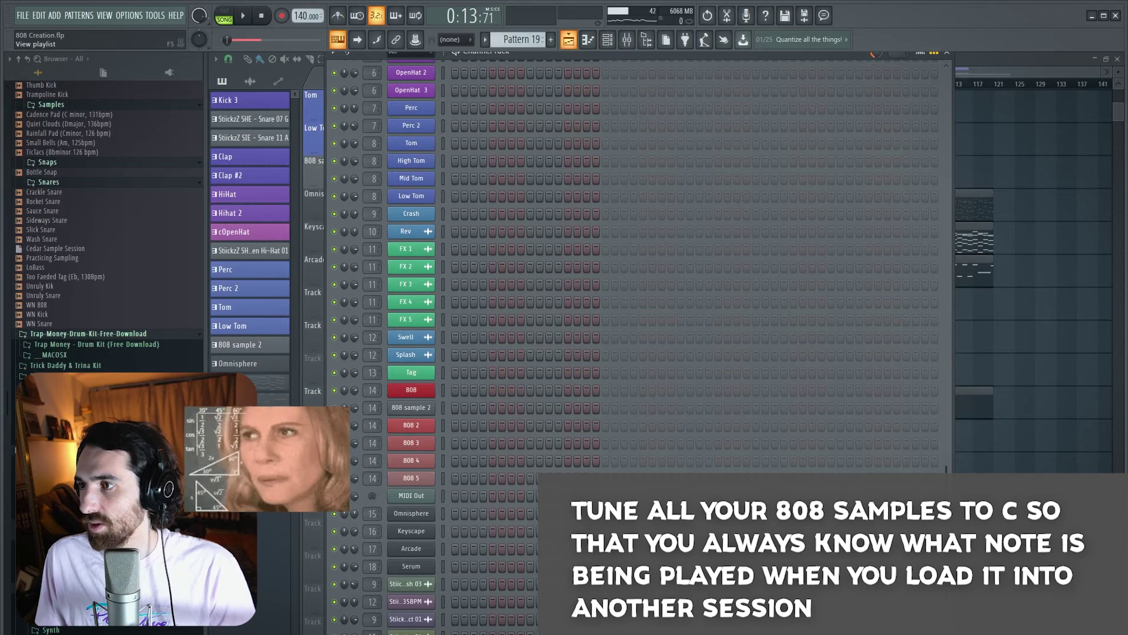
{"action": "left_click", "coordinate": [568, 40]}
{"action": "scroll", "coordinate": [705, 352], "scroll_direction": "up", "scroll_amount": 5}
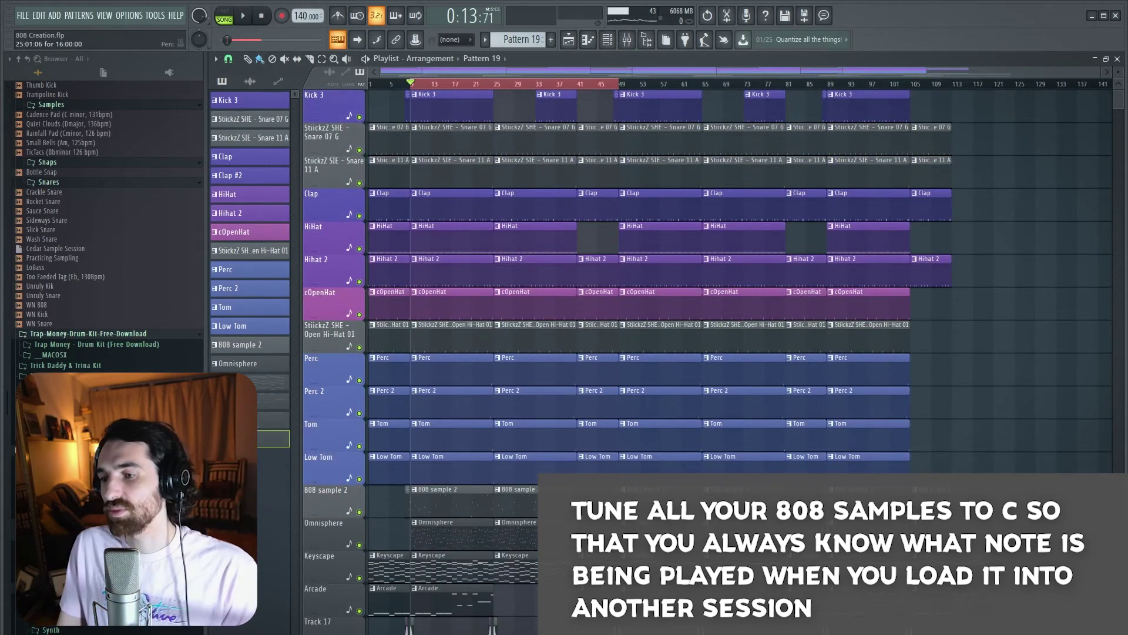
{"action": "scroll", "coordinate": [705, 353], "scroll_direction": "down", "scroll_amount": 3}
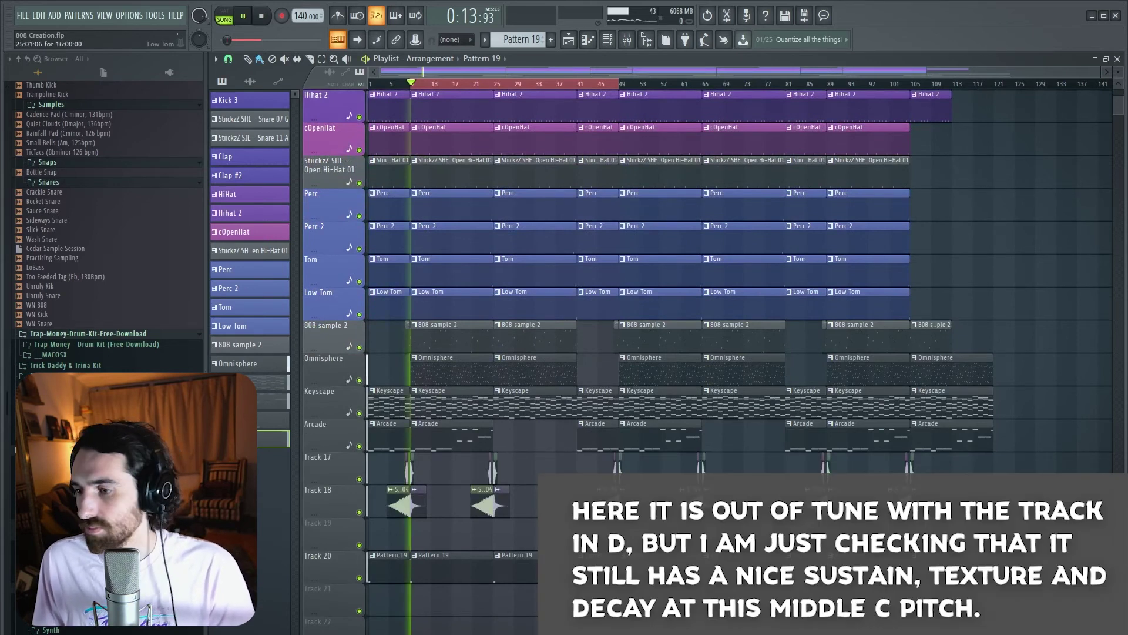
{"action": "key", "text": "space"}
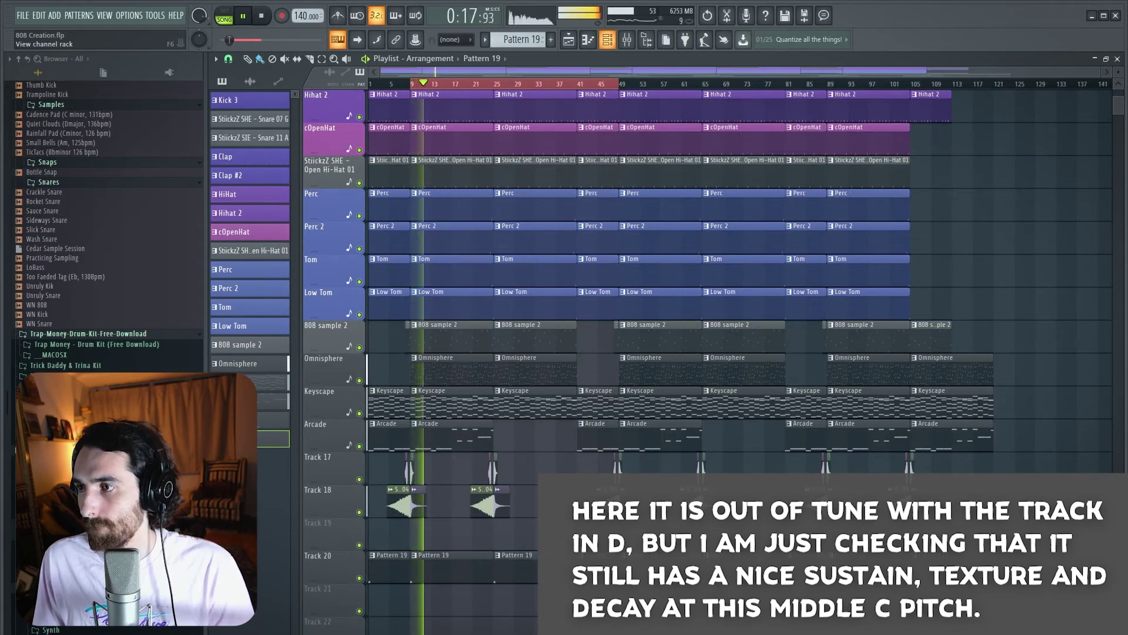
{"action": "key", "text": "space"}
Route the Serum #2 channel to the 808 mixer track, insert 14.
{"action": "left_click", "coordinate": [608, 39]}
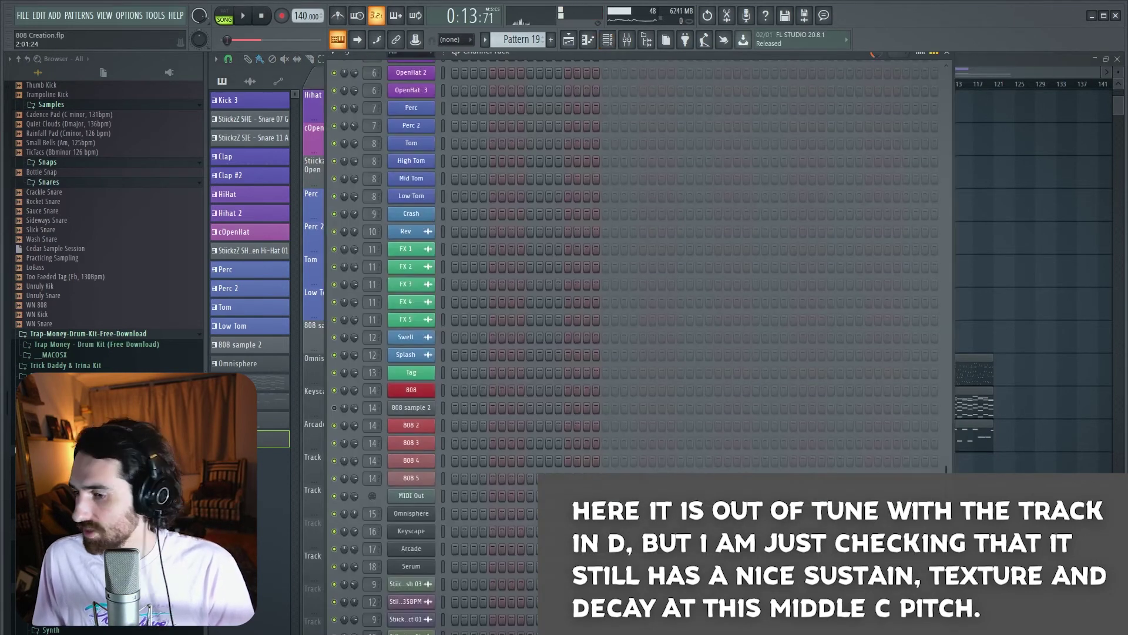
{"action": "key", "text": "F9"}
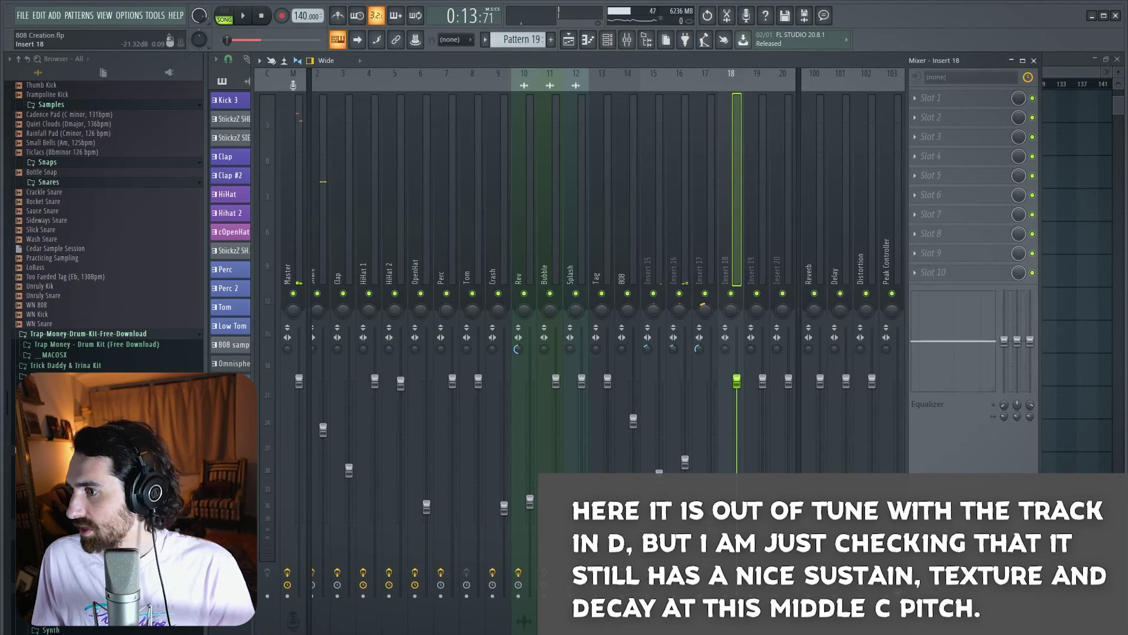
{"action": "left_click", "coordinate": [654, 236]}
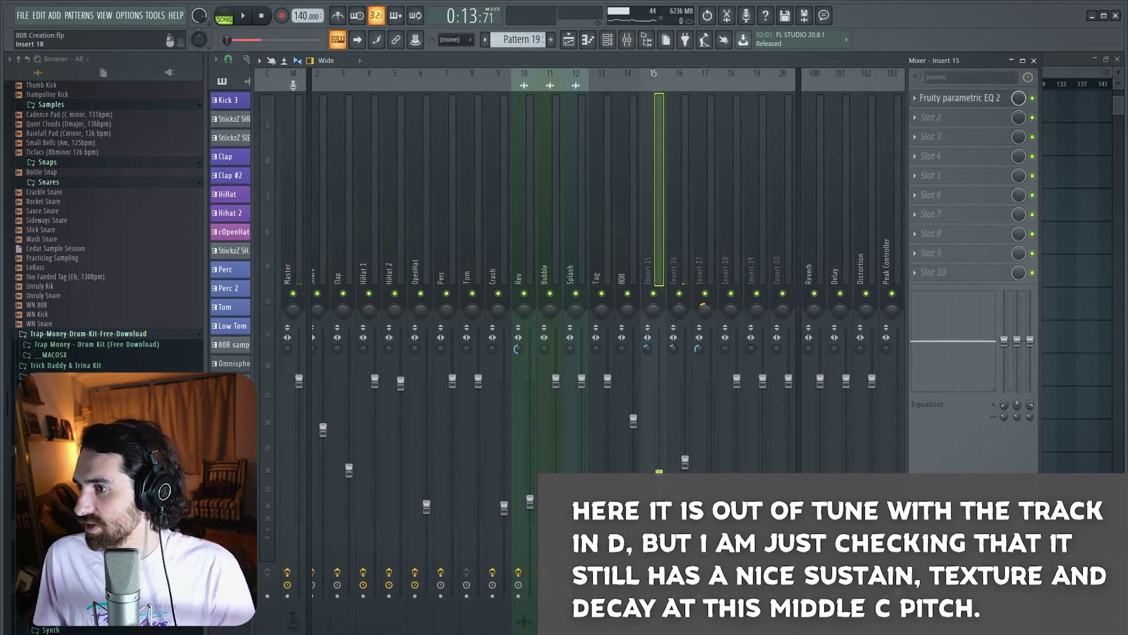
{"action": "left_click", "coordinate": [607, 40]}
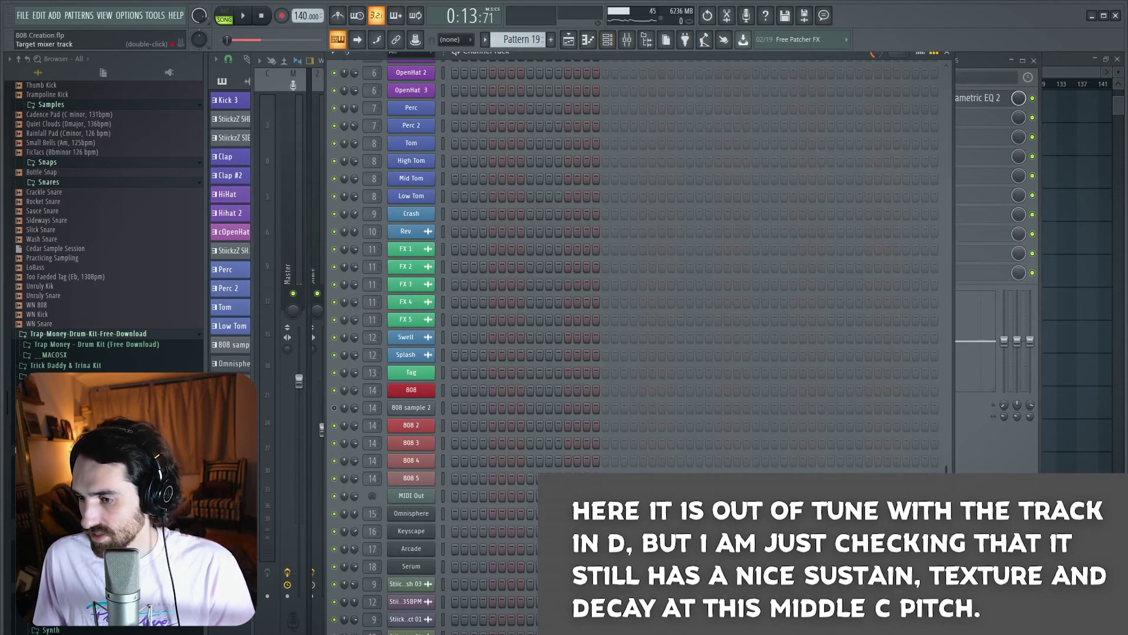
{"action": "left_click", "coordinate": [372, 531]}
{"action": "left_click", "coordinate": [372, 514]}
{"action": "left_click", "coordinate": [372, 479]}
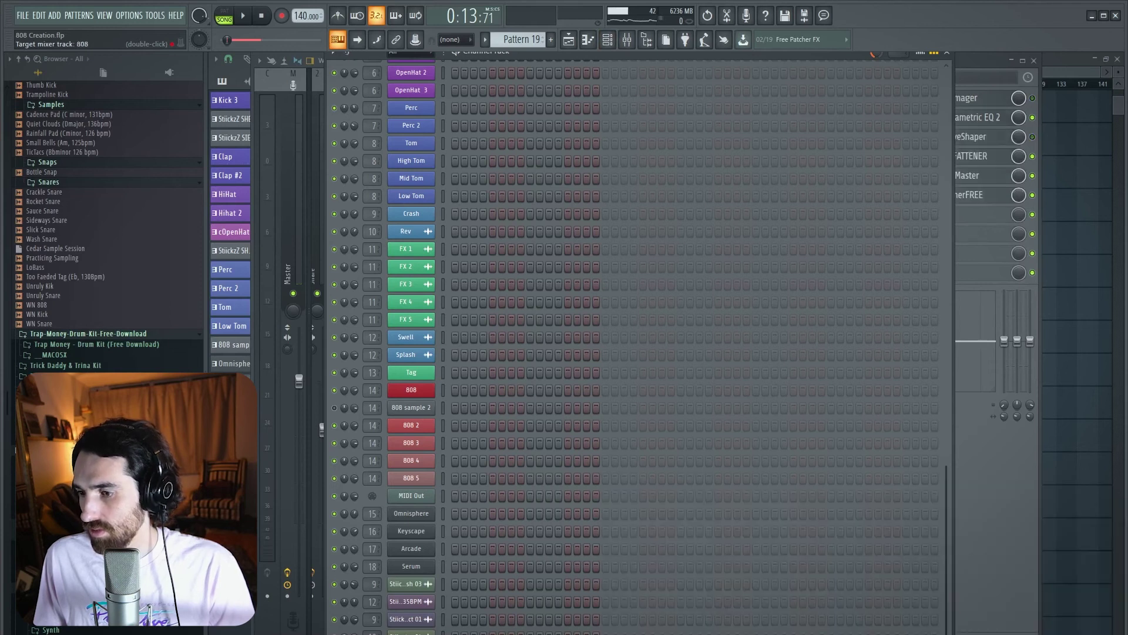
Show the 808 track in the mixer and play the beat to hear the bass through its effect chain.
{"action": "left_click", "coordinate": [627, 39]}
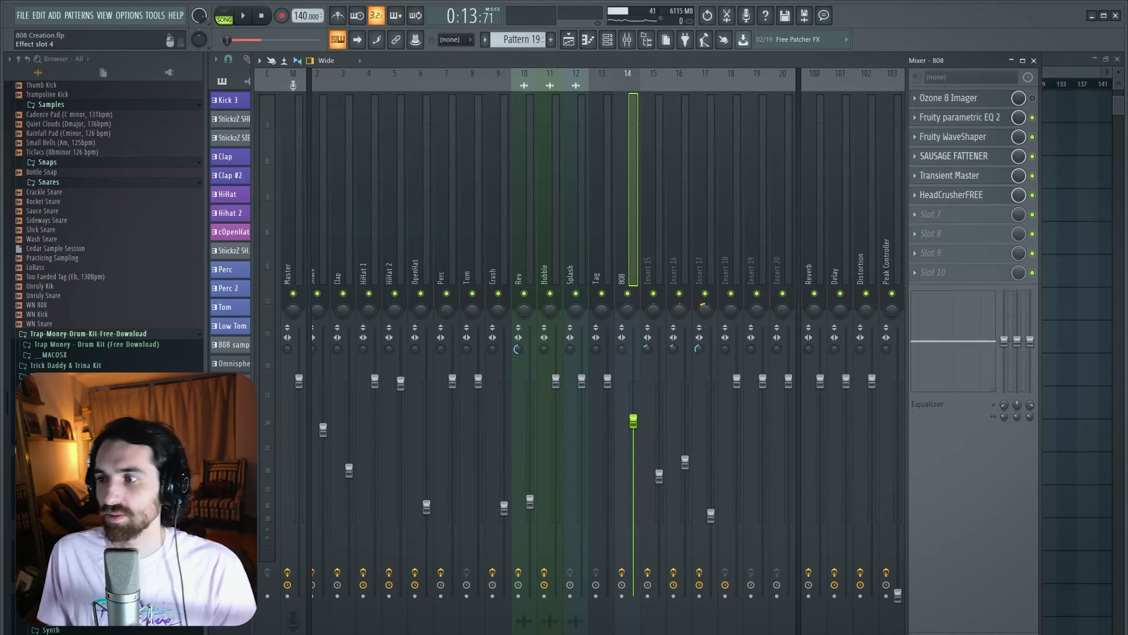
{"action": "key", "text": "space"}
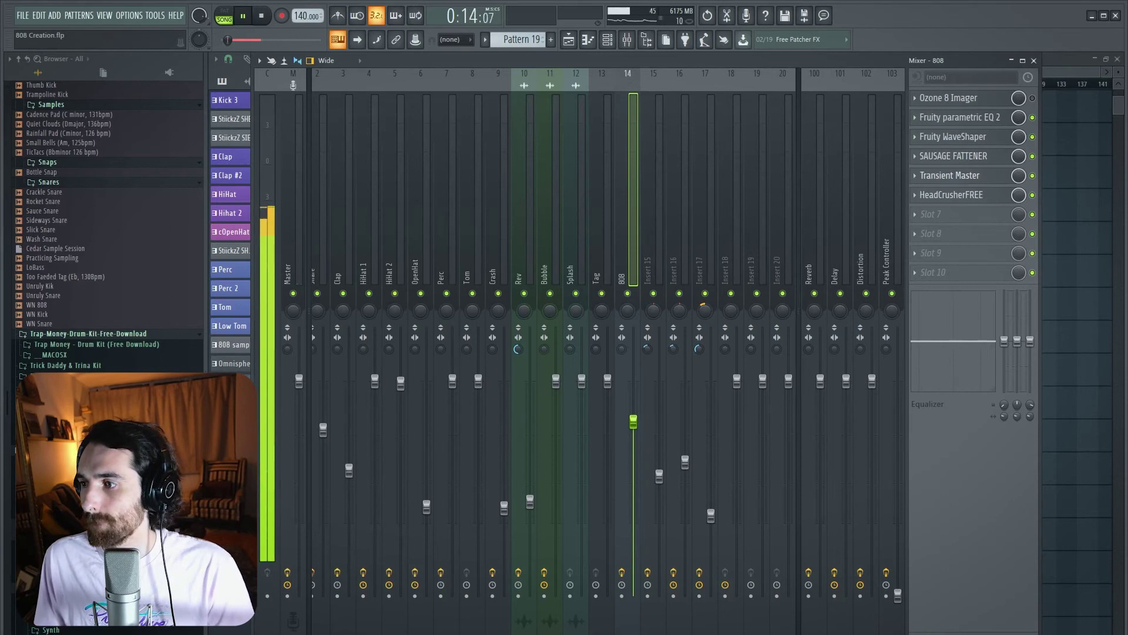
{"action": "key", "text": "space"}
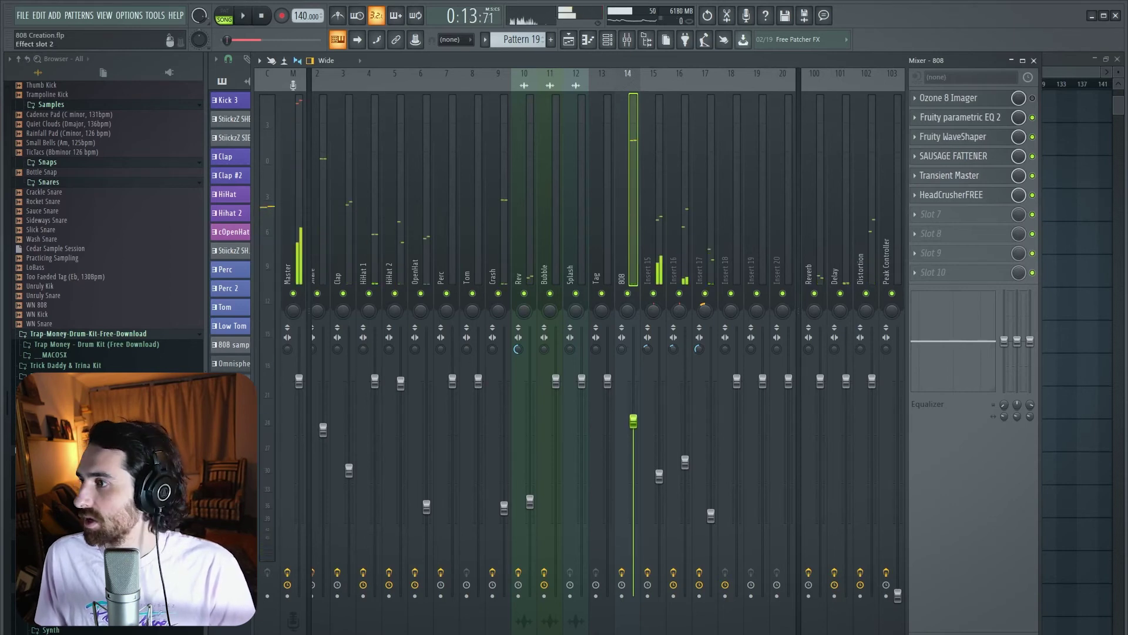
Examine the Fruity parametric EQ 2 curve and the Fruity WaveShaper curve on the 808 track.
{"action": "left_click", "coordinate": [960, 117]}
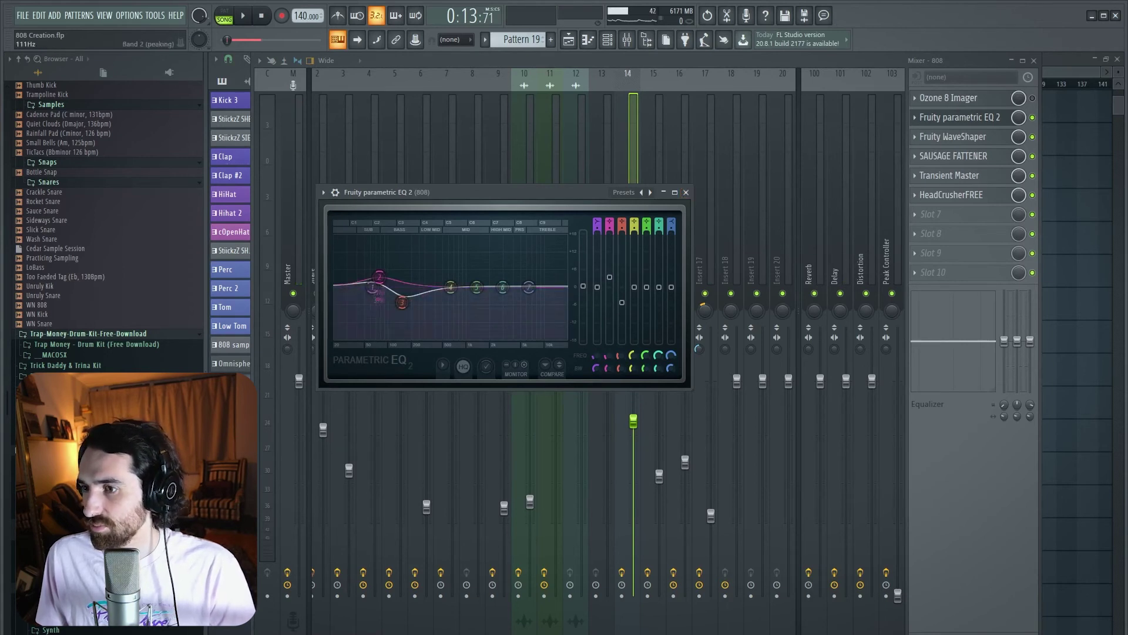
{"action": "left_click", "coordinate": [685, 193]}
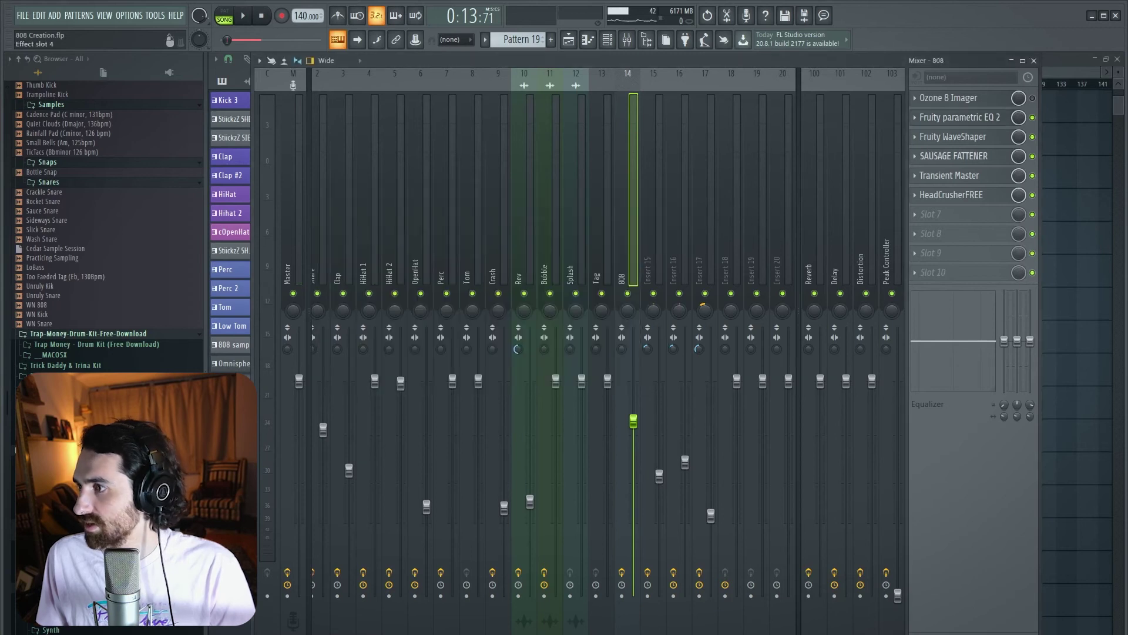
{"action": "left_click", "coordinate": [935, 137]}
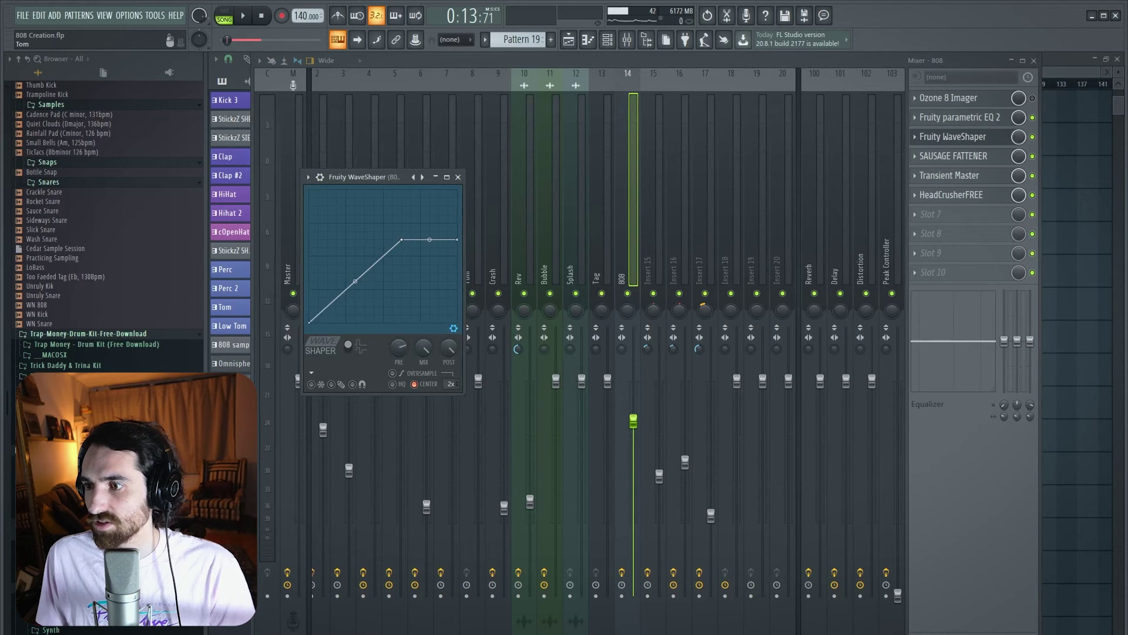
{"action": "left_click_drag", "start_coordinate": [465, 228], "coordinate": [542, 228]}
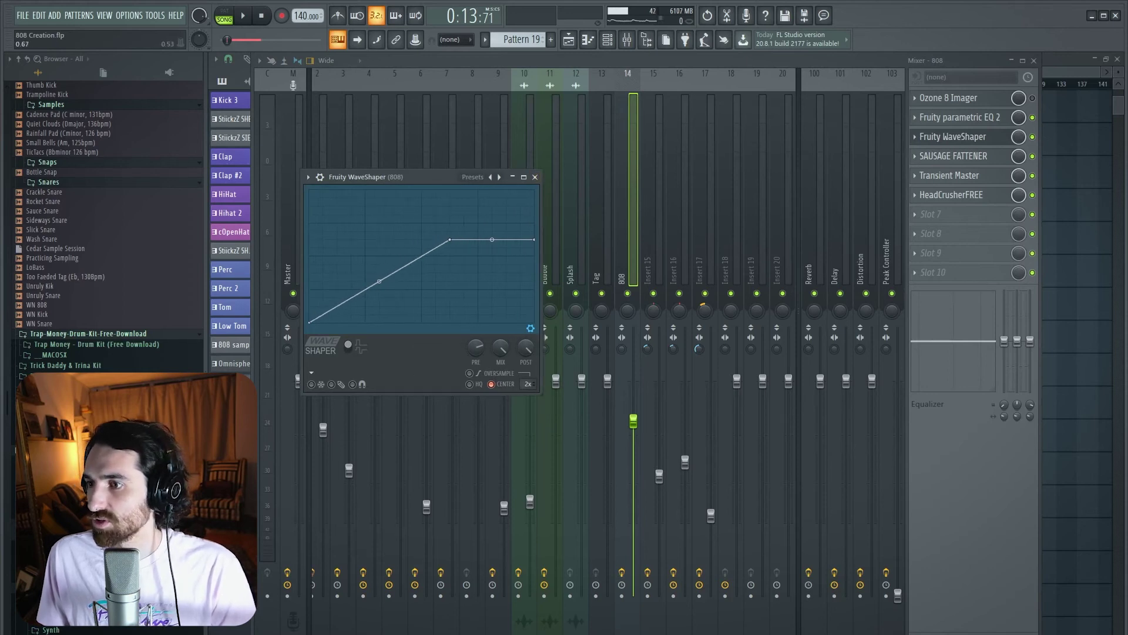
{"action": "left_click", "coordinate": [535, 177]}
Examine the Sausage Fattener, Transient Master and HeadCrusherFREE settings on the 808 track.
{"action": "left_click", "coordinate": [953, 156]}
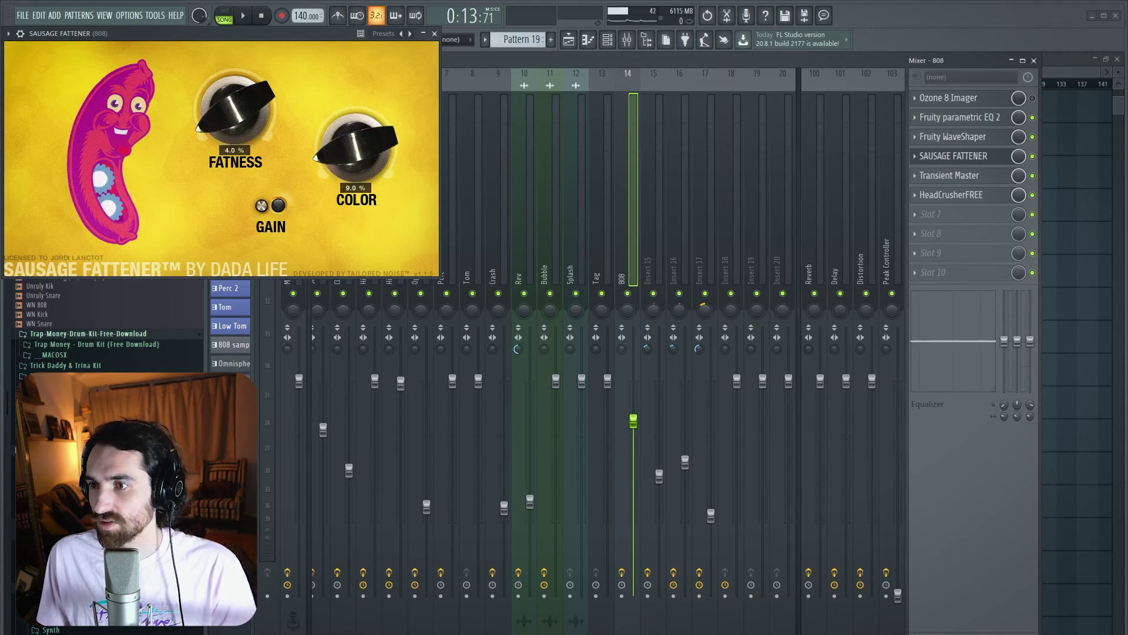
{"action": "key", "text": "Escape"}
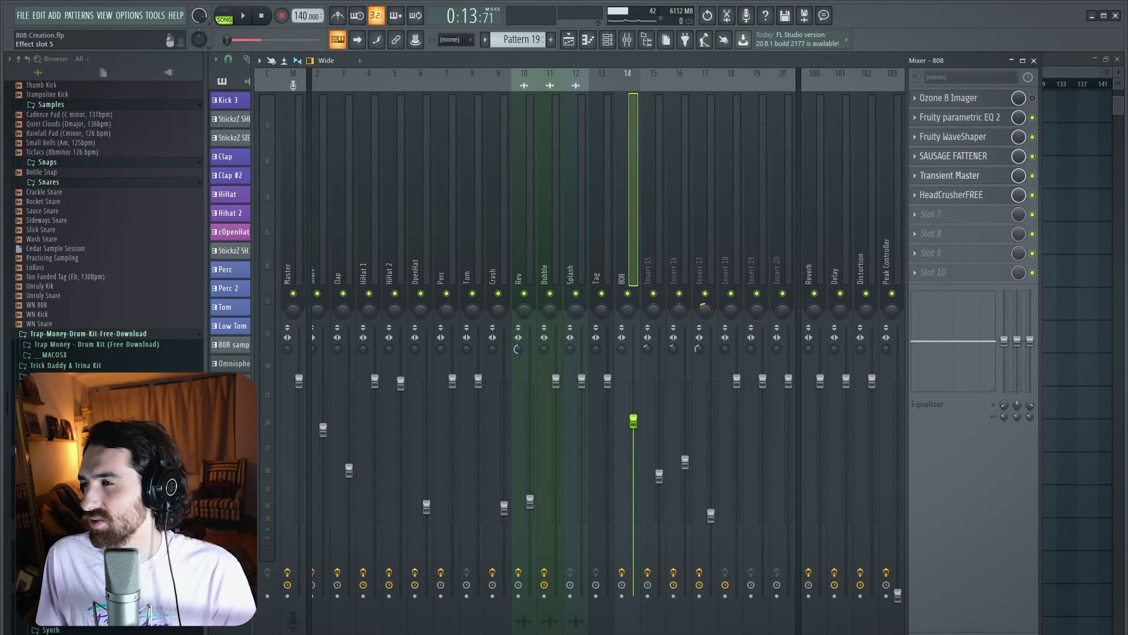
{"action": "left_click", "coordinate": [949, 175]}
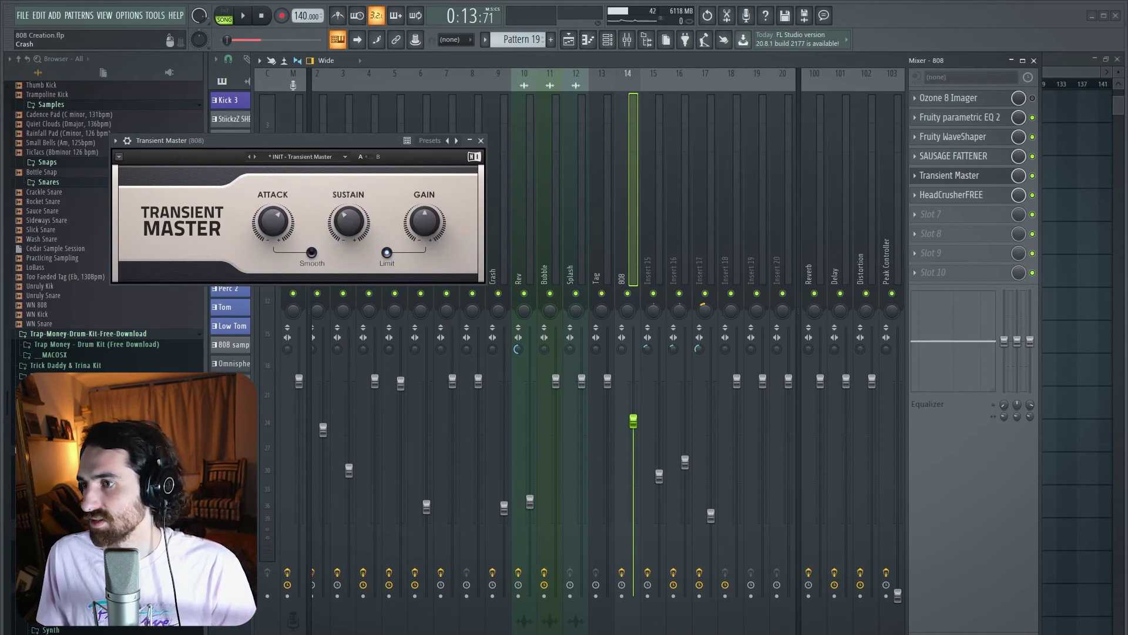
{"action": "left_click", "coordinate": [481, 140]}
{"action": "left_click", "coordinate": [951, 194]}
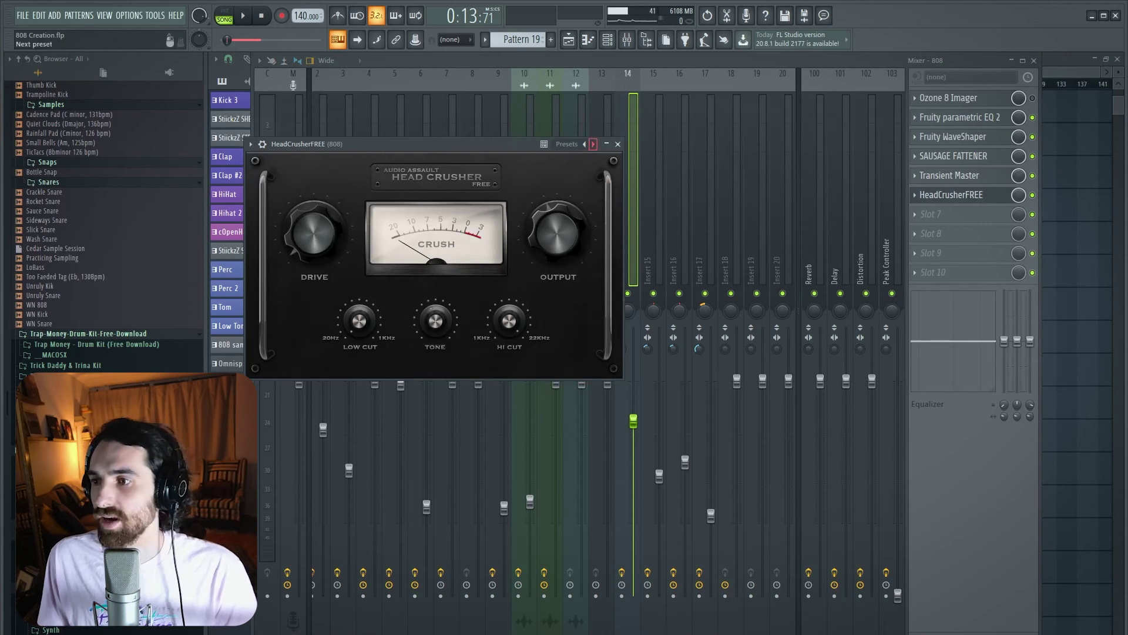
{"action": "left_click", "coordinate": [617, 144]}
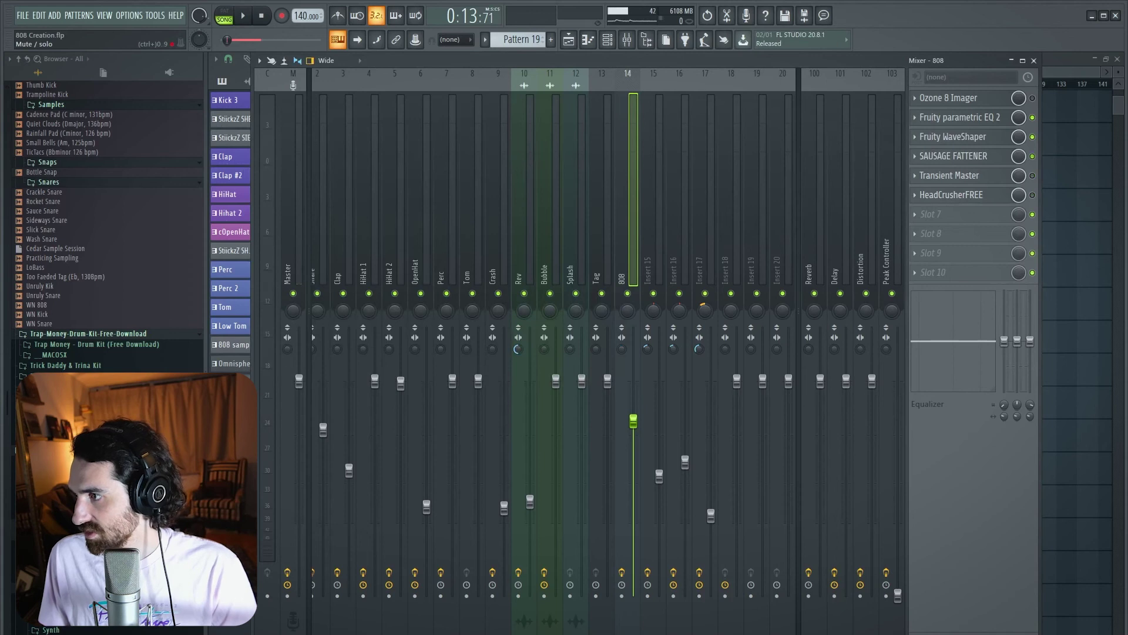
Compare the 808 in the beat with Sausage Fattener, Transient Master and HeadCrusherFREE bypassed, re-enabling them one at a time between playbacks.
{"action": "key", "text": "space"}
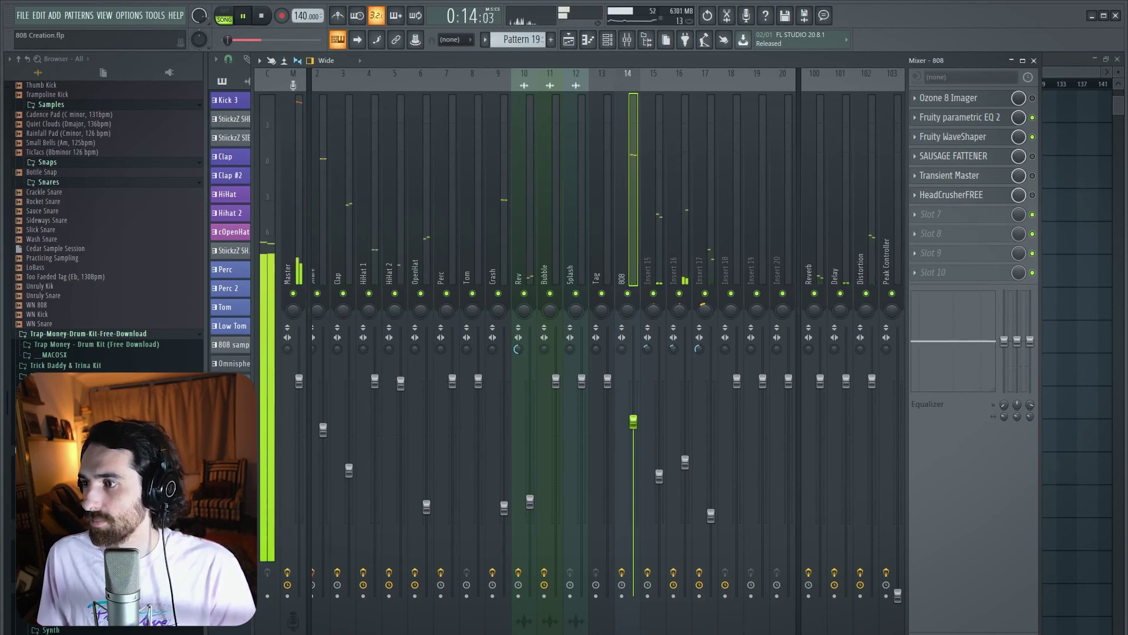
{"action": "key", "text": "space"}
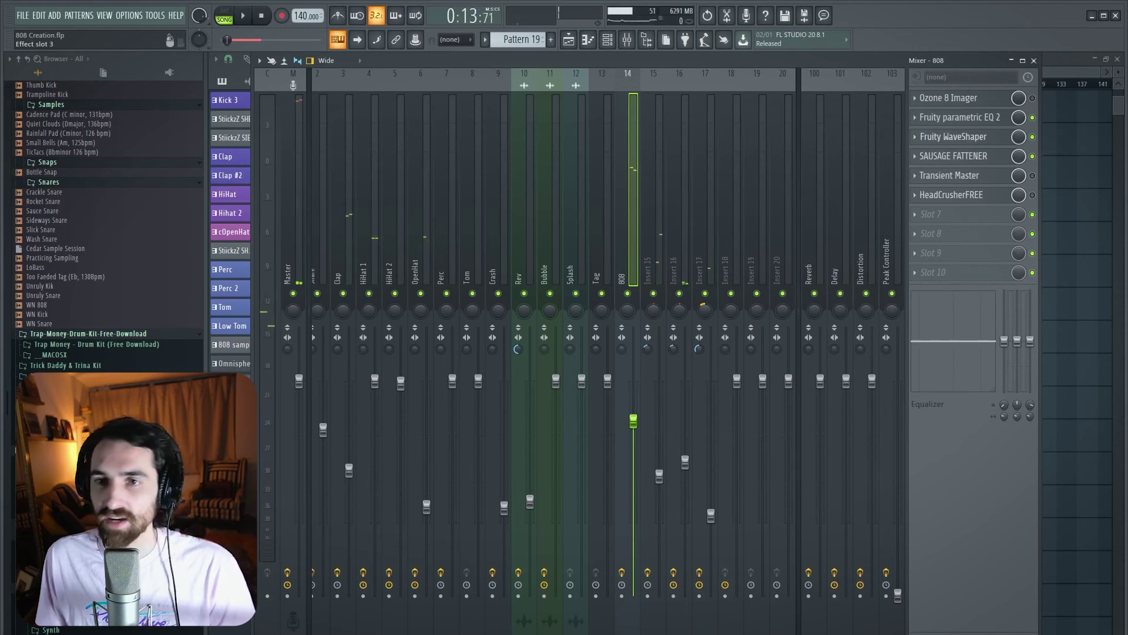
{"action": "key", "text": "space"}
{"action": "key", "text": "space"}
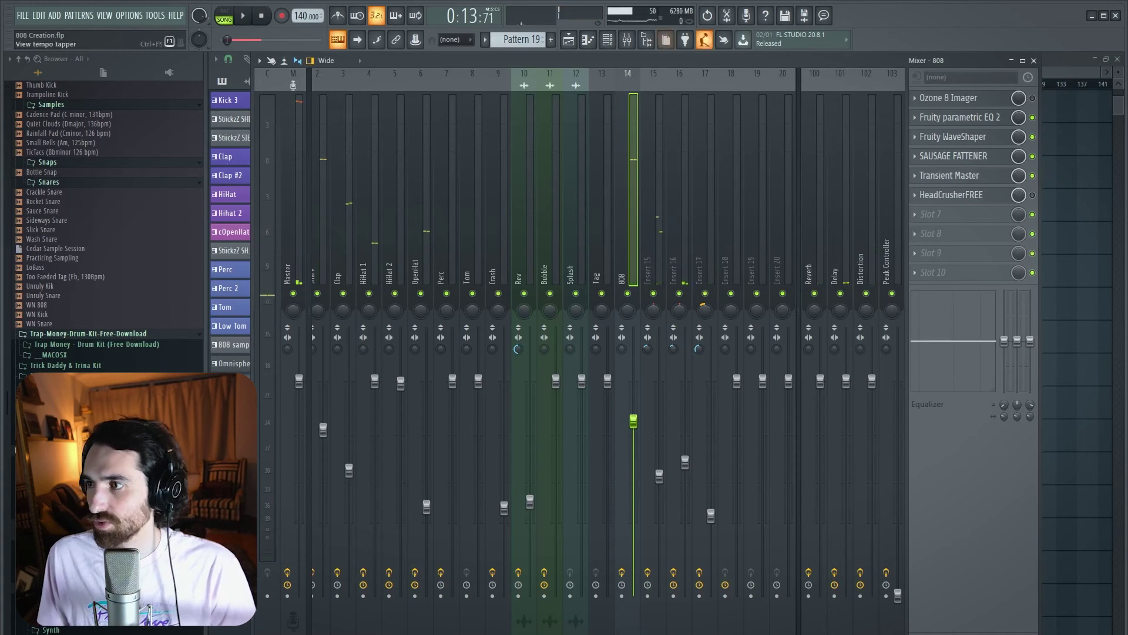
{"action": "key", "text": "space"}
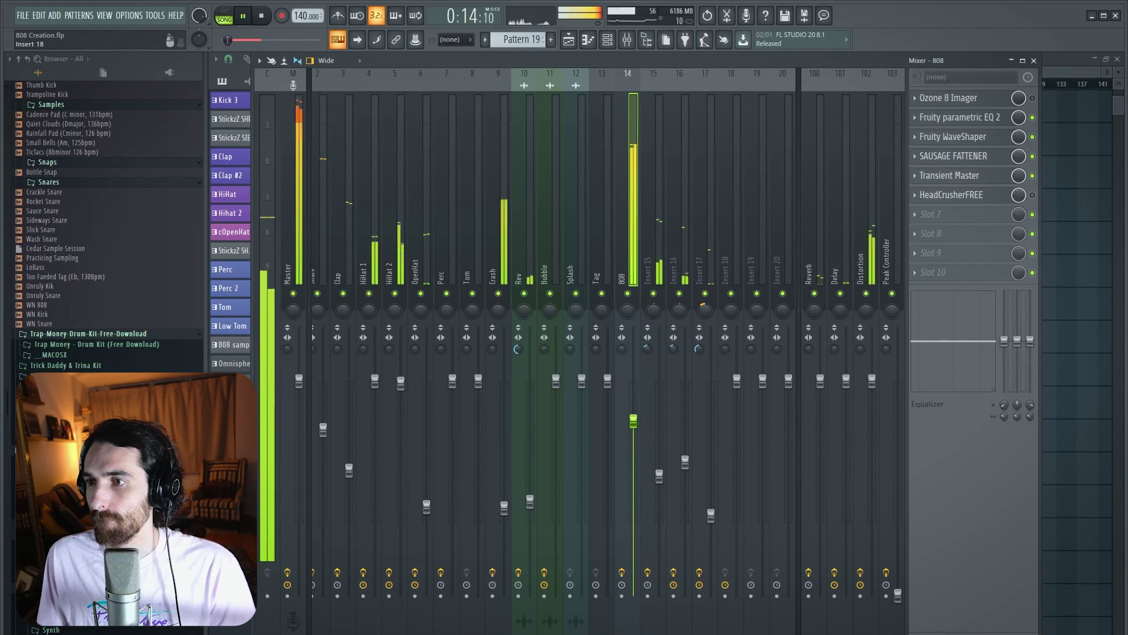
{"action": "key", "text": "space"}
{"action": "key", "text": "space"}
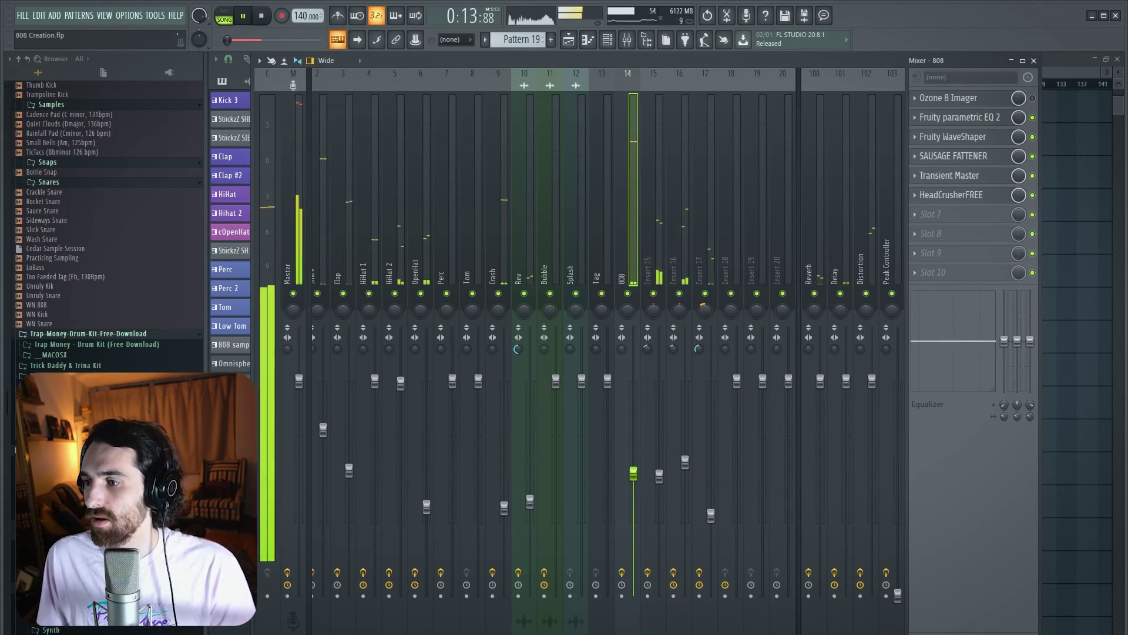
{"action": "key", "text": "space"}
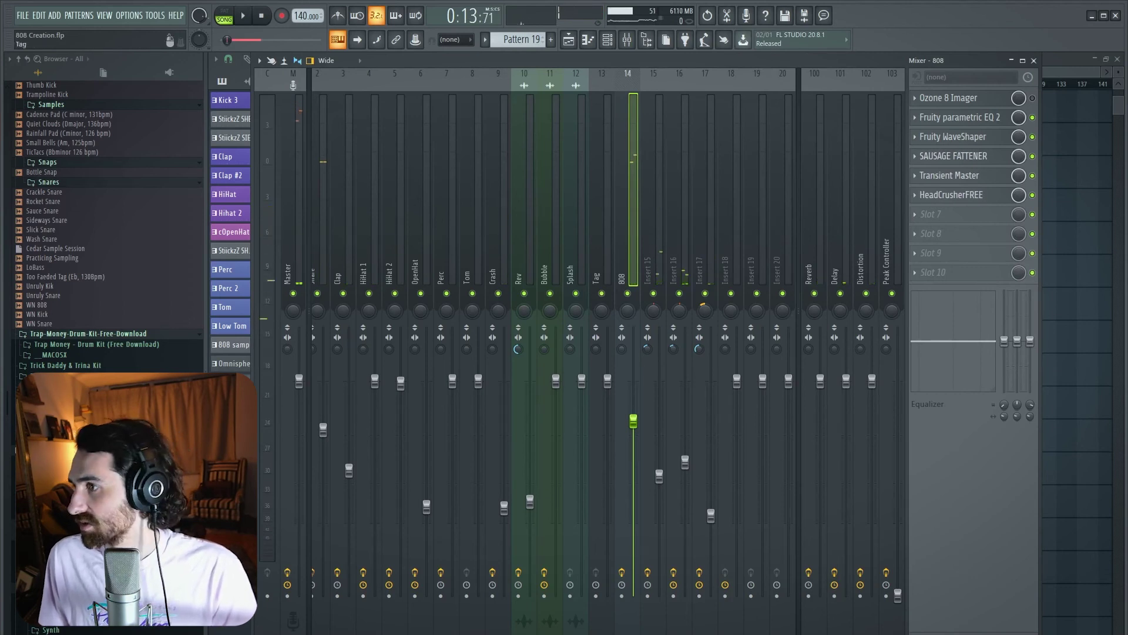
{"action": "left_click", "coordinate": [23, 15]}
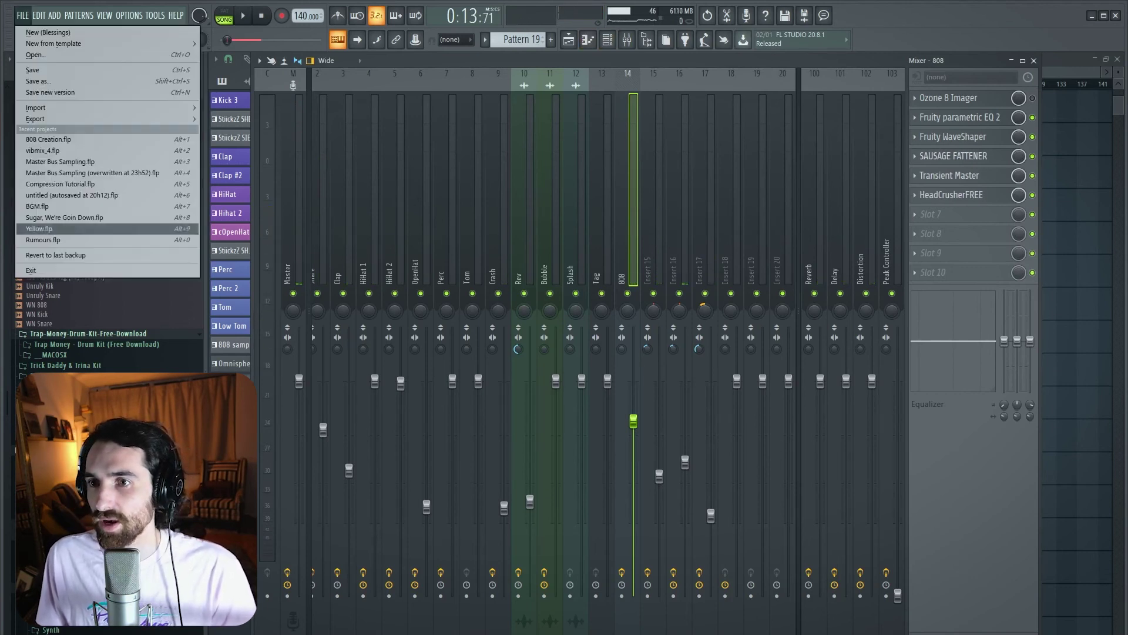
{"action": "mouse_move", "coordinate": [59, 119]}
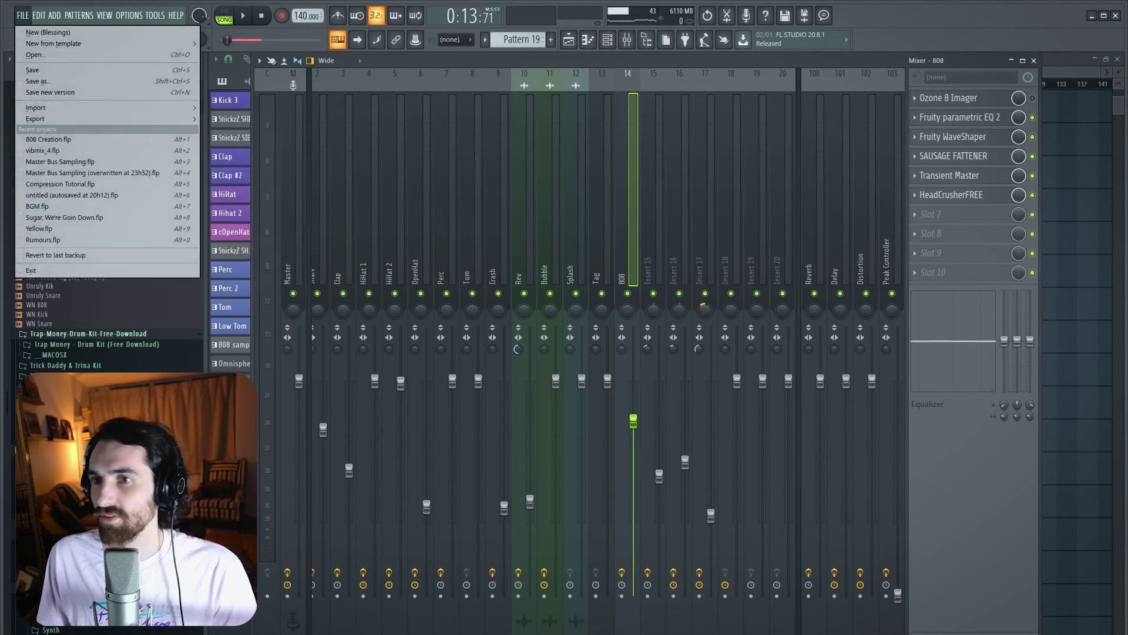
{"action": "key", "text": "Escape"}
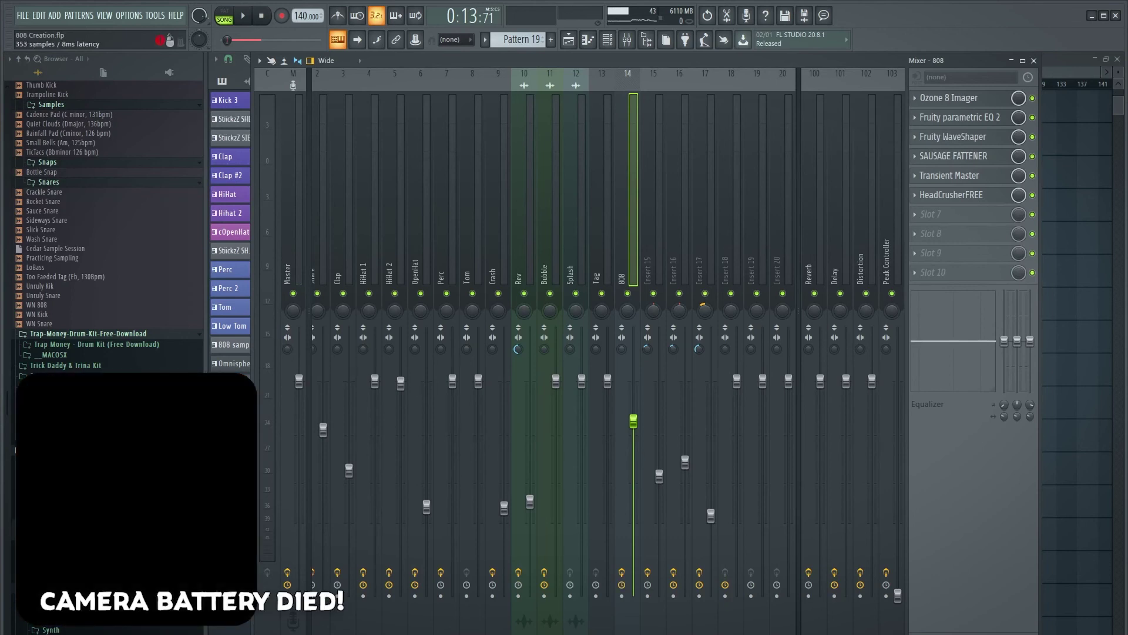
Examine the Ozone 8 Imager's stereo width bands on the 808 track while the beat plays, then close it and stop playback.
{"action": "left_click", "coordinate": [949, 98]}
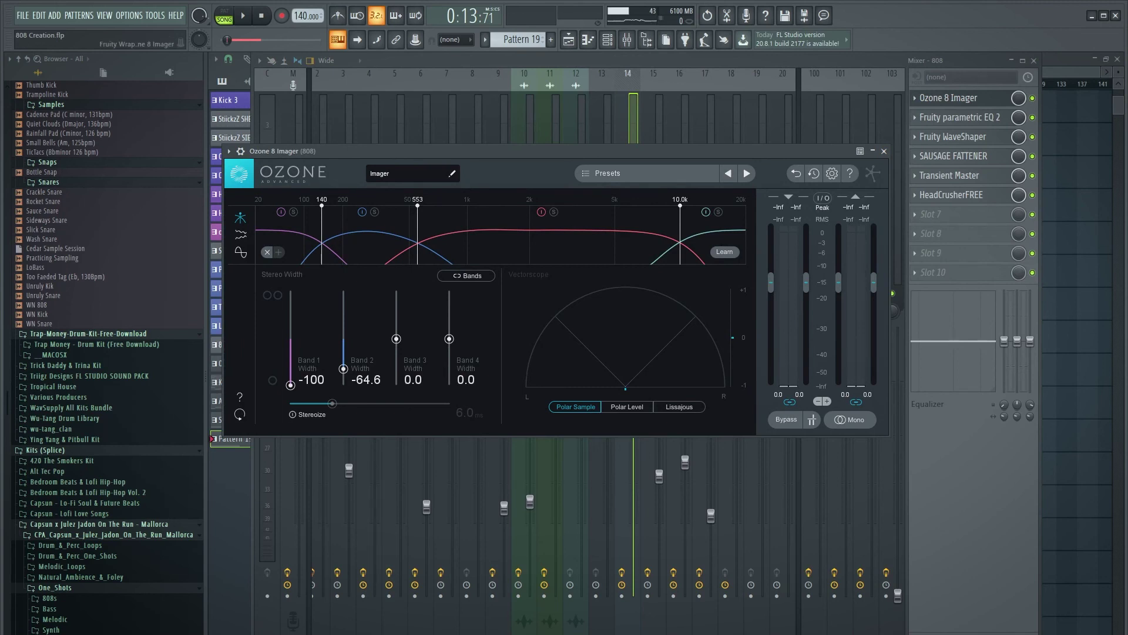
{"action": "key", "text": "space"}
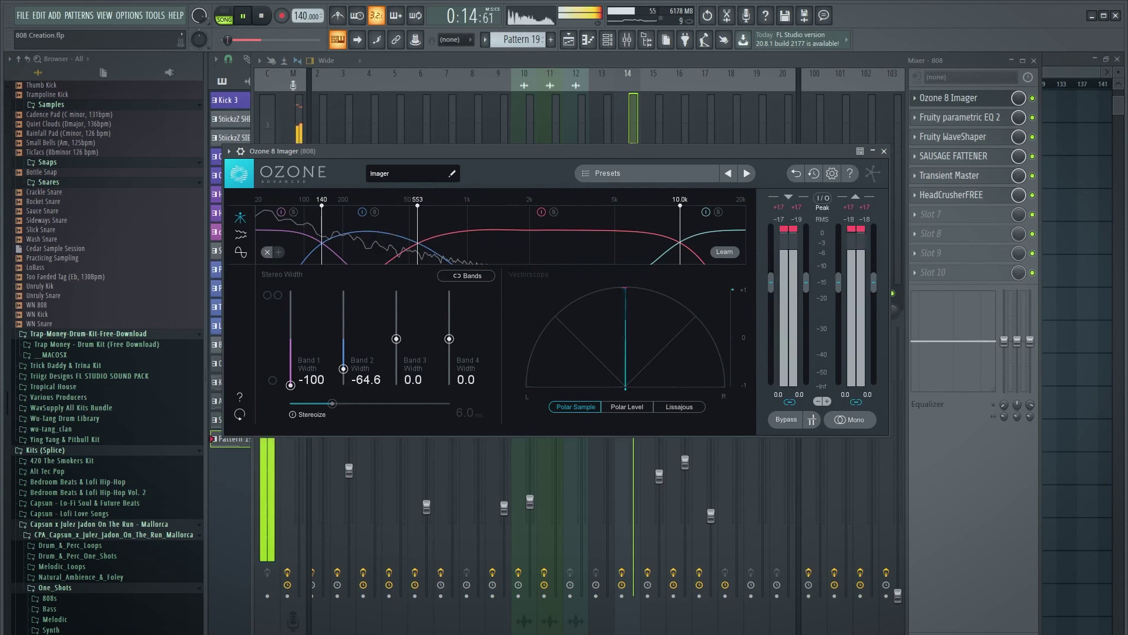
{"action": "left_click", "coordinate": [884, 151]}
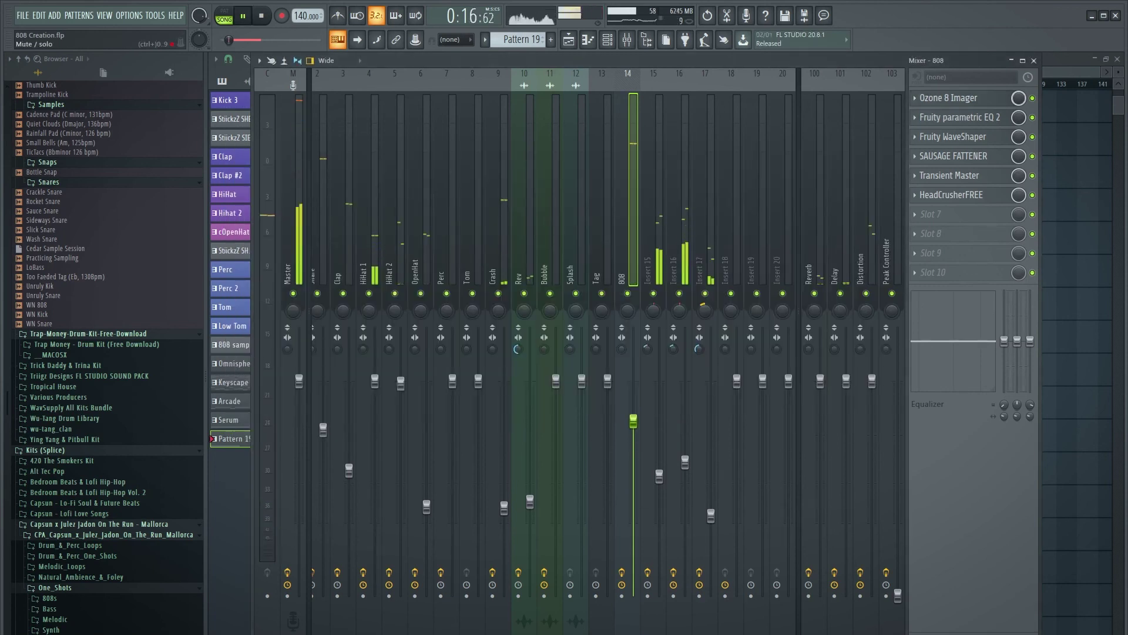
{"action": "key", "text": "space"}
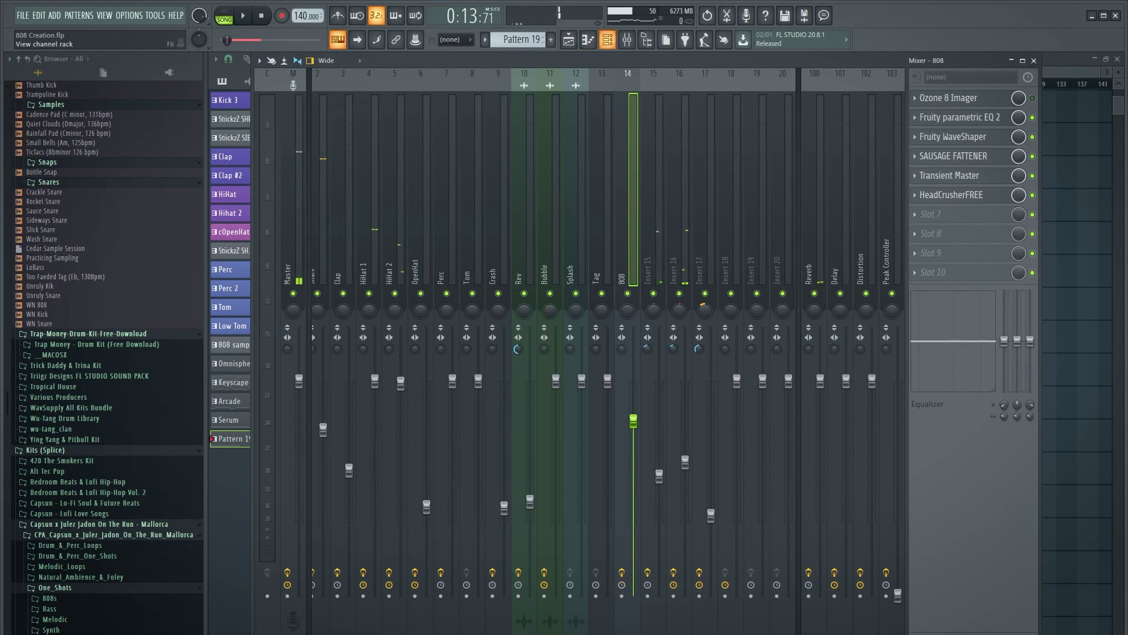
View the channel rack, bring up the playlist arrangement and play the beat to hear the finished 808 in context.
{"action": "left_click", "coordinate": [607, 39]}
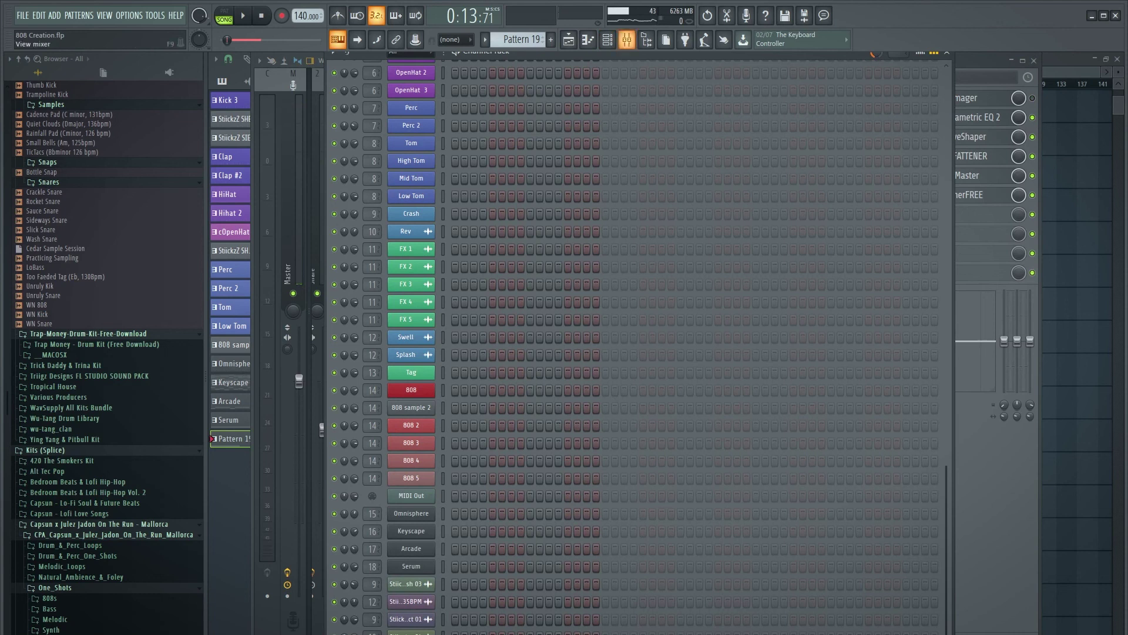
{"action": "left_click", "coordinate": [607, 40]}
{"action": "left_click", "coordinate": [568, 40]}
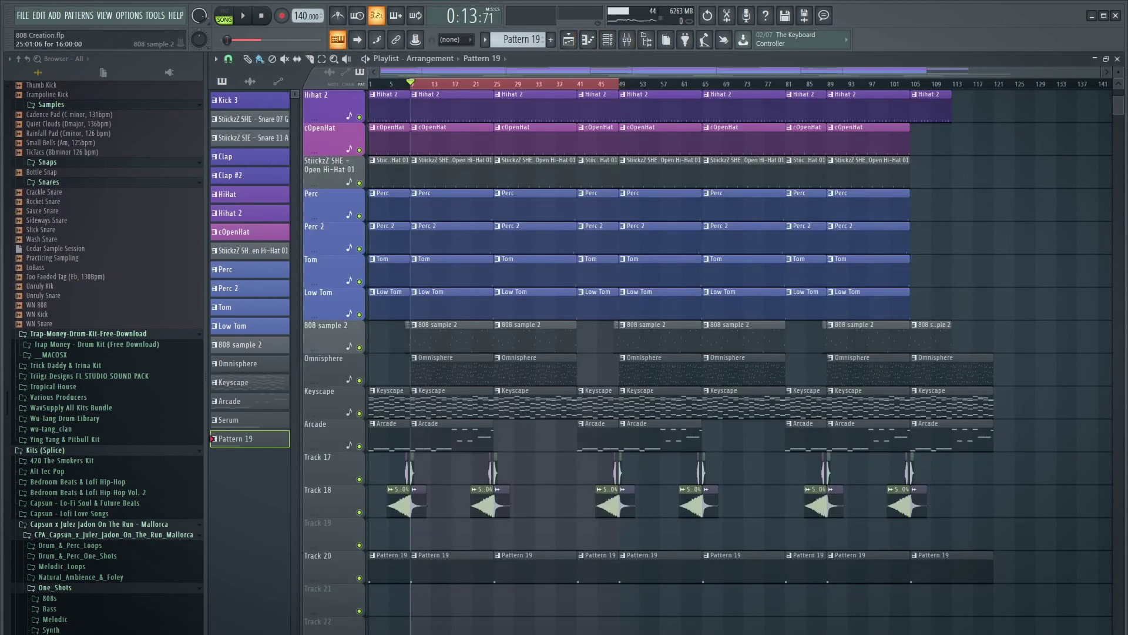
{"action": "key", "text": "space"}
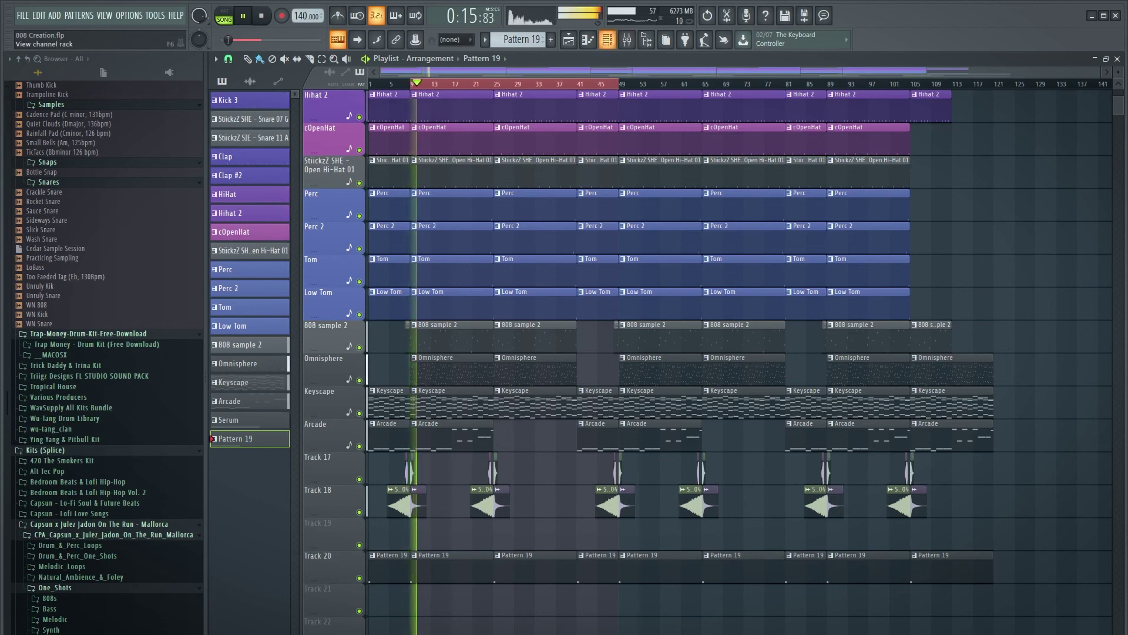
{"action": "left_click", "coordinate": [627, 40]}
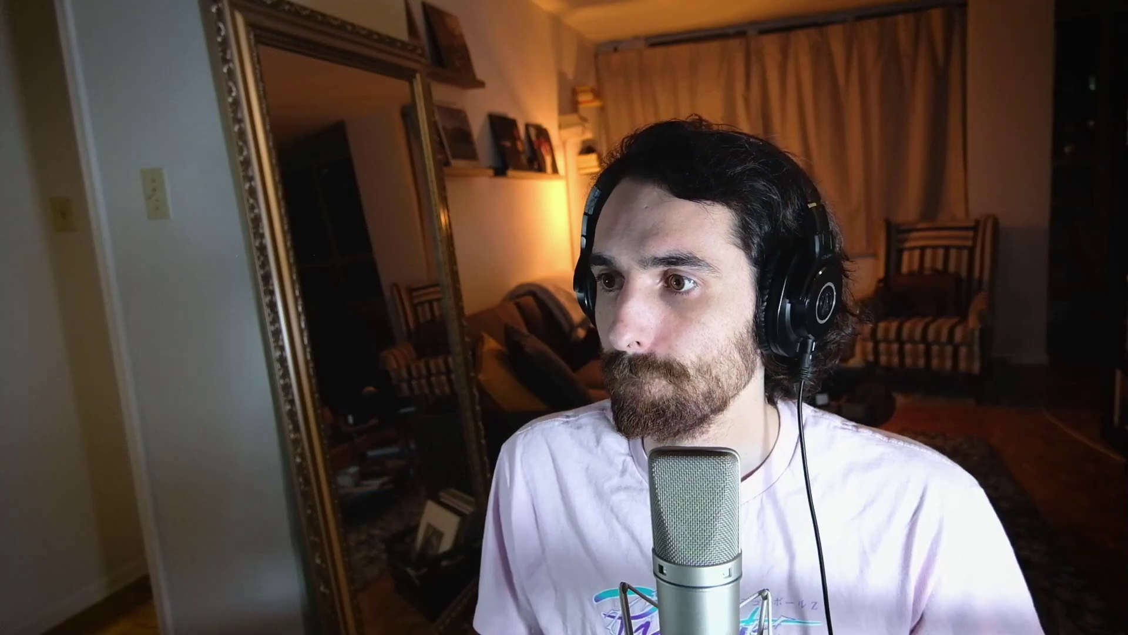